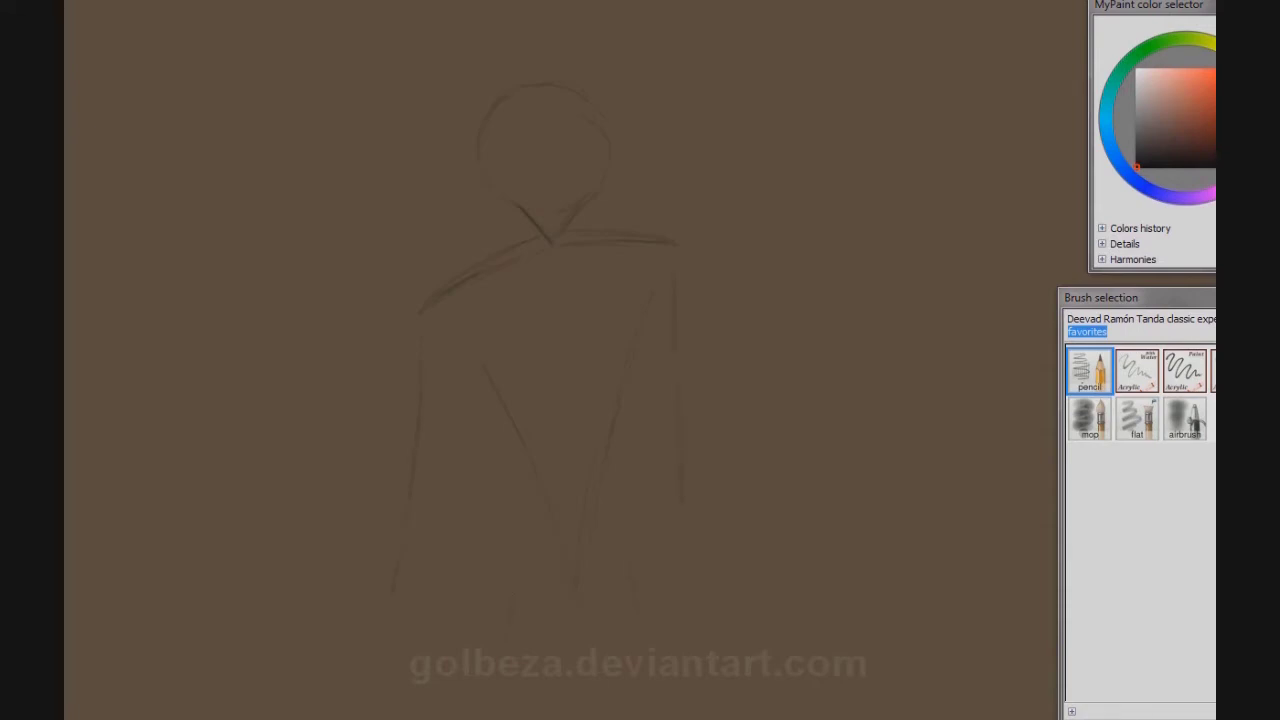
Step: Add a new layer named lineart and lower the rough pose layer's opacity
key(F9)
key(ctrl+shift+n)
text(lineart)
key(Return)
key(F9)
key(F9)
click(957, 660)
drag(1000, 708, 930, 708)
key(F9)
Step: Sketch the jaw, cheeks and neck lines over the faint head circle, undoing misplaced strokes
drag(606, 182, 594, 208)
mouse_move(507, 202)
mouse_down()
mouse_move(538, 224)
mouse_move(584, 224)
mouse_move(530, 226)
mouse_up()
key(ctrl+z)
drag(482, 160, 490, 190)
mouse_move(554, 238)
mouse_down()
mouse_move(584, 232)
mouse_move(610, 146)
mouse_up()
key(ctrl+z)
key(ctrl+z)
drag(486, 160, 496, 194)
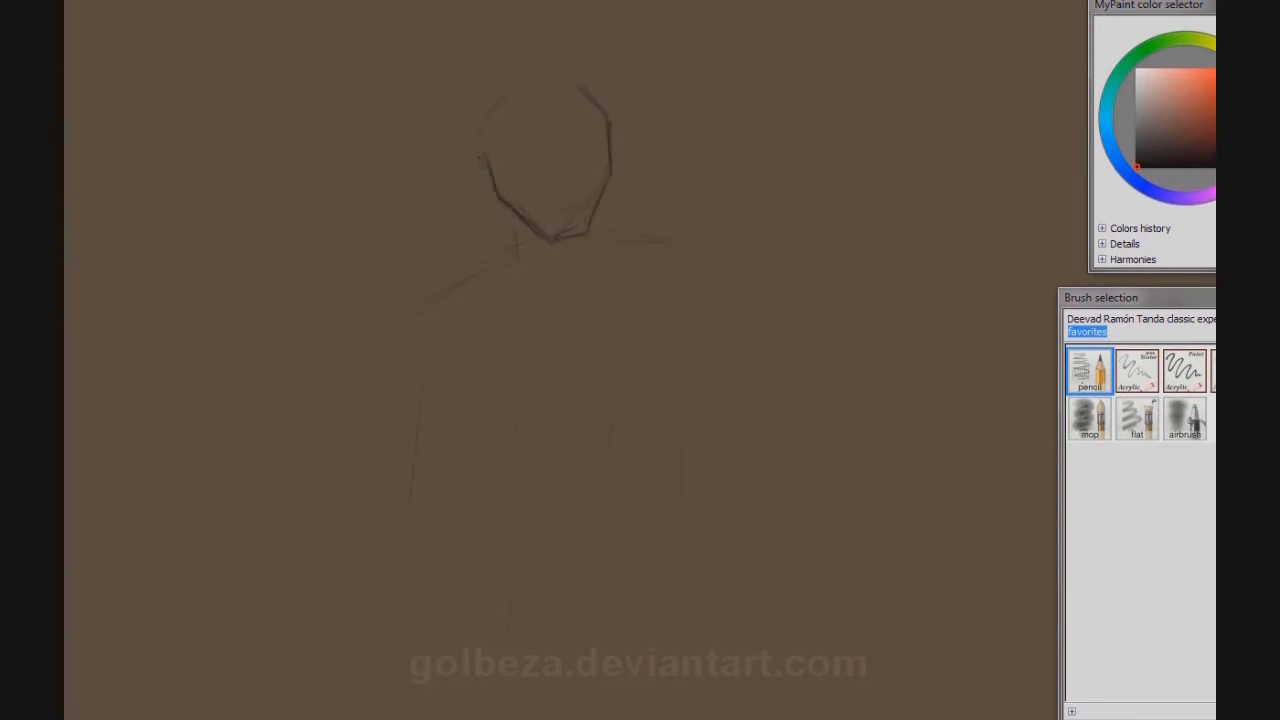
drag(597, 212, 588, 250)
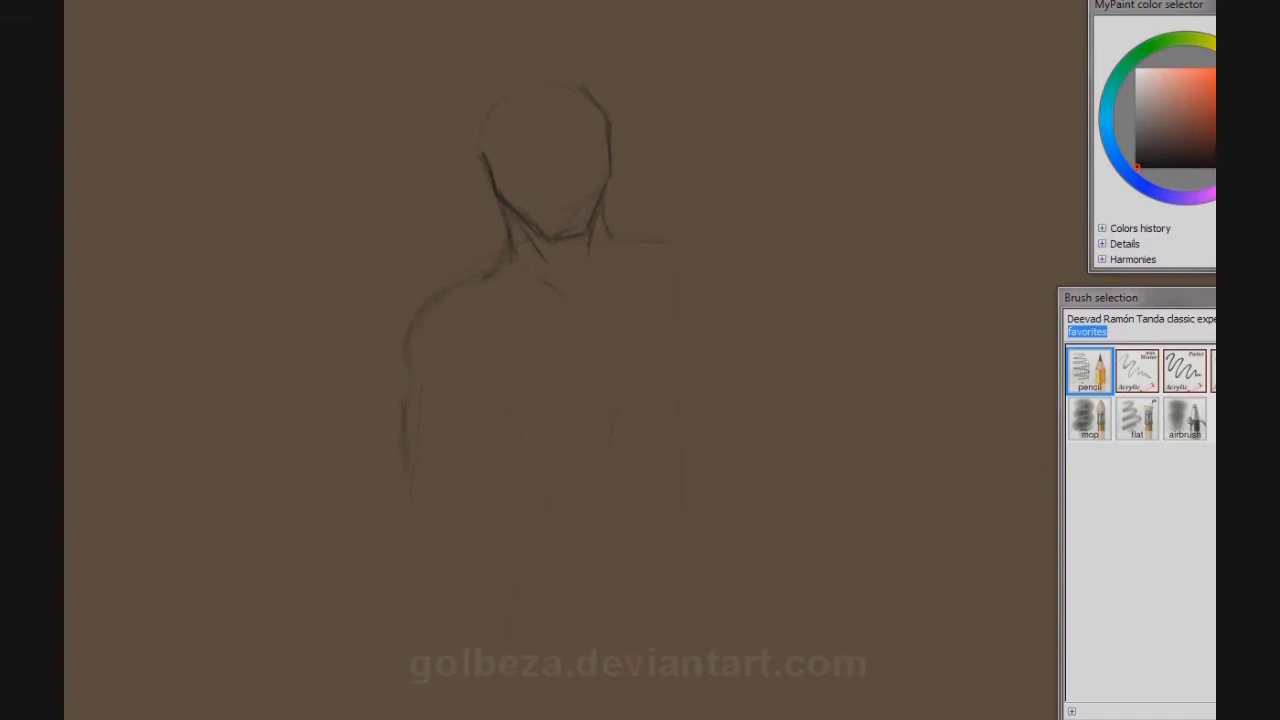
Step: Sketch the rounded shoulder, upper arm and forearm on the figure's left side of the canvas
mouse_move(458, 482)
mouse_down()
mouse_move(420, 540)
mouse_move(380, 653)
mouse_move(427, 650)
mouse_up()
drag(405, 480, 391, 648)
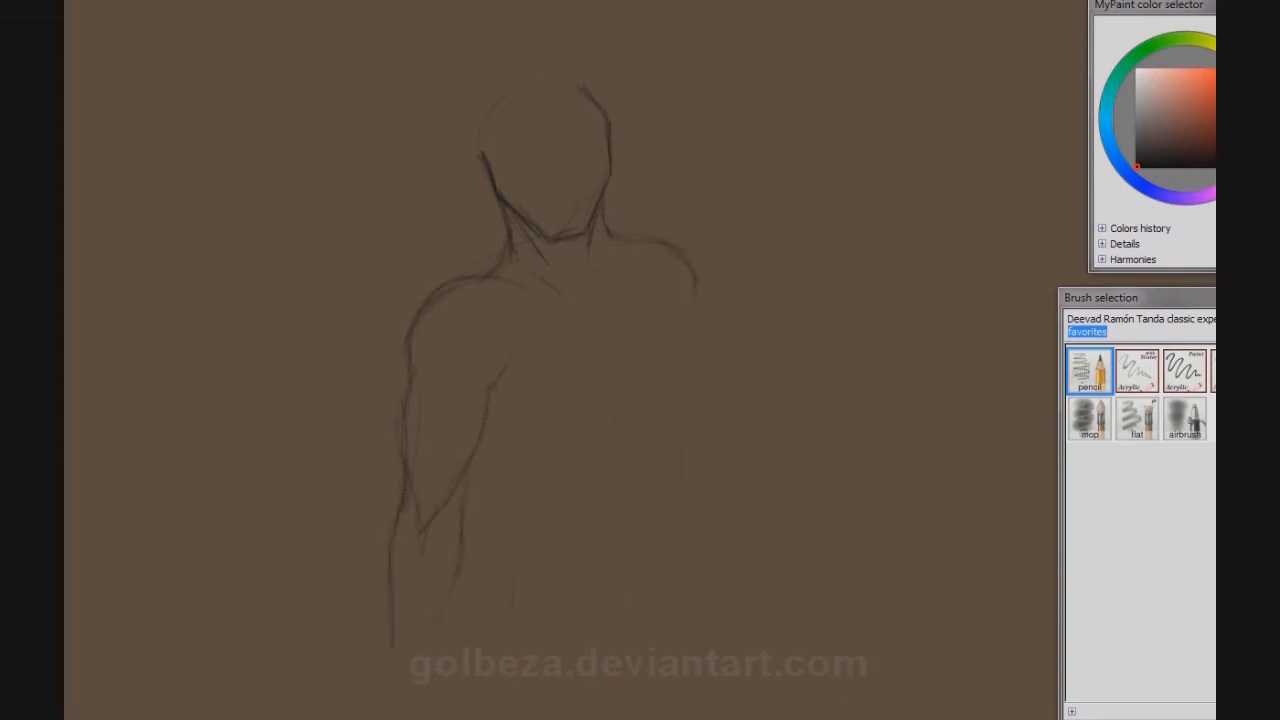
drag(393, 548, 406, 652)
Step: Sketch the shirt collar and neckline with the coat's collar and lapel edges around the chest
drag(510, 274, 552, 306)
drag(625, 254, 629, 270)
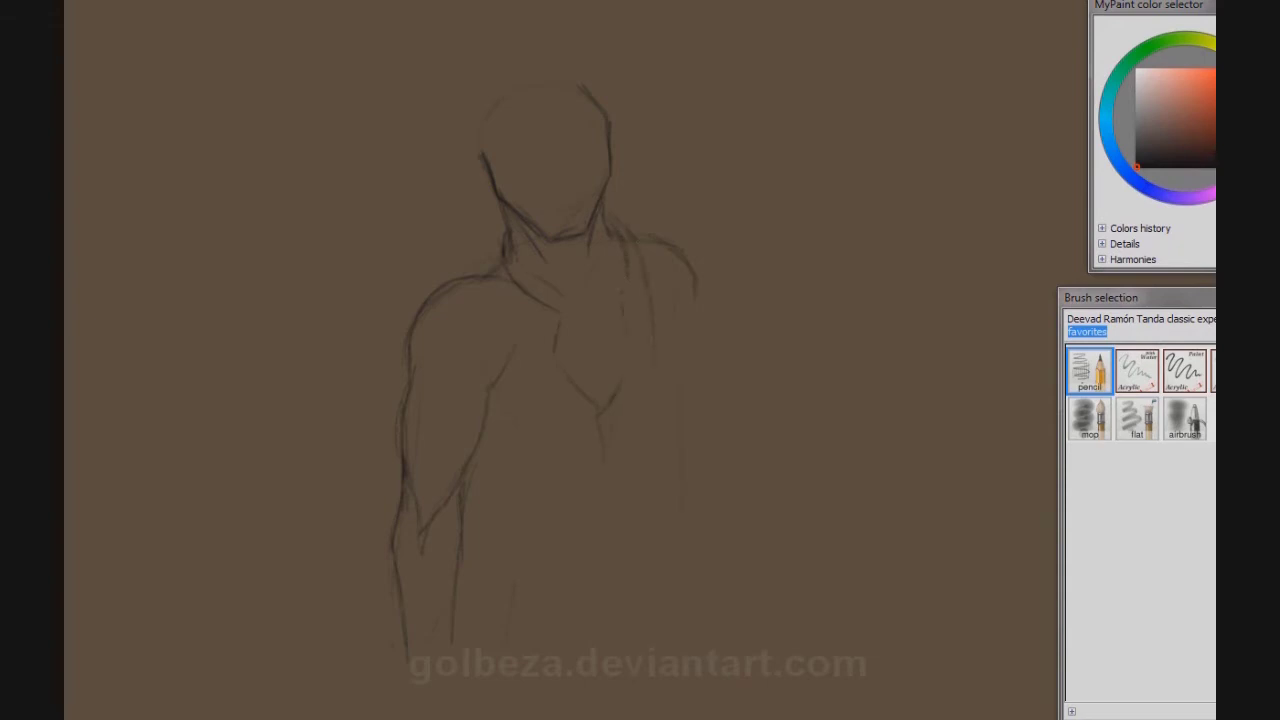
drag(498, 220, 489, 260)
drag(503, 320, 509, 356)
drag(493, 280, 503, 336)
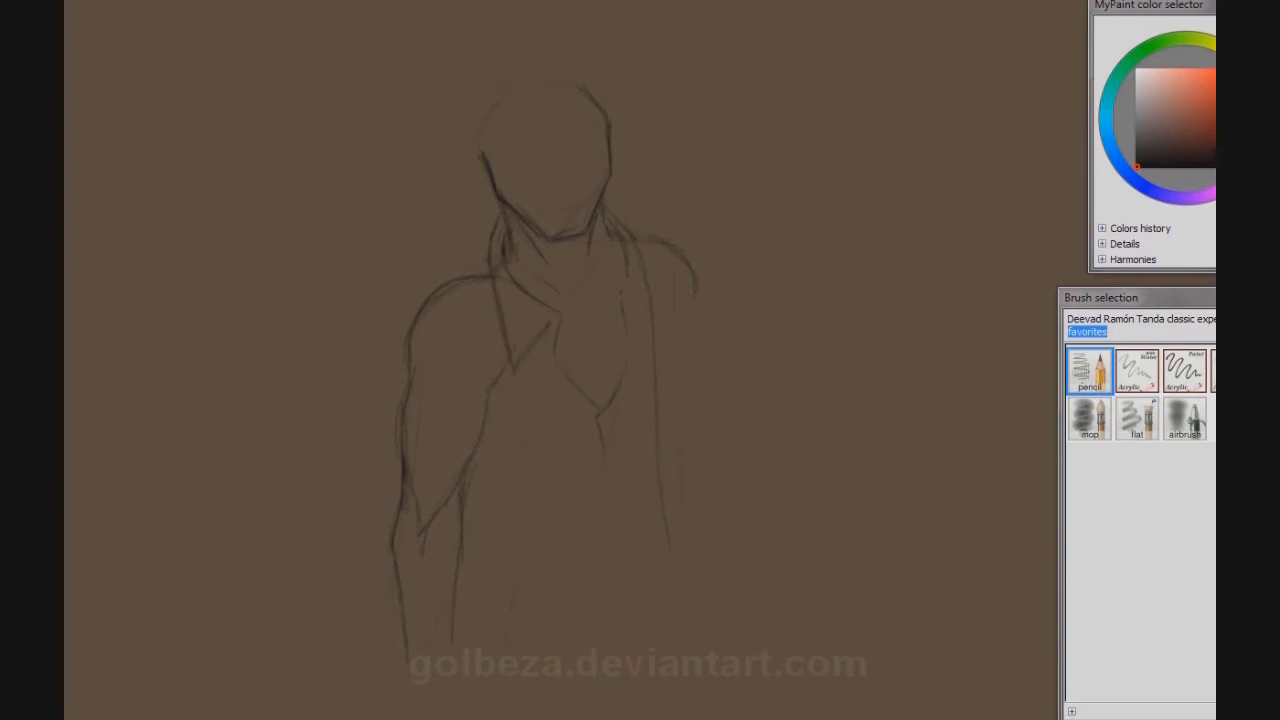
drag(481, 288, 485, 310)
drag(554, 564, 556, 600)
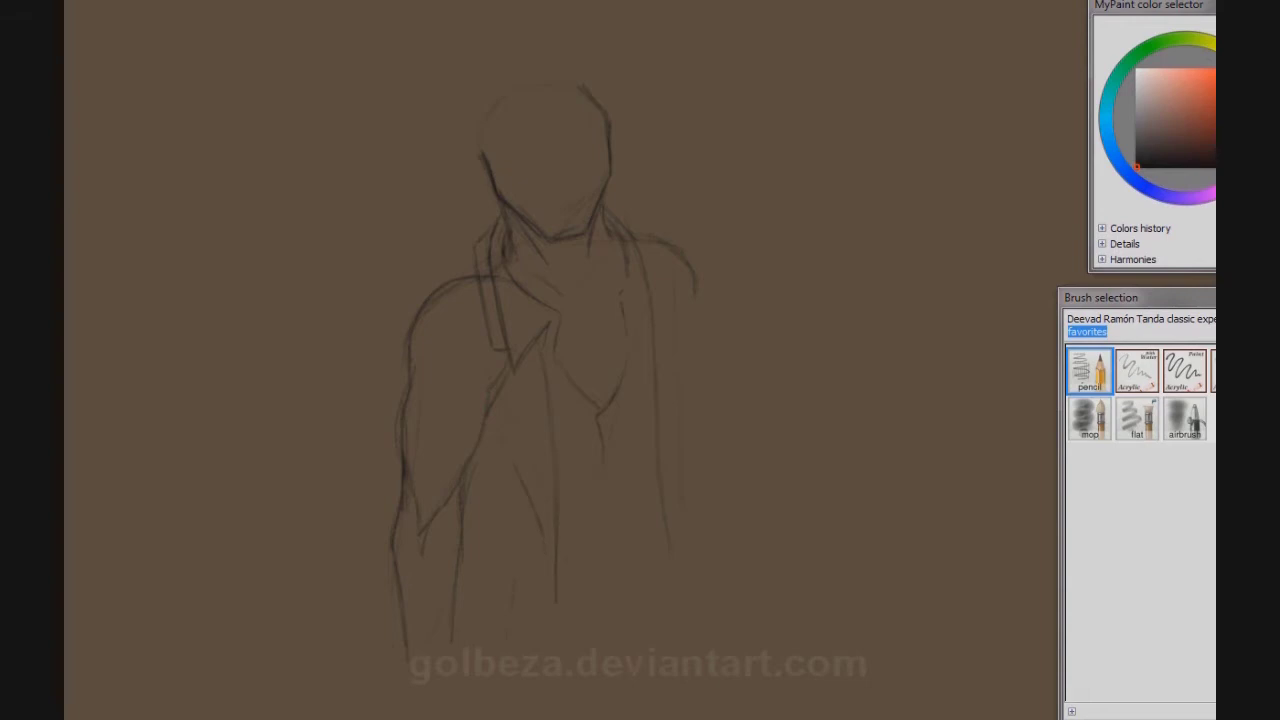
Step: Sketch the shirt's front seam, its curved waistline and the far edge of the coat opening
drag(671, 448, 672, 496)
drag(600, 414, 601, 452)
drag(649, 537, 641, 551)
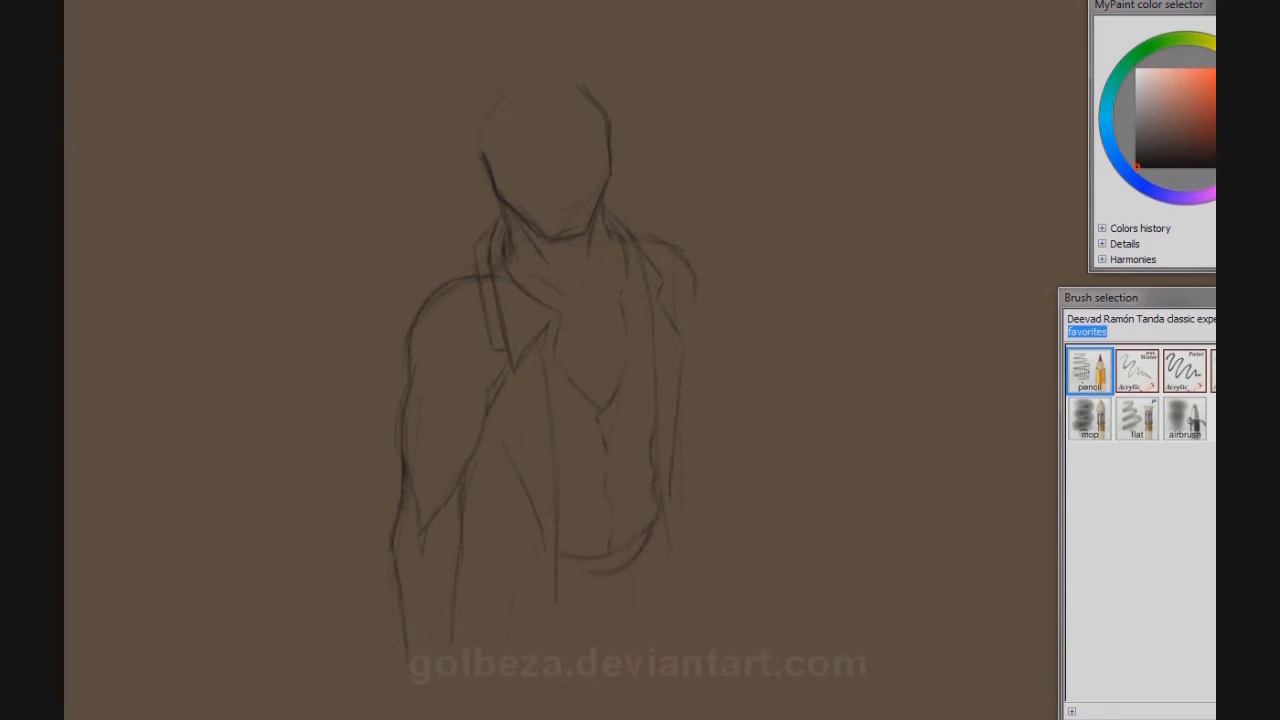
Step: Sketch the coat sleeve and shoulder around the arm, and fade the arm lines underneath
drag(389, 392, 387, 423)
drag(387, 580, 385, 598)
drag(385, 532, 383, 560)
drag(410, 334, 432, 293)
mouse_move(492, 404)
mouse_down()
mouse_move(476, 446)
mouse_move(483, 430)
mouse_up()
drag(483, 498, 481, 512)
drag(472, 596, 468, 652)
drag(404, 621, 405, 637)
drag(412, 458, 392, 562)
drag(460, 536, 458, 558)
drag(412, 340, 402, 464)
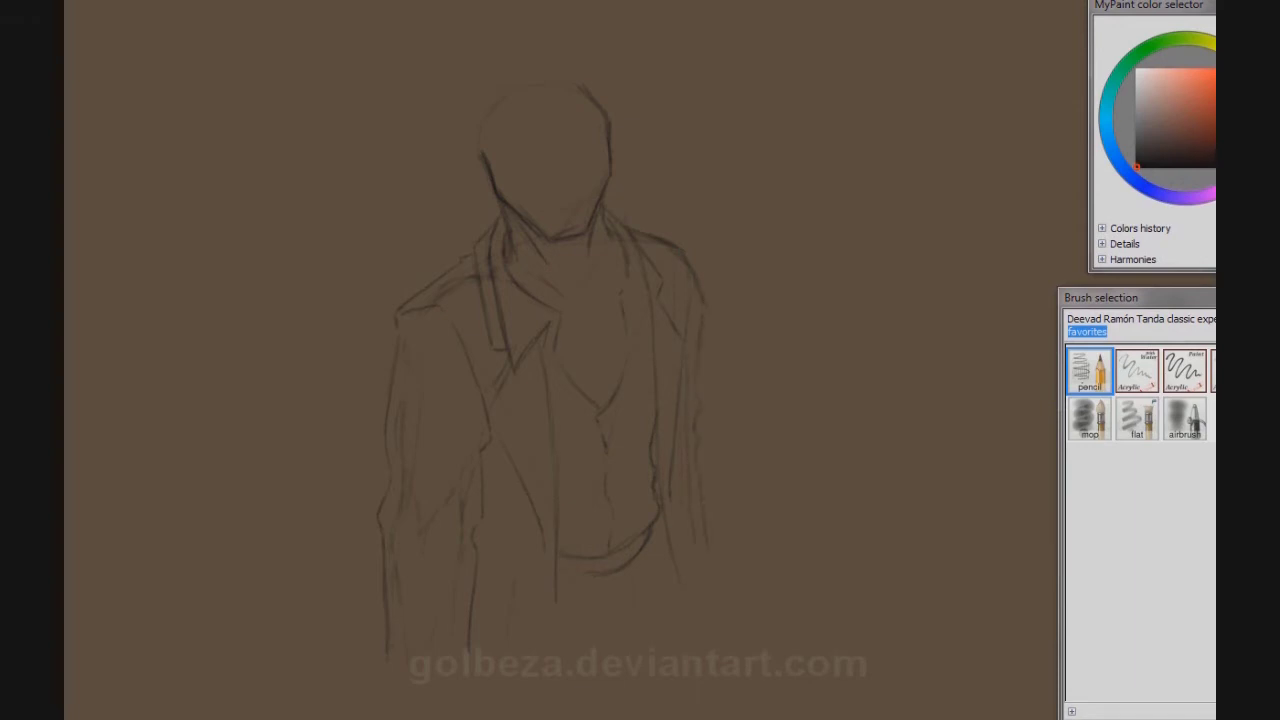
Step: Darken the coat's collar and shoulder lines, and reshape the left sleeve with a fuller shoulder
mouse_move(620, 219)
mouse_down()
mouse_move(678, 244)
mouse_move(694, 327)
mouse_up()
mouse_move(458, 264)
mouse_down()
mouse_move(498, 216)
mouse_move(490, 260)
mouse_move(514, 278)
mouse_up()
drag(606, 198, 662, 278)
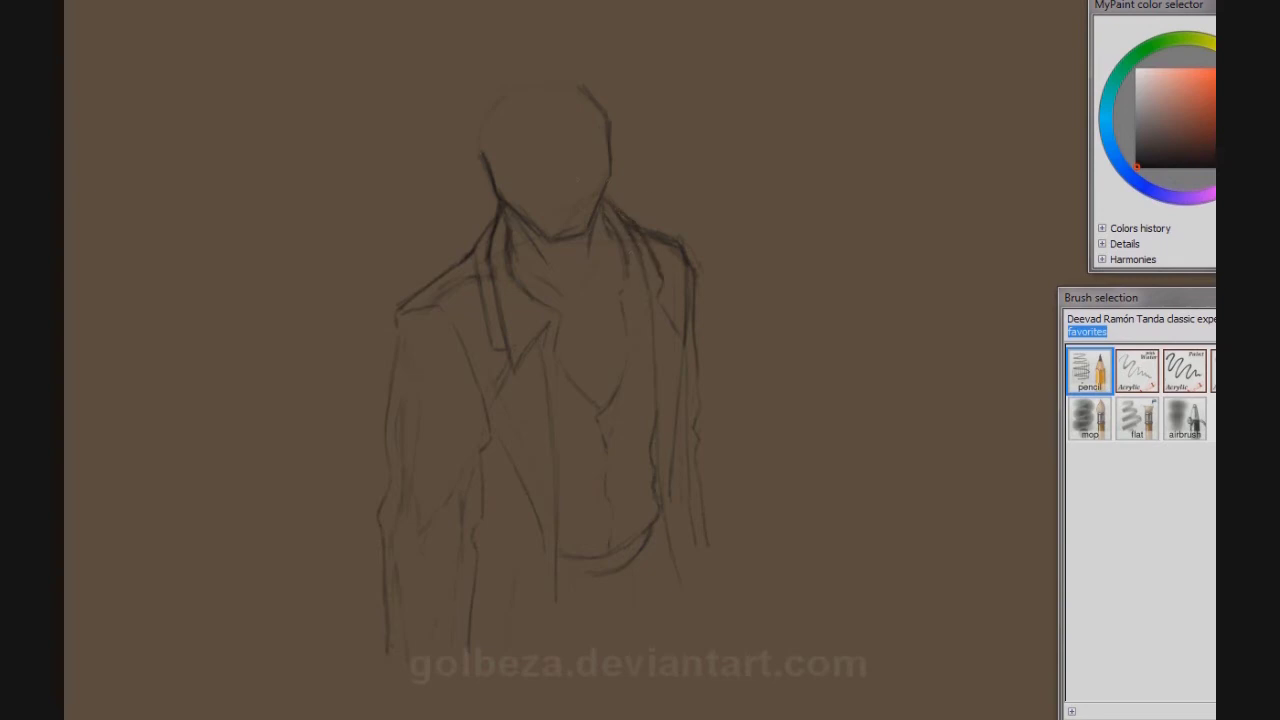
mouse_move(510, 382)
mouse_down()
mouse_move(498, 428)
mouse_move(516, 500)
mouse_up()
drag(397, 326, 385, 424)
mouse_move(416, 292)
mouse_down()
mouse_move(386, 336)
mouse_move(389, 364)
mouse_up()
drag(442, 276, 412, 298)
drag(384, 412, 388, 480)
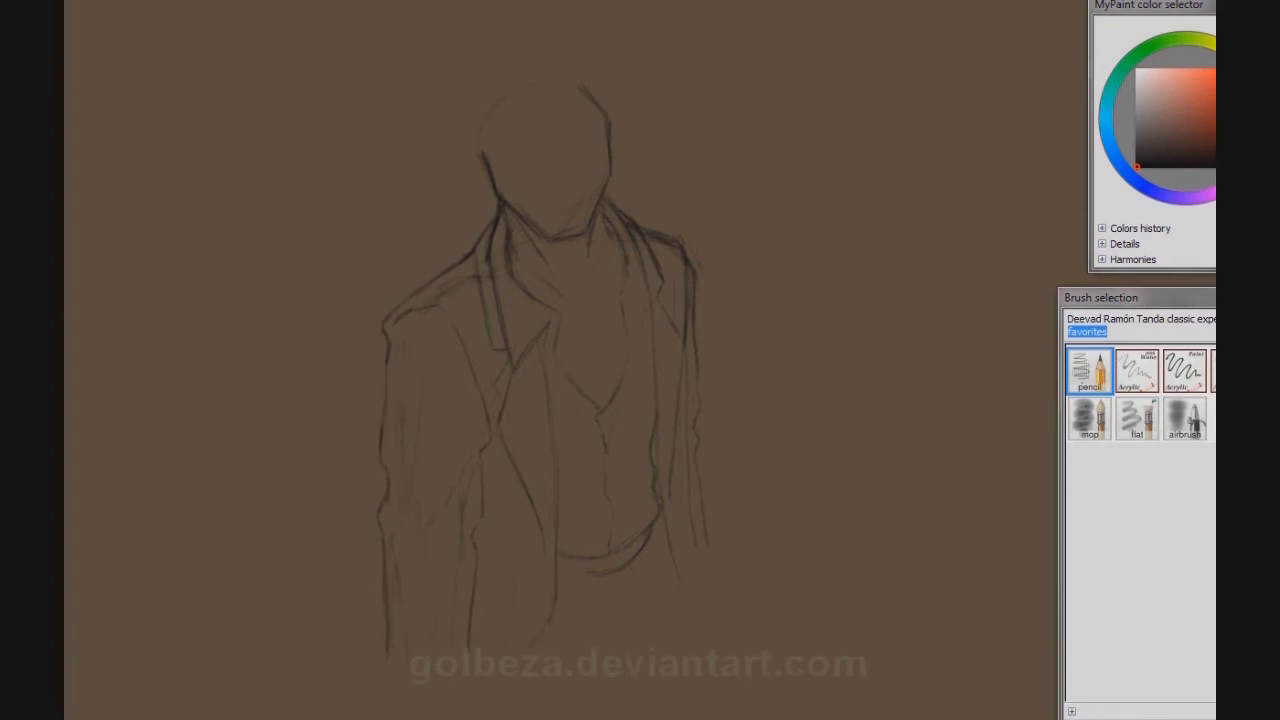
Step: Extend the coat's lower edges and sketch the belt and upper trouser lines below the waist
drag(666, 546, 670, 580)
drag(690, 518, 693, 566)
key(ctrl+z)
drag(620, 586, 621, 626)
drag(654, 524, 654, 552)
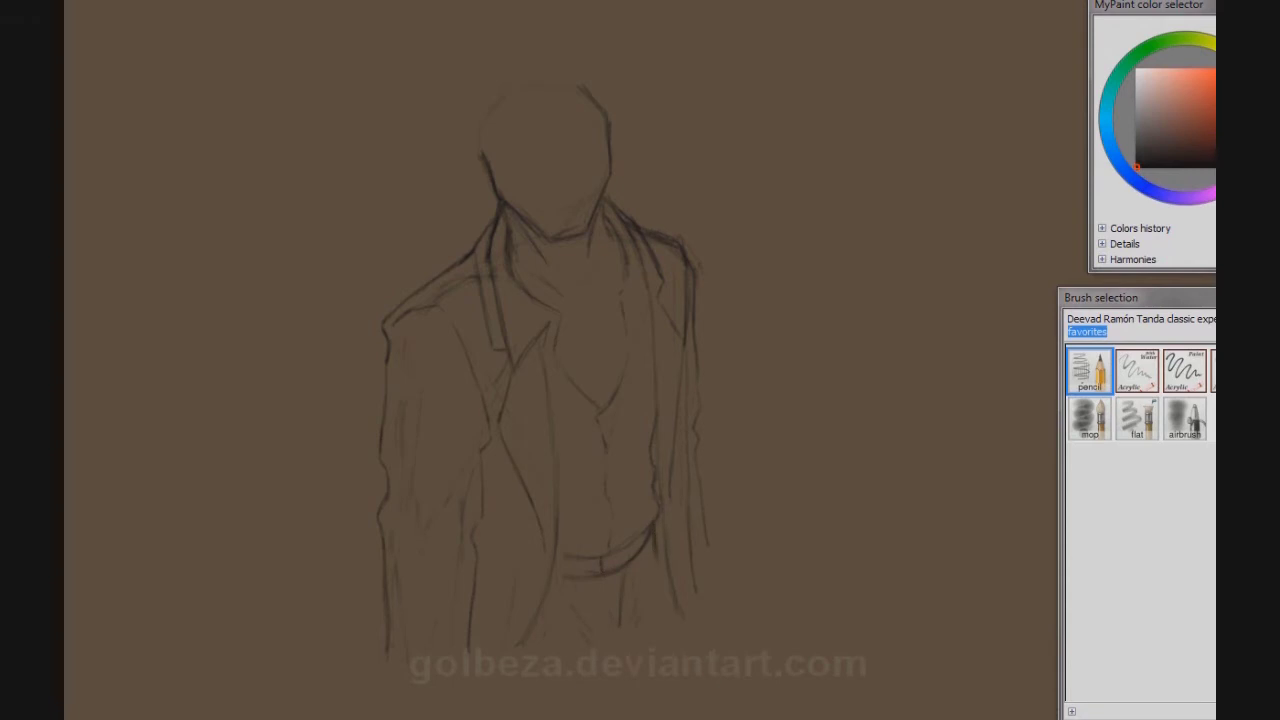
Step: Sketch both ears on the head and add curved facial guidelines across the face
key(ctrl+z)
drag(608, 118, 604, 158)
key(ctrl+z)
drag(478, 152, 473, 176)
mouse_move(613, 134)
mouse_down()
mouse_move(616, 168)
mouse_move(615, 140)
mouse_up()
drag(494, 170, 486, 176)
drag(478, 130, 472, 152)
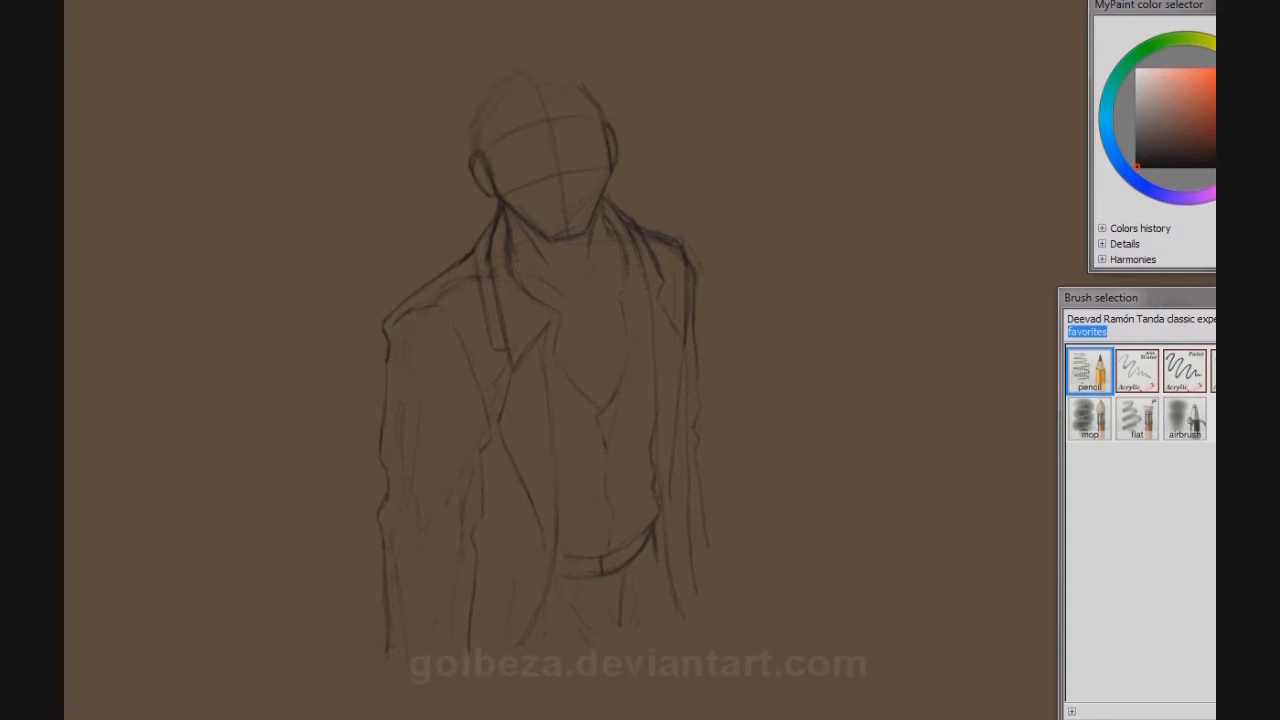
Step: Sketch short, rough hair around the top and sides of the head
drag(500, 72, 482, 87)
drag(467, 148, 459, 160)
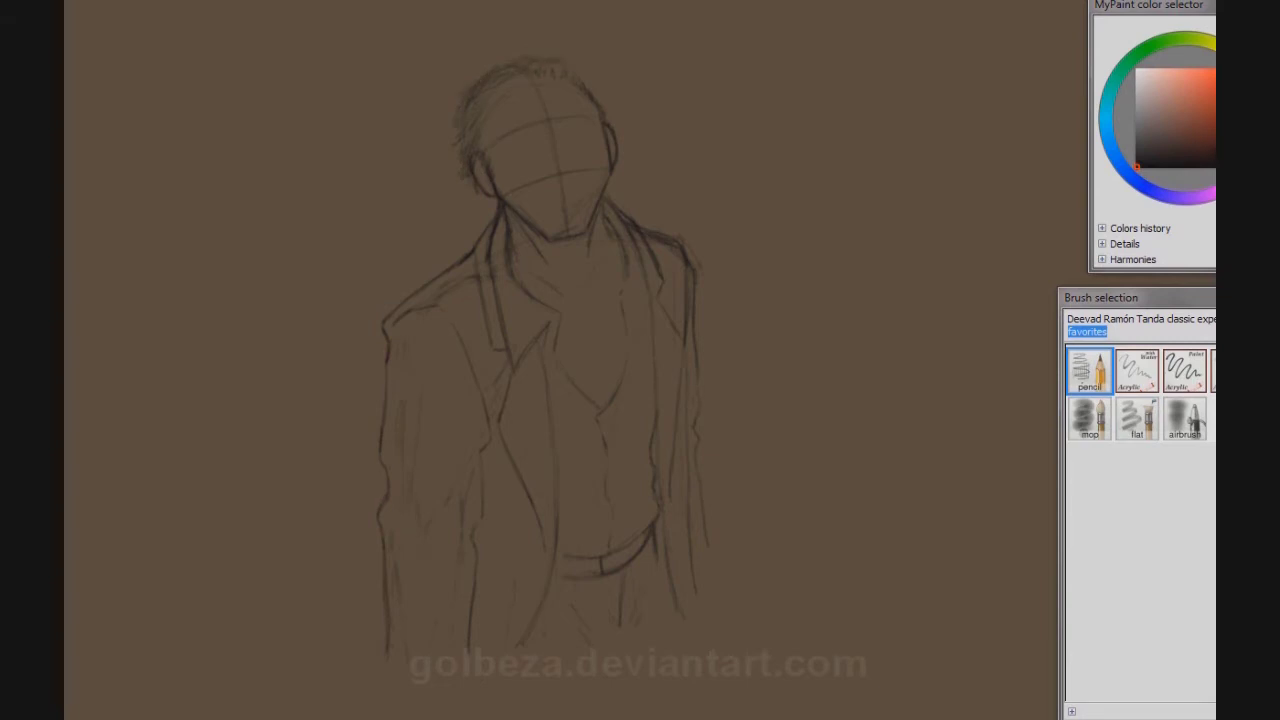
drag(605, 107, 611, 123)
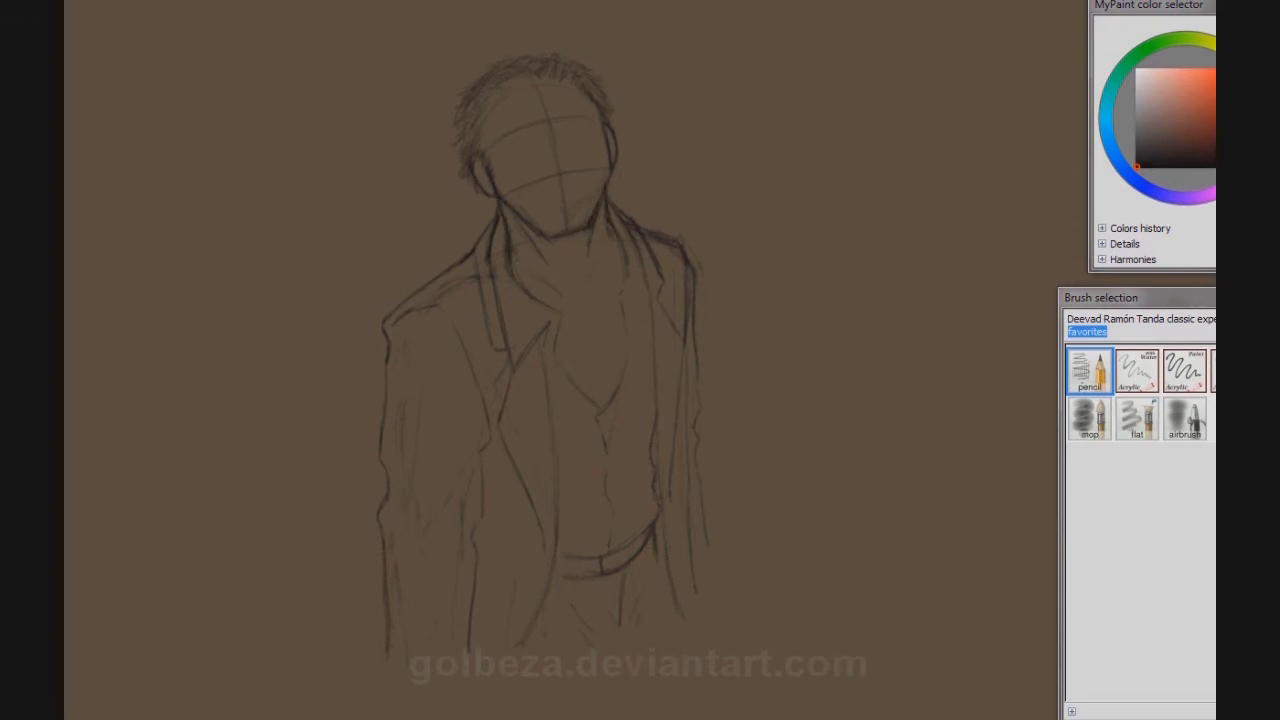
Step: Redraw the coat's left shoulder and sleeve with a wider outline and firmer inner folds
mouse_move(470, 250)
mouse_down()
mouse_move(378, 332)
mouse_move(374, 456)
mouse_up()
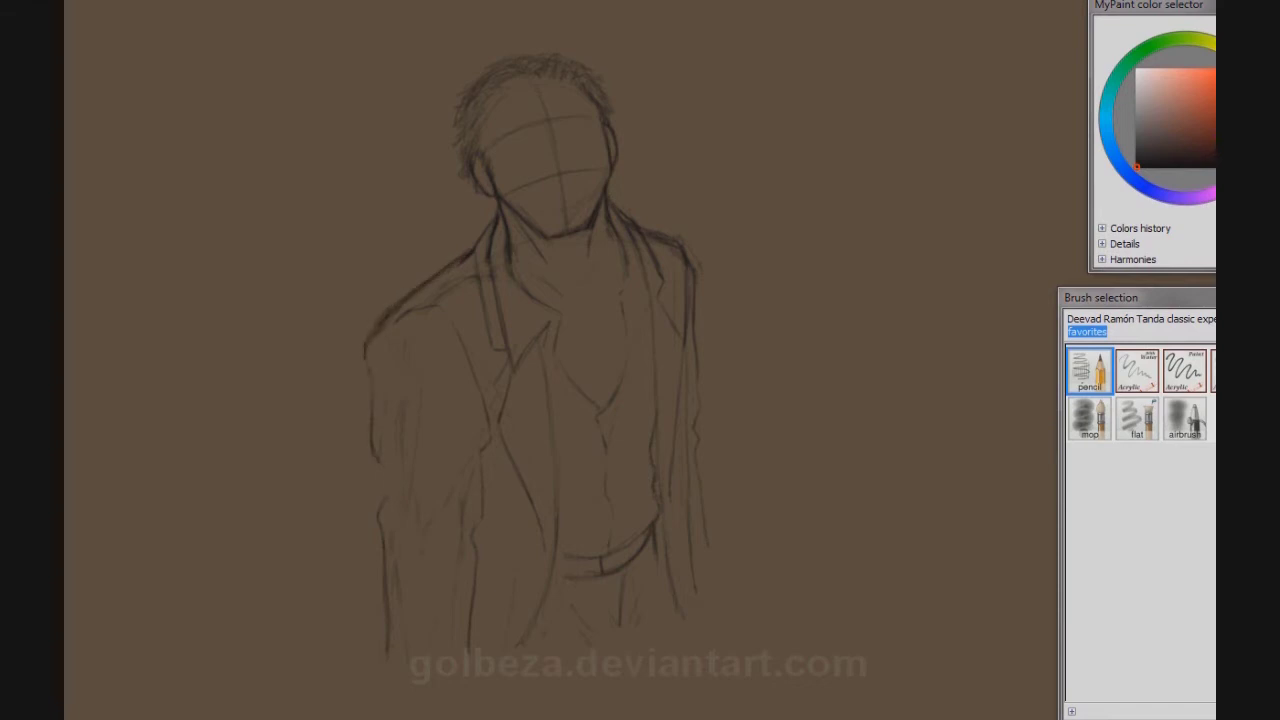
drag(368, 512, 384, 650)
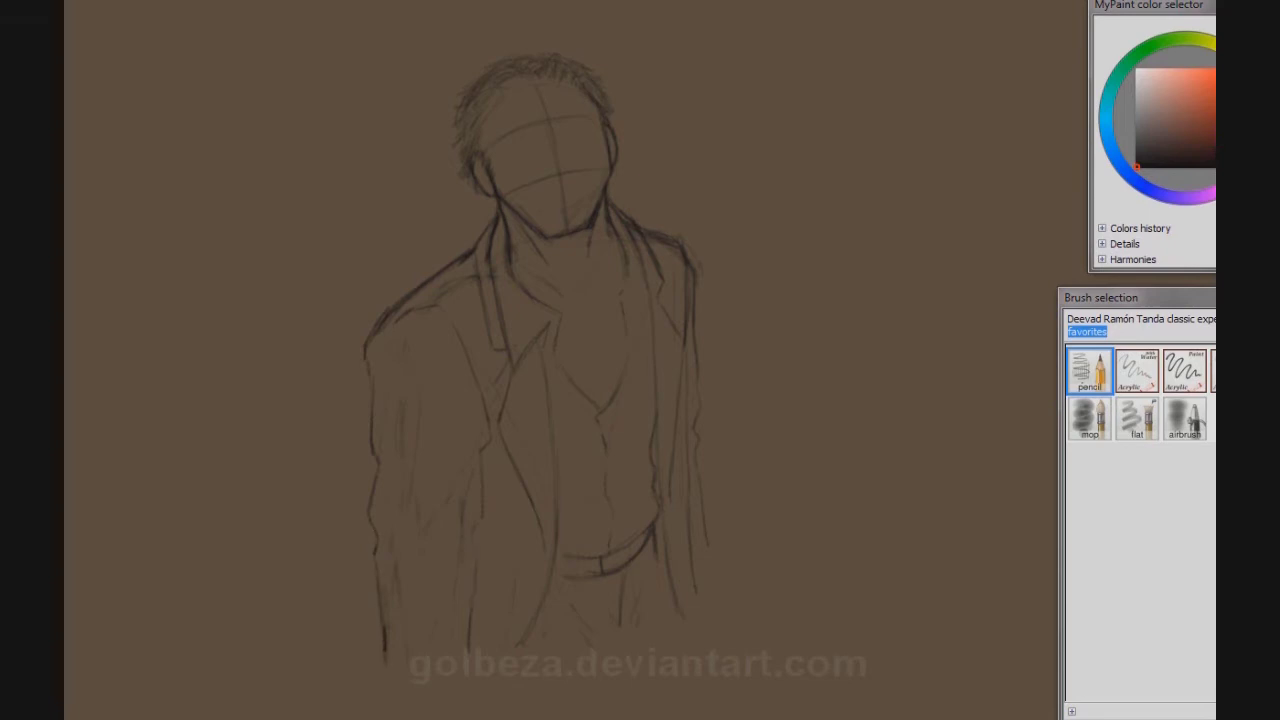
drag(468, 574, 470, 656)
drag(486, 428, 481, 468)
mouse_move(488, 238)
mouse_down()
mouse_move(498, 304)
mouse_move(472, 244)
mouse_move(491, 344)
mouse_up()
key(ctrl+z)
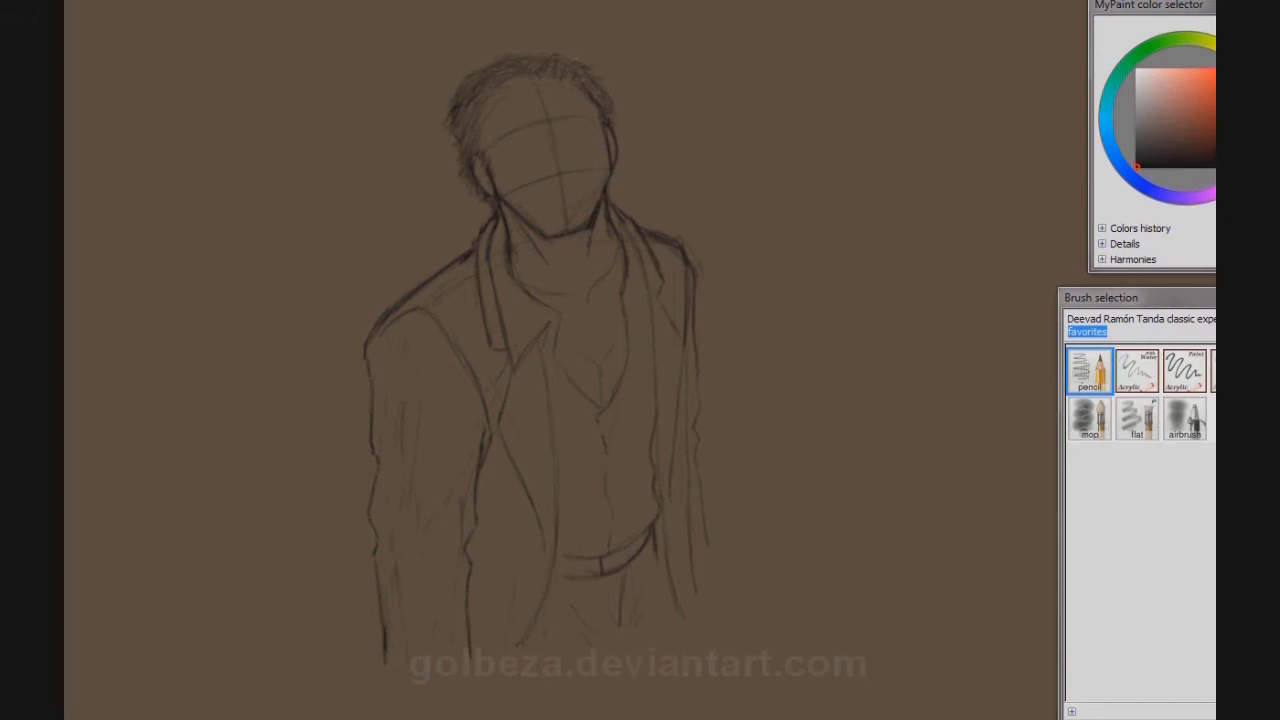
Step: Sketch the nose bridge, nostrils and mouth on the face, checking the proportions in a mirrored view
key(period)
mouse_move(660, 294)
mouse_down()
mouse_move(656, 310)
mouse_move(682, 304)
mouse_move(616, 312)
mouse_move(638, 314)
mouse_up()
drag(683, 299, 692, 297)
drag(614, 298, 612, 316)
drag(683, 274, 692, 296)
drag(630, 196, 642, 284)
mouse_move(646, 220)
mouse_down()
mouse_move(668, 282)
mouse_move(657, 333)
mouse_move(670, 331)
mouse_move(627, 370)
mouse_move(692, 347)
mouse_move(676, 350)
mouse_up()
key(i)
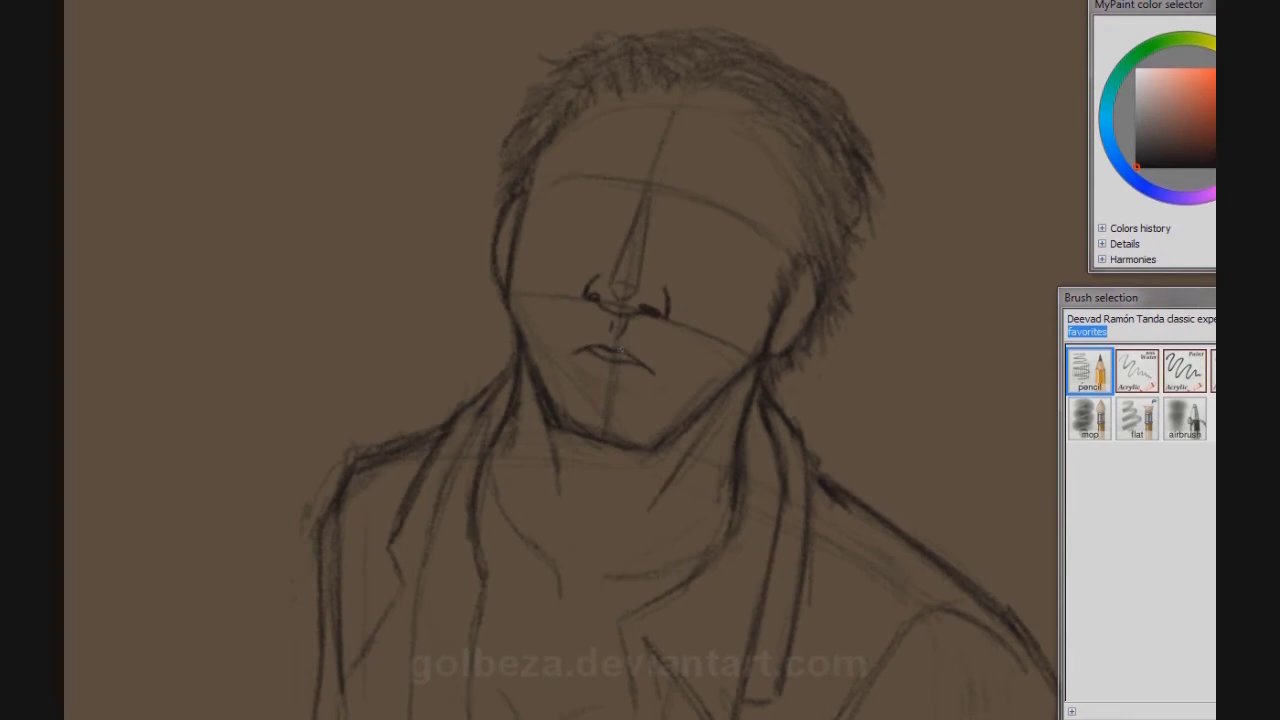
mouse_move(592, 278)
mouse_down()
mouse_move(604, 306)
mouse_move(592, 300)
mouse_move(666, 318)
mouse_move(645, 312)
mouse_up()
key(ctrl+z)
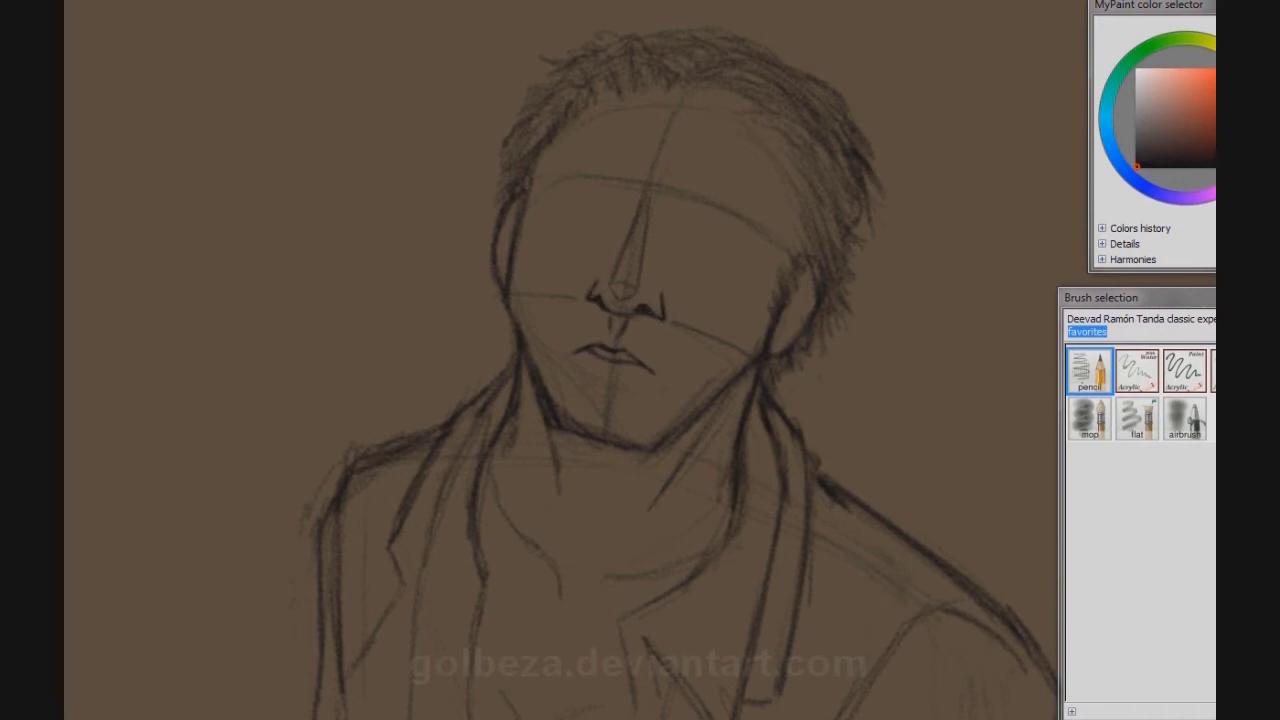
Step: Sketch both eyebrows along the brow guideline and a short shadow line under the lower lip
key(i)
drag(606, 205, 655, 212)
mouse_move(585, 177)
mouse_down()
mouse_move(595, 204)
mouse_move(543, 215)
mouse_up()
mouse_move(604, 178)
mouse_down()
mouse_move(612, 204)
mouse_move(636, 182)
mouse_move(622, 202)
mouse_move(689, 181)
mouse_up()
mouse_move(705, 187)
mouse_down()
mouse_move(715, 179)
mouse_move(670, 166)
mouse_move(629, 170)
mouse_up()
drag(664, 380, 672, 408)
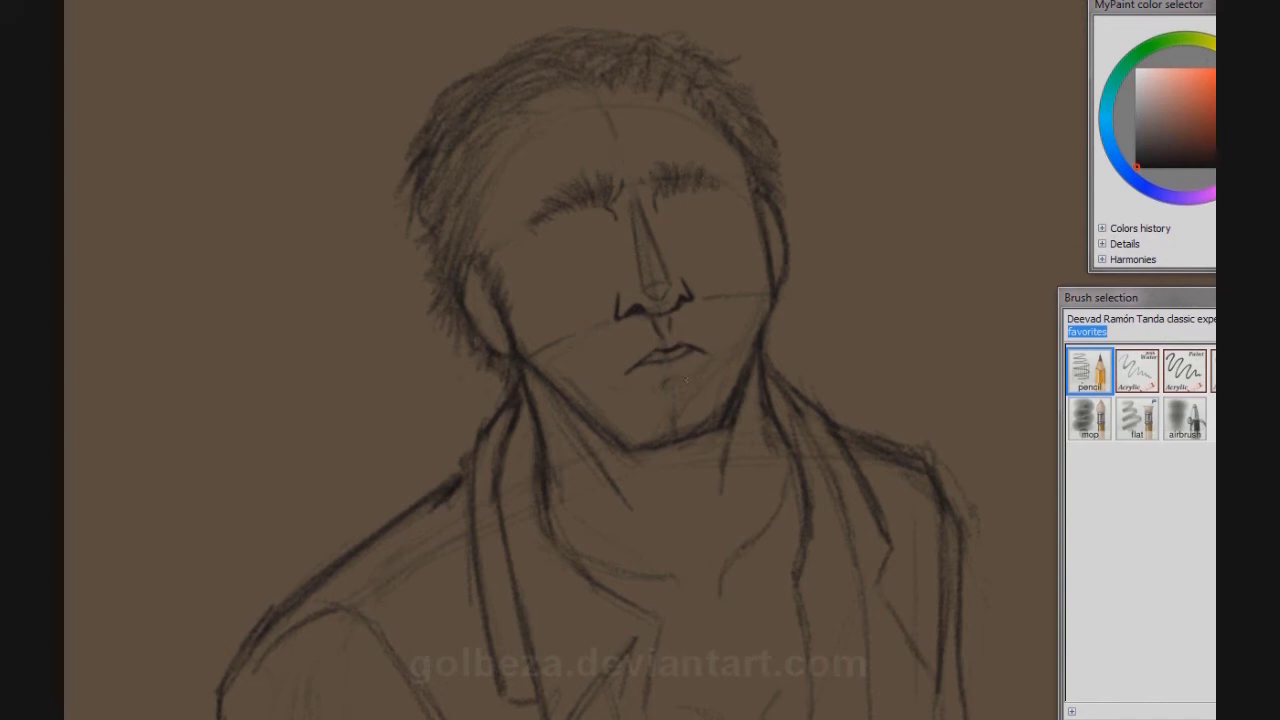
Step: Sketch the upper and lower lids of both eyes beneath the brows and clean up around the nose
drag(613, 321, 613, 333)
drag(691, 297, 701, 305)
mouse_move(598, 219)
mouse_down()
mouse_move(548, 242)
mouse_move(570, 229)
mouse_up()
mouse_move(590, 211)
mouse_down()
mouse_move(558, 226)
mouse_move(605, 229)
mouse_up()
mouse_move(682, 200)
mouse_down()
mouse_move(720, 210)
mouse_move(693, 195)
mouse_up()
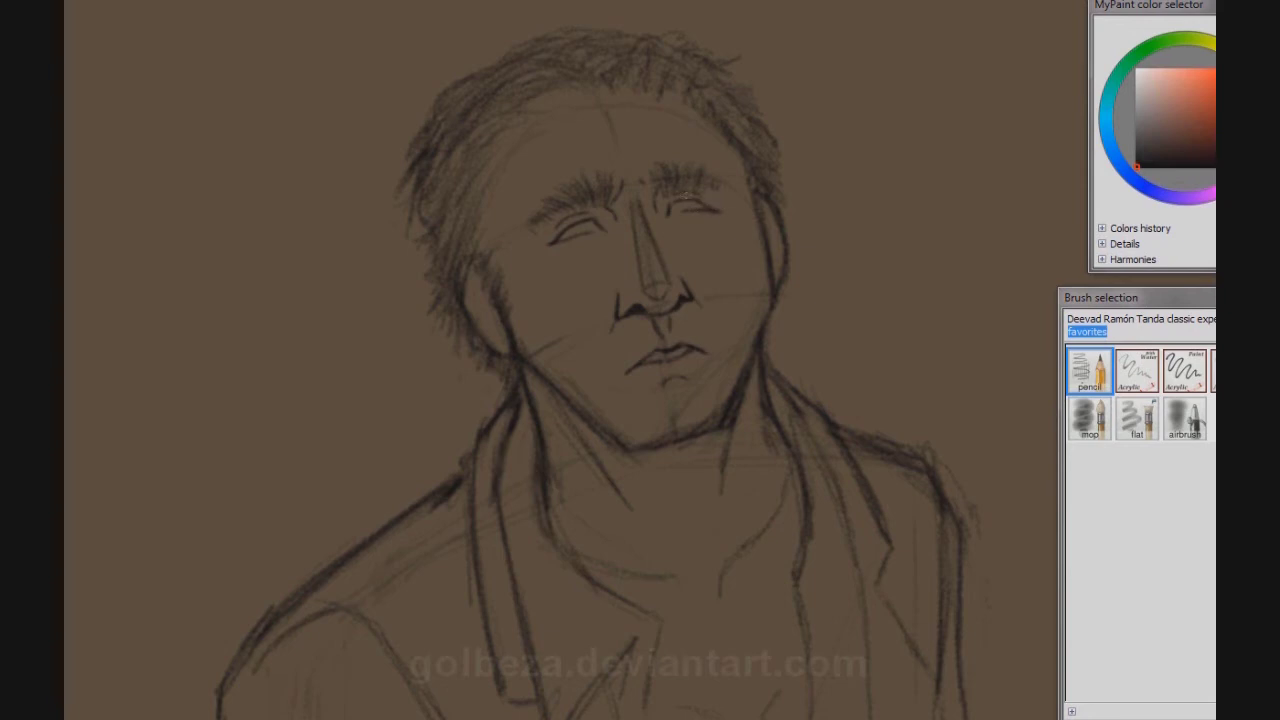
Step: Refine the brow area in the mirrored view and add creases under the eyes
key(i)
drag(612, 201, 566, 211)
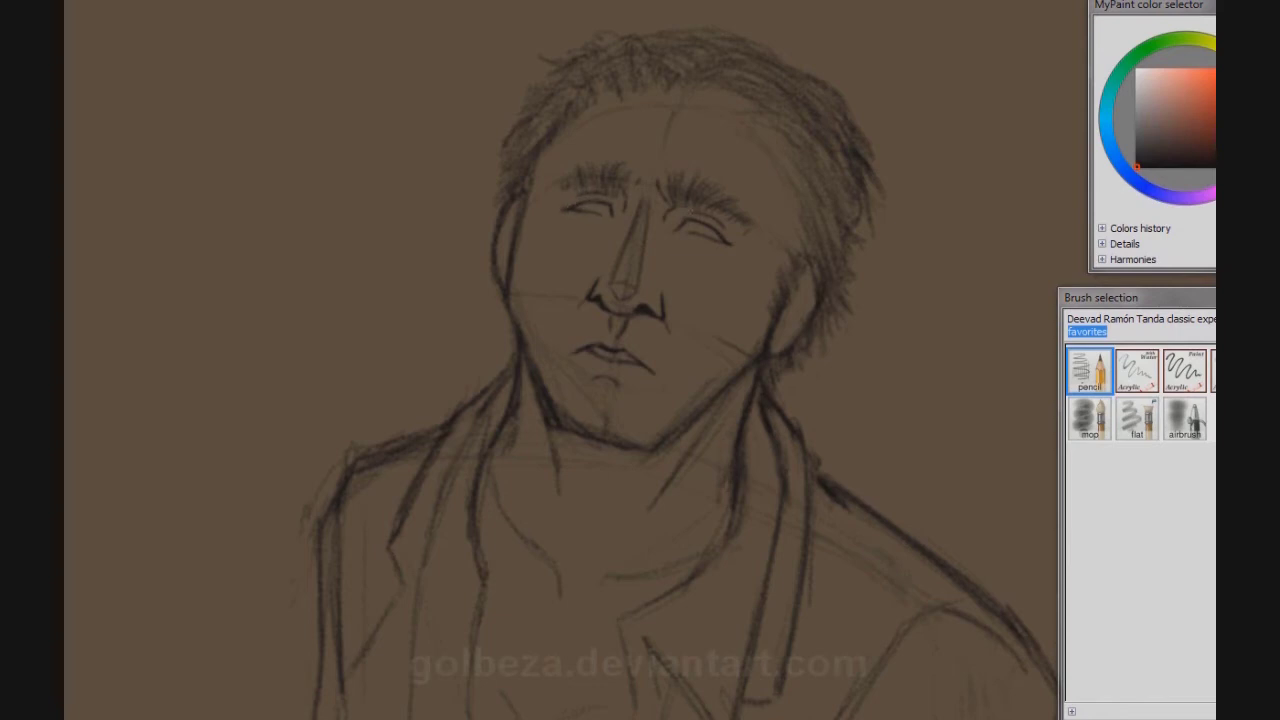
drag(576, 243, 561, 253)
drag(621, 166, 617, 190)
Step: Create a new line-art layer above the sketch layer and select the first acrylic brush for inking
scroll(563, 183, down, 4)
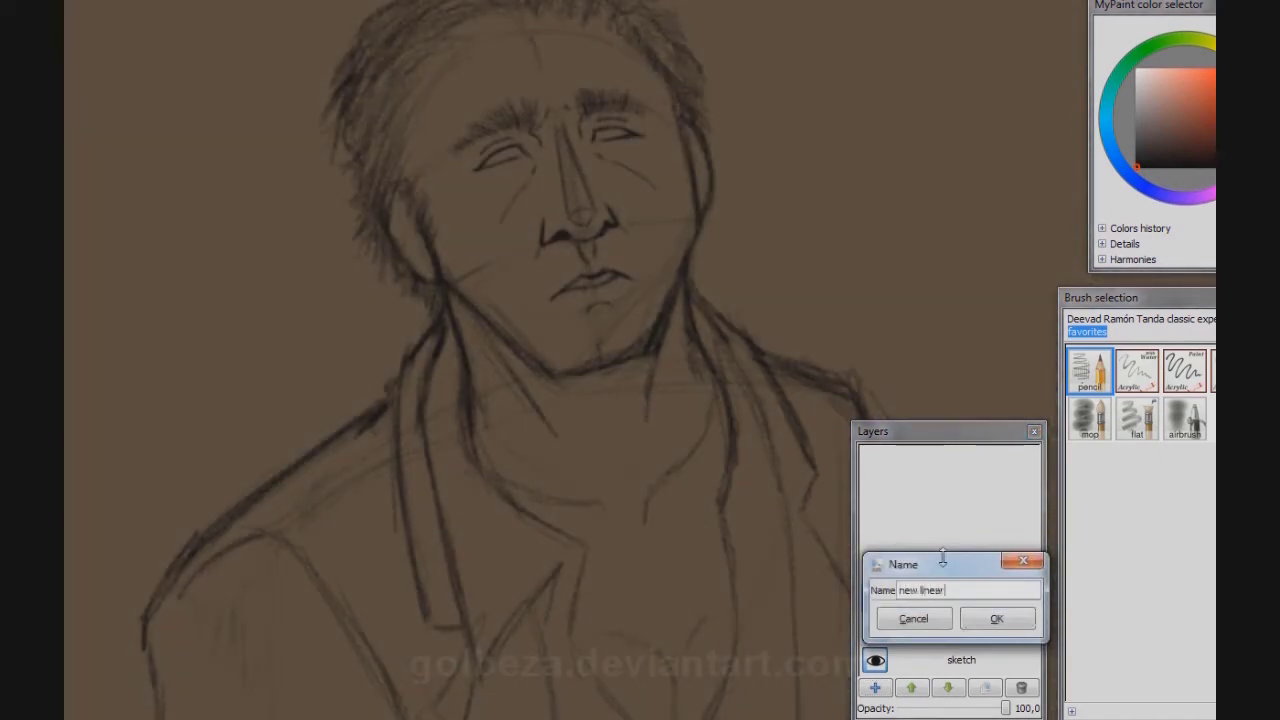
key(Return)
click(1185, 370)
click(1137, 370)
key(l)
key(l)
key(l)
click(961, 628)
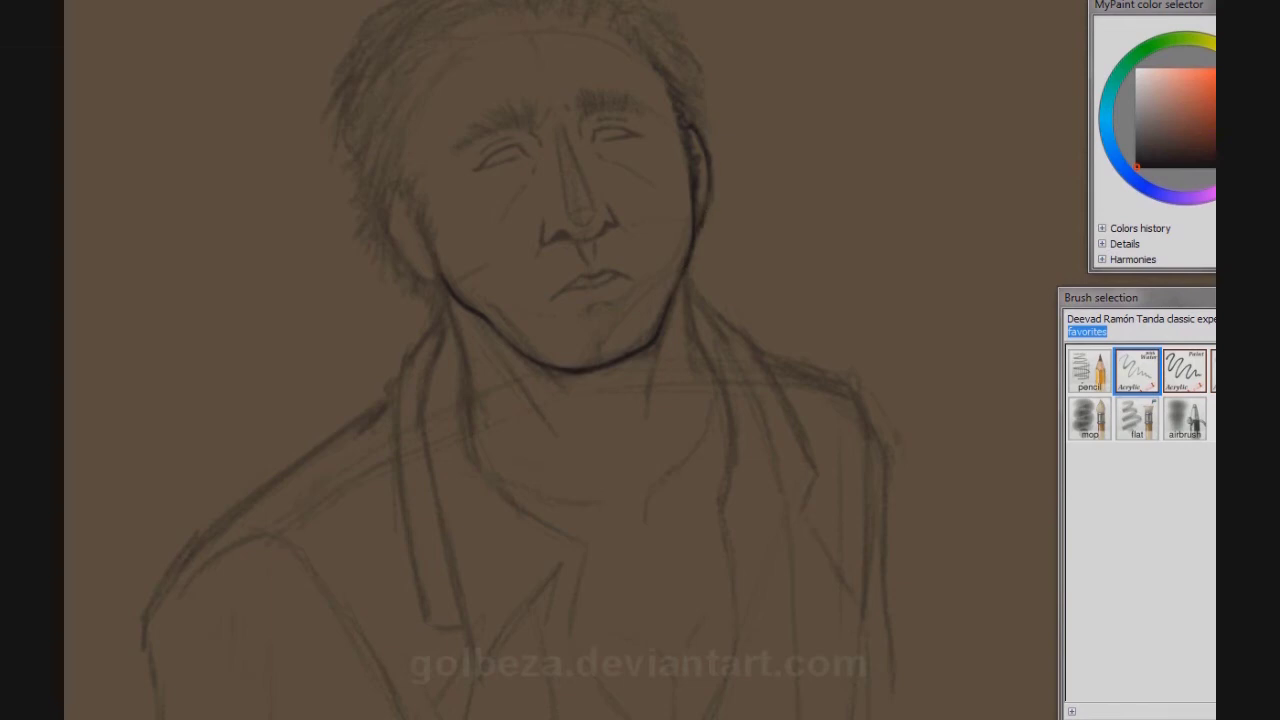
Step: Ink short hair strokes along the hairline from the right temple across the forehead to the left side
scroll(560, 360, up, 3)
drag(690, 298, 684, 264)
drag(654, 208, 630, 170)
drag(534, 162, 514, 134)
mouse_move(537, 156)
mouse_down()
mouse_move(532, 132)
mouse_move(548, 150)
mouse_up()
mouse_move(582, 166)
mouse_down()
mouse_move(568, 145)
mouse_move(596, 147)
mouse_up()
drag(672, 220, 644, 184)
mouse_move(508, 158)
mouse_down()
mouse_move(478, 146)
mouse_move(414, 202)
mouse_move(412, 226)
mouse_up()
drag(420, 230, 386, 286)
Step: Ink the outer contour of the left ear down to the jawline
mouse_move(398, 306)
mouse_down()
mouse_move(384, 326)
mouse_move(394, 310)
mouse_up()
drag(406, 314, 386, 328)
mouse_move(386, 374)
mouse_down()
mouse_move(396, 409)
mouse_move(438, 432)
mouse_up()
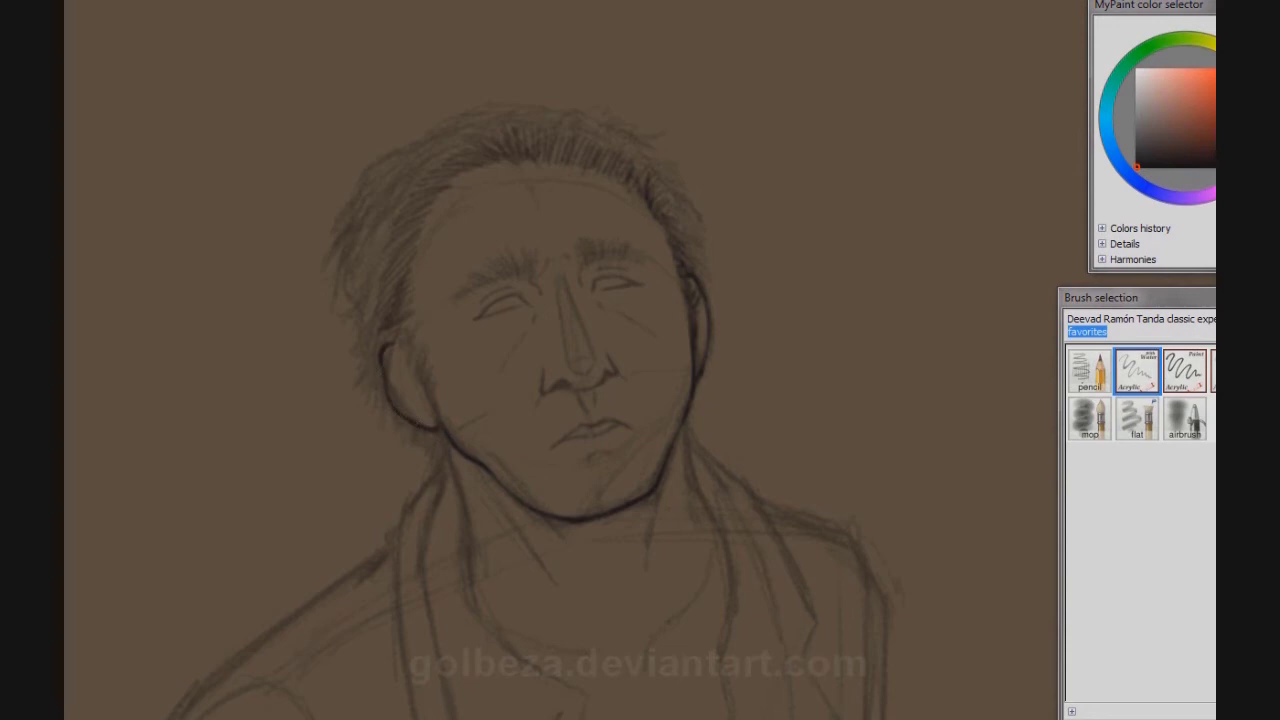
Step: Ink the hair behind the left ear, up the side of the head and across to the right temple
mouse_move(384, 352)
mouse_down()
mouse_move(378, 384)
mouse_move(444, 428)
mouse_move(392, 320)
mouse_move(362, 374)
mouse_move(372, 352)
mouse_up()
drag(352, 360, 374, 396)
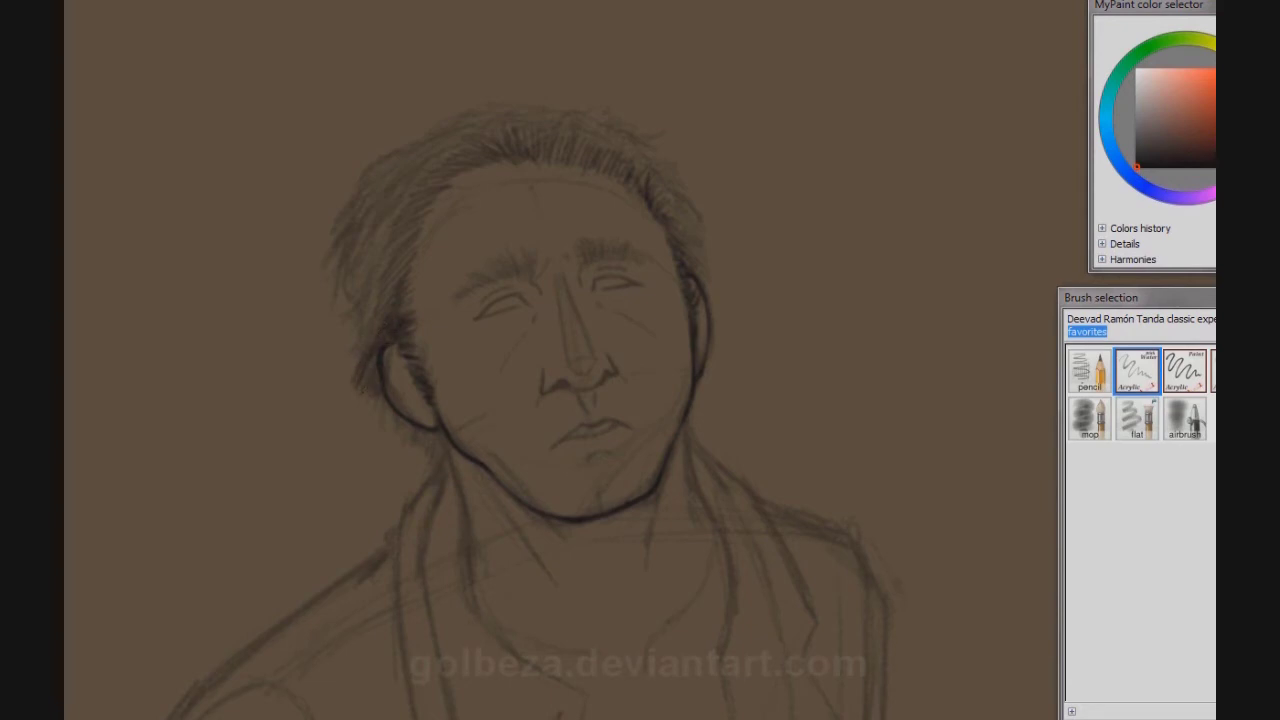
drag(382, 292, 362, 330)
mouse_move(394, 246)
mouse_down()
mouse_move(364, 304)
mouse_move(354, 294)
mouse_up()
drag(428, 188, 388, 216)
drag(416, 198, 350, 292)
mouse_move(404, 183)
mouse_down()
mouse_move(368, 204)
mouse_move(394, 170)
mouse_up()
mouse_move(456, 152)
mouse_down()
mouse_move(442, 156)
mouse_move(484, 120)
mouse_move(572, 116)
mouse_move(684, 224)
mouse_move(698, 270)
mouse_up()
drag(697, 274, 703, 286)
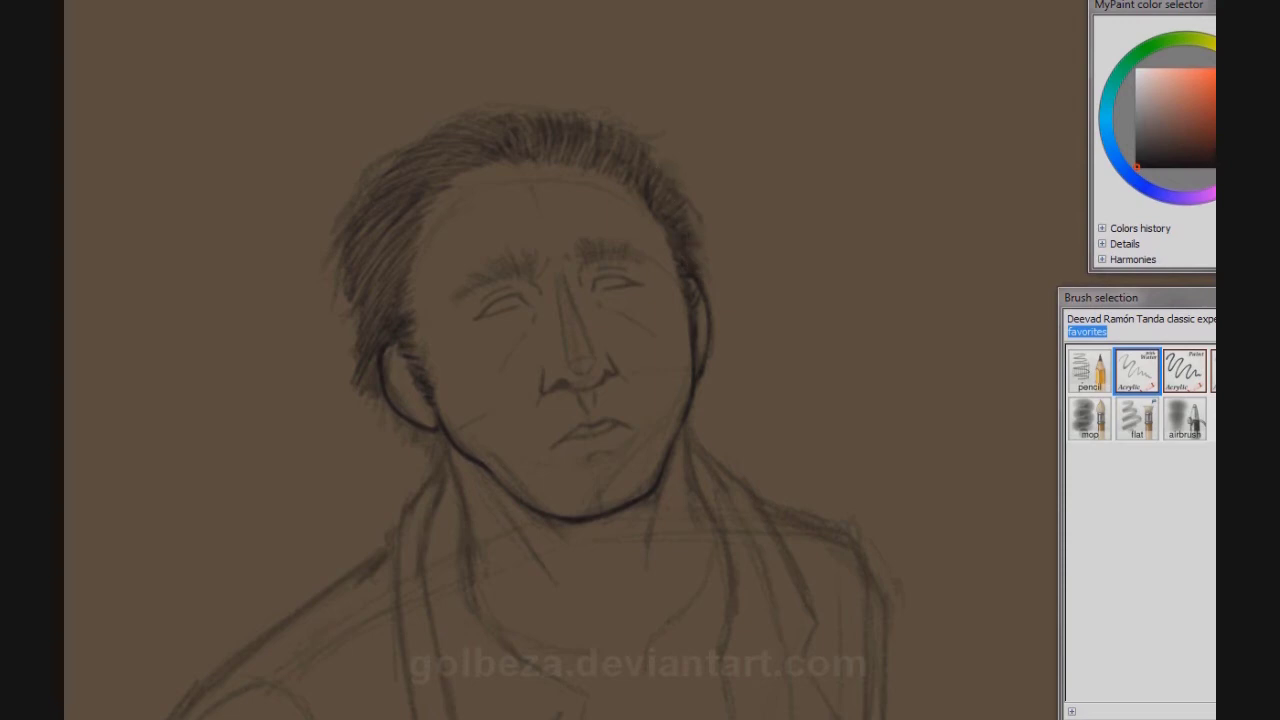
Step: Ink the nostrils and base of the nose, checking the line art by toggling layer visibility
key(F9)
click(871, 636)
click(871, 636)
key(F9)
mouse_move(570, 386)
mouse_down()
mouse_move(606, 381)
mouse_move(614, 363)
mouse_move(542, 374)
mouse_up()
key(F9)
click(875, 630)
click(875, 630)
key(F9)
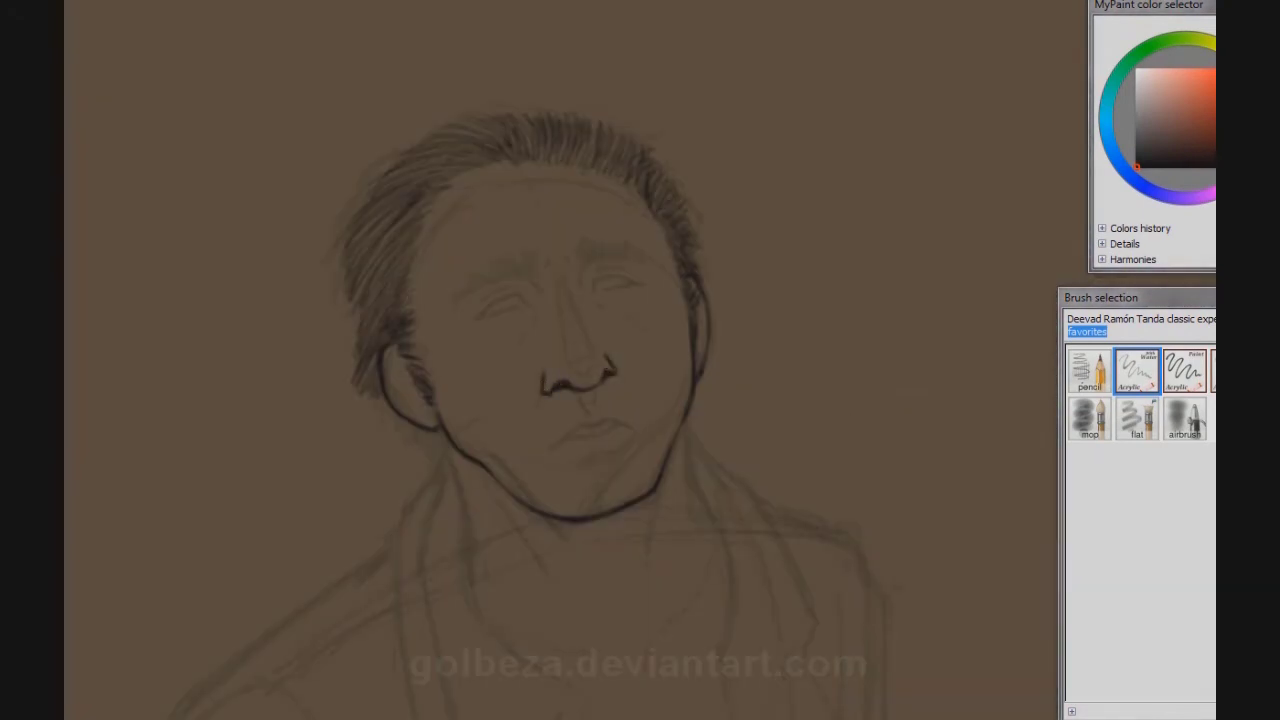
Step: Ink the mouth, the groove above the lip, and the outlines and lids of both eyes
mouse_move(610, 372)
mouse_down()
mouse_move(584, 405)
mouse_move(606, 412)
mouse_move(554, 446)
mouse_move(577, 423)
mouse_move(626, 423)
mouse_move(555, 440)
mouse_move(654, 421)
mouse_move(460, 400)
mouse_up()
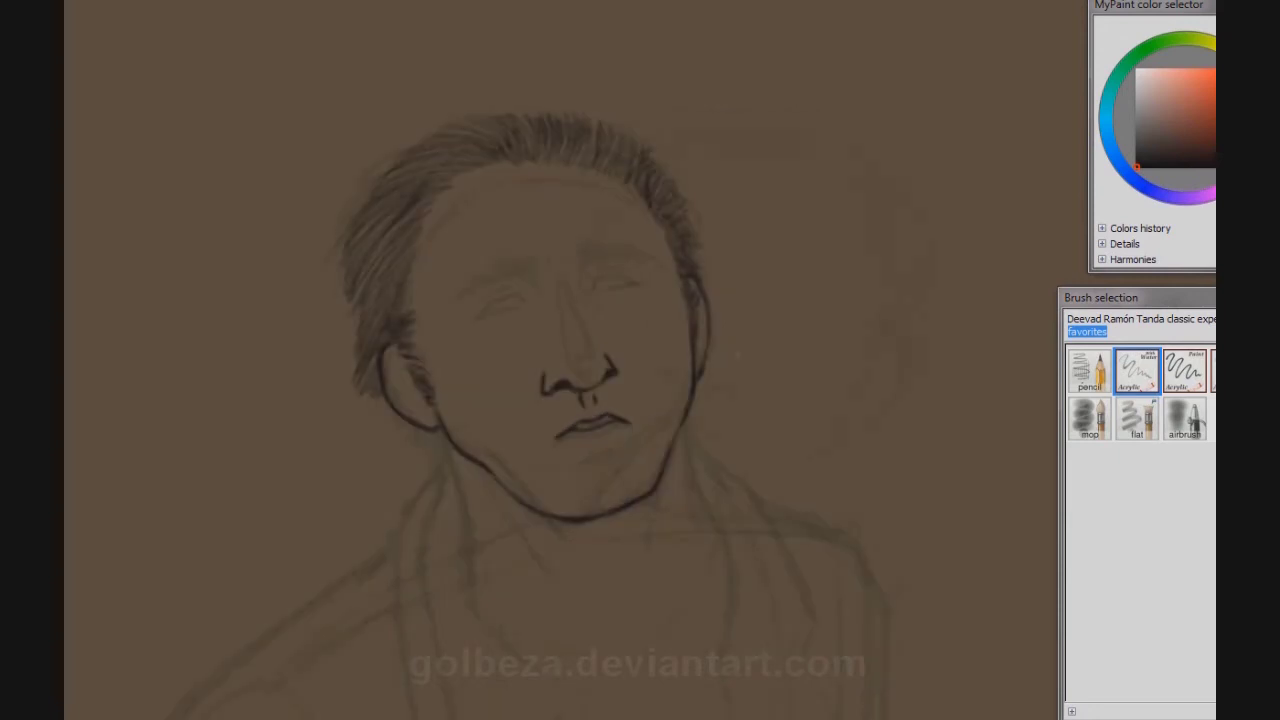
scroll(465, 340, up, 1)
drag(514, 303, 526, 293)
drag(452, 327, 518, 302)
mouse_move(610, 289)
mouse_down()
mouse_move(646, 268)
mouse_move(680, 280)
mouse_move(638, 283)
mouse_up()
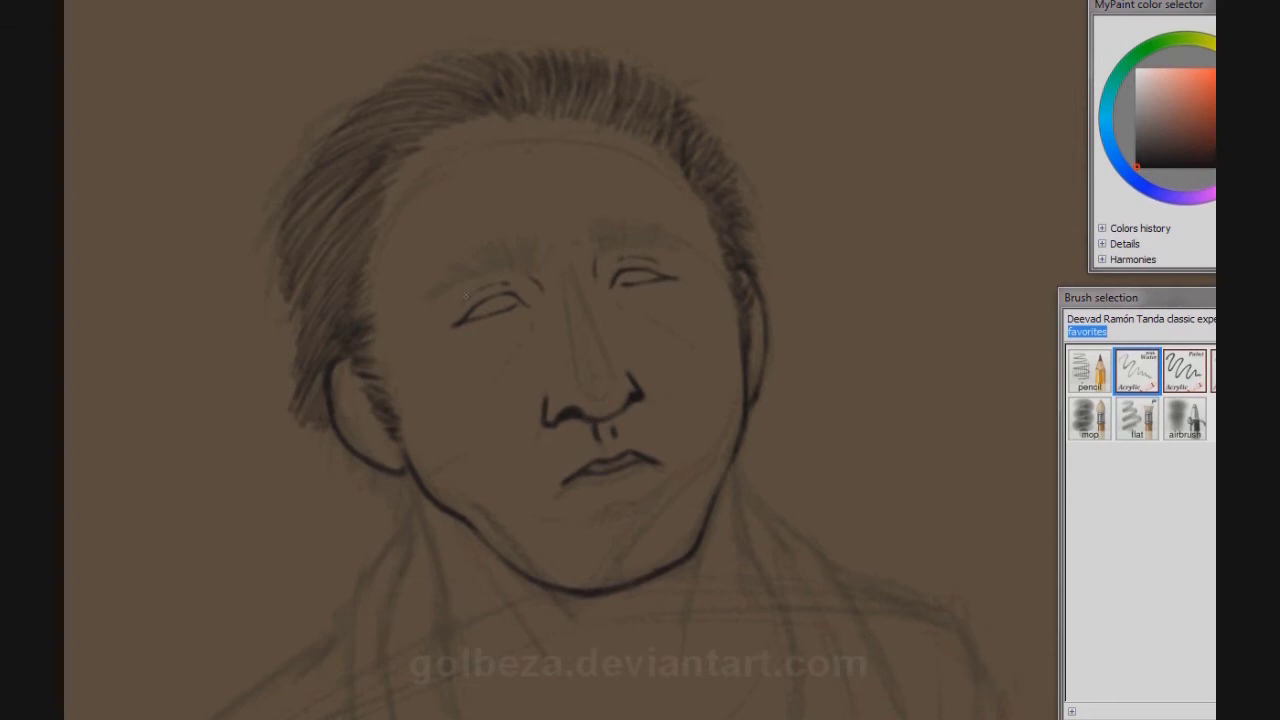
Step: Touch up the jawline, ink the left ear's inner folds and redraw the right ear's contour
drag(512, 562, 550, 582)
mouse_move(372, 411)
mouse_down()
mouse_move(382, 442)
mouse_move(358, 400)
mouse_move(341, 408)
mouse_move(358, 440)
mouse_up()
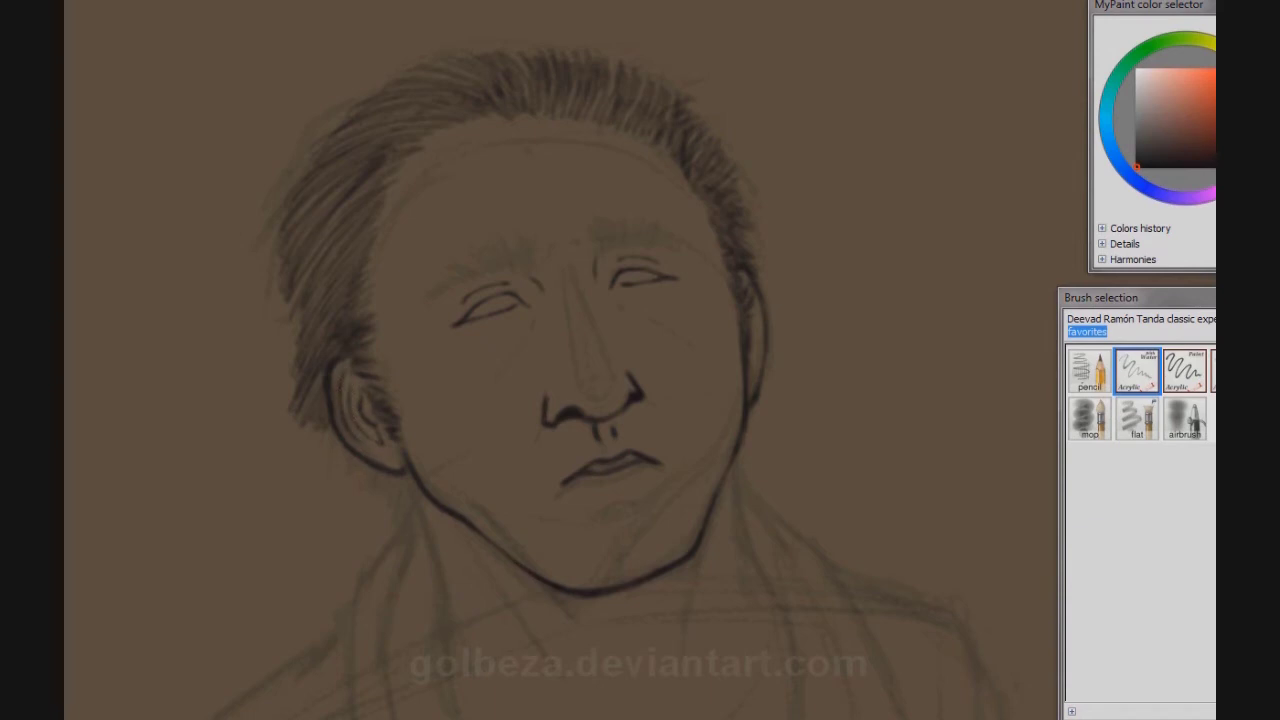
drag(350, 362, 343, 366)
drag(760, 376, 748, 272)
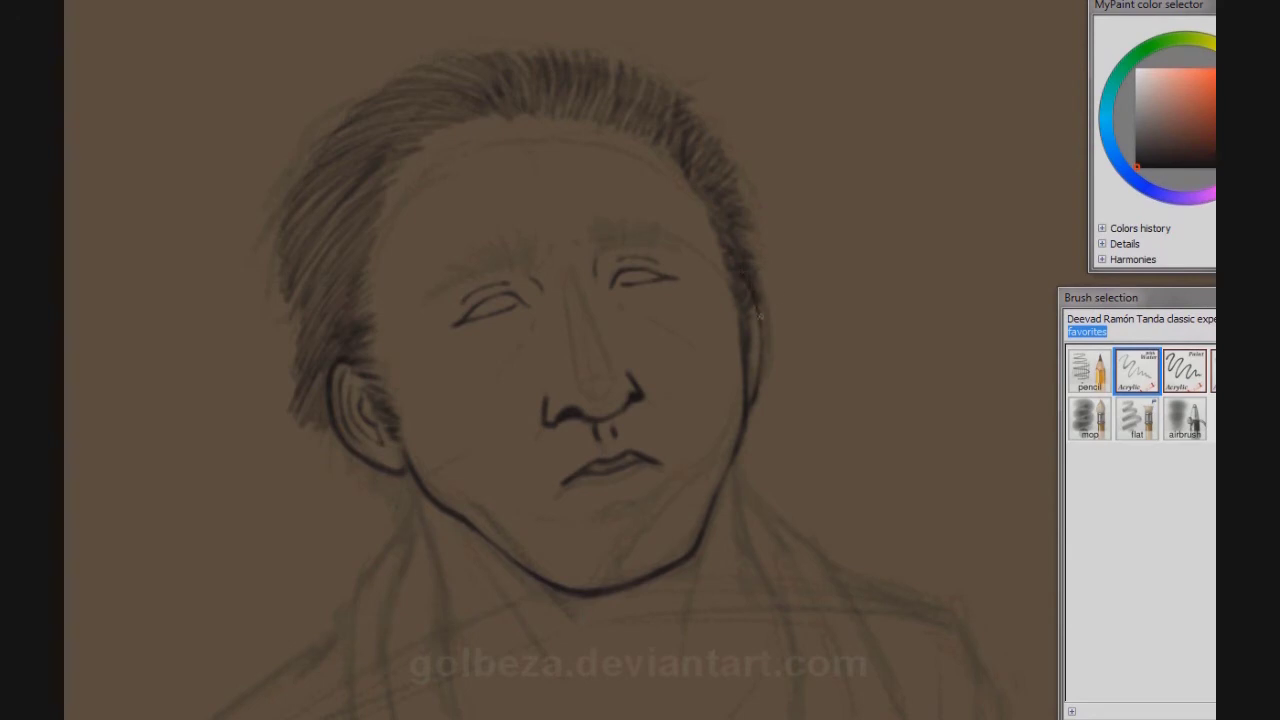
drag(752, 398, 758, 352)
mouse_move(332, 364)
mouse_down()
mouse_move(350, 354)
mouse_move(338, 378)
mouse_move(350, 368)
mouse_up()
Step: Thicken the hair strokes along the left hairline, sideburn and area around the left ear
mouse_move(502, 112)
mouse_down()
mouse_move(416, 154)
mouse_move(384, 202)
mouse_up()
drag(376, 347, 364, 392)
drag(410, 425, 392, 448)
mouse_move(398, 381)
mouse_down()
mouse_move(378, 406)
mouse_move(404, 435)
mouse_move(378, 418)
mouse_up()
drag(346, 350, 337, 367)
mouse_move(366, 372)
mouse_down()
mouse_move(345, 384)
mouse_move(349, 398)
mouse_up()
drag(368, 376, 306, 428)
drag(342, 420, 322, 450)
Step: Ink the outer contour of the hair along the left side and crown of the head
drag(314, 280, 306, 296)
drag(306, 312, 298, 338)
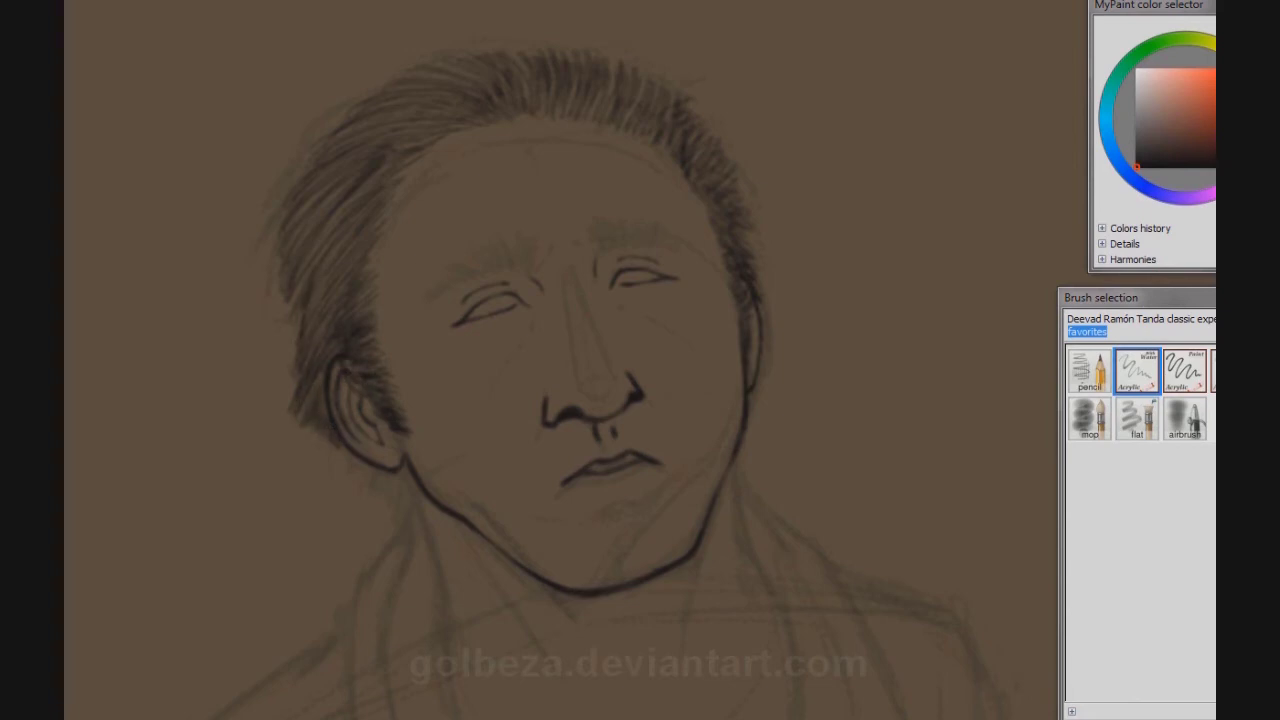
drag(446, 60, 406, 78)
drag(384, 96, 370, 108)
drag(572, 50, 554, 64)
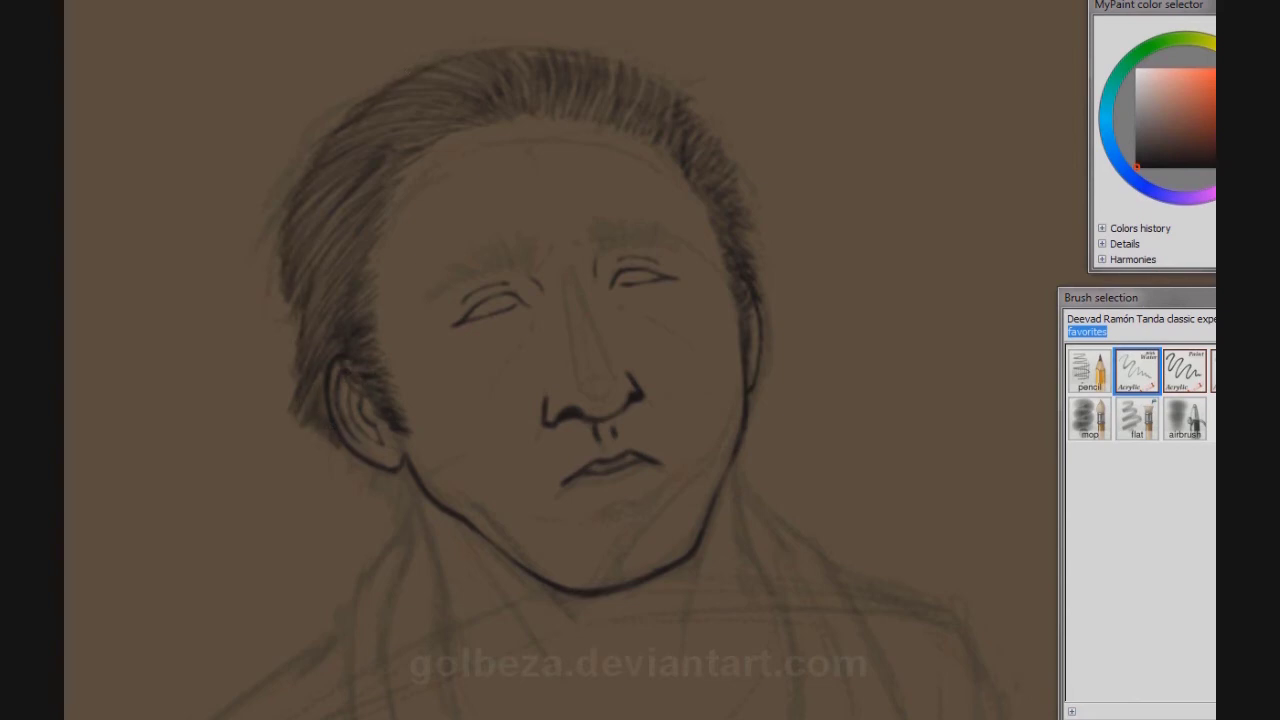
Step: Add dark hair strokes along the right temple and above the right ear
drag(738, 226, 756, 248)
drag(750, 252, 760, 280)
drag(759, 305, 763, 316)
drag(722, 156, 736, 186)
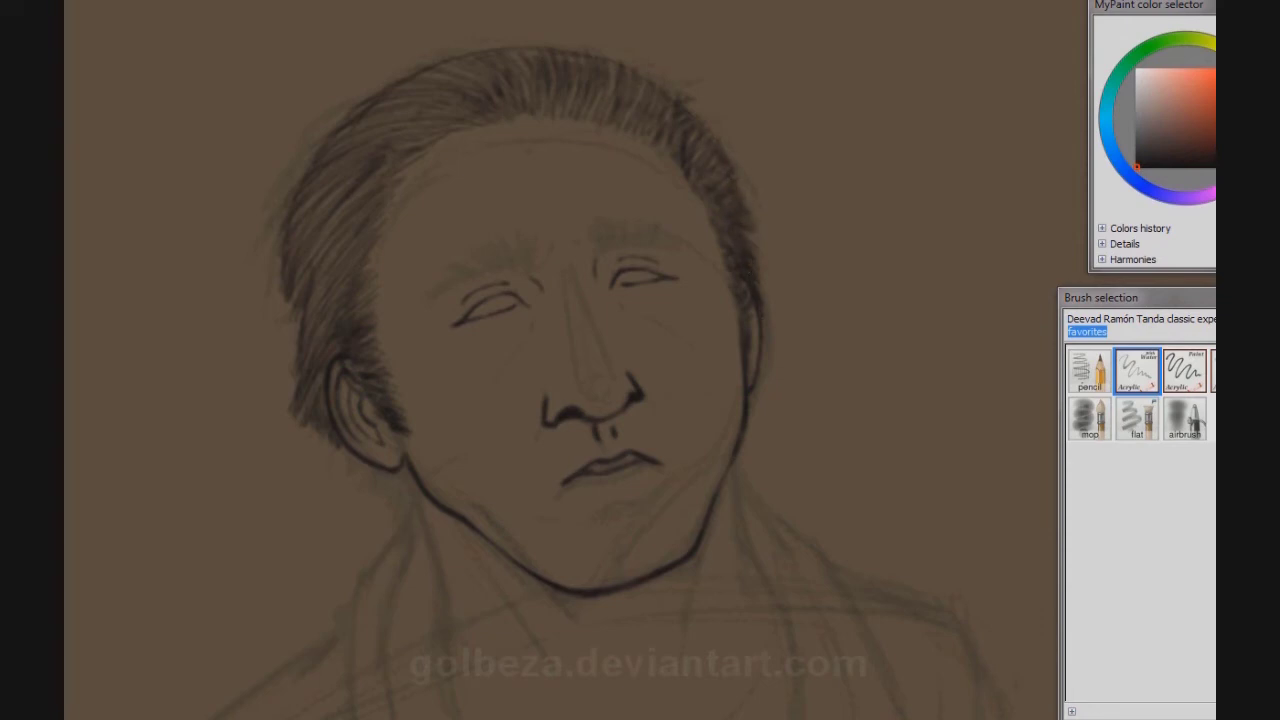
Step: Strengthen the hair's outer contour with loose strand tips along the left side and behind the left ear
mouse_move(348, 114)
mouse_down()
mouse_move(306, 160)
mouse_move(274, 264)
mouse_up()
mouse_move(300, 166)
mouse_down()
mouse_move(286, 206)
mouse_move(290, 182)
mouse_up()
drag(302, 282, 292, 302)
mouse_move(292, 310)
mouse_down()
mouse_move(272, 324)
mouse_move(282, 310)
mouse_up()
drag(298, 366, 284, 380)
mouse_move(306, 354)
mouse_down()
mouse_move(284, 374)
mouse_move(314, 444)
mouse_move(338, 460)
mouse_up()
drag(300, 310, 289, 334)
Step: Ink both eyebrows with short hair strokes, mirroring the canvas view for the second one
mouse_move(532, 271)
mouse_down()
mouse_move(506, 242)
mouse_move(449, 277)
mouse_up()
mouse_move(536, 272)
mouse_down()
mouse_move(548, 252)
mouse_move(526, 259)
mouse_up()
key(i)
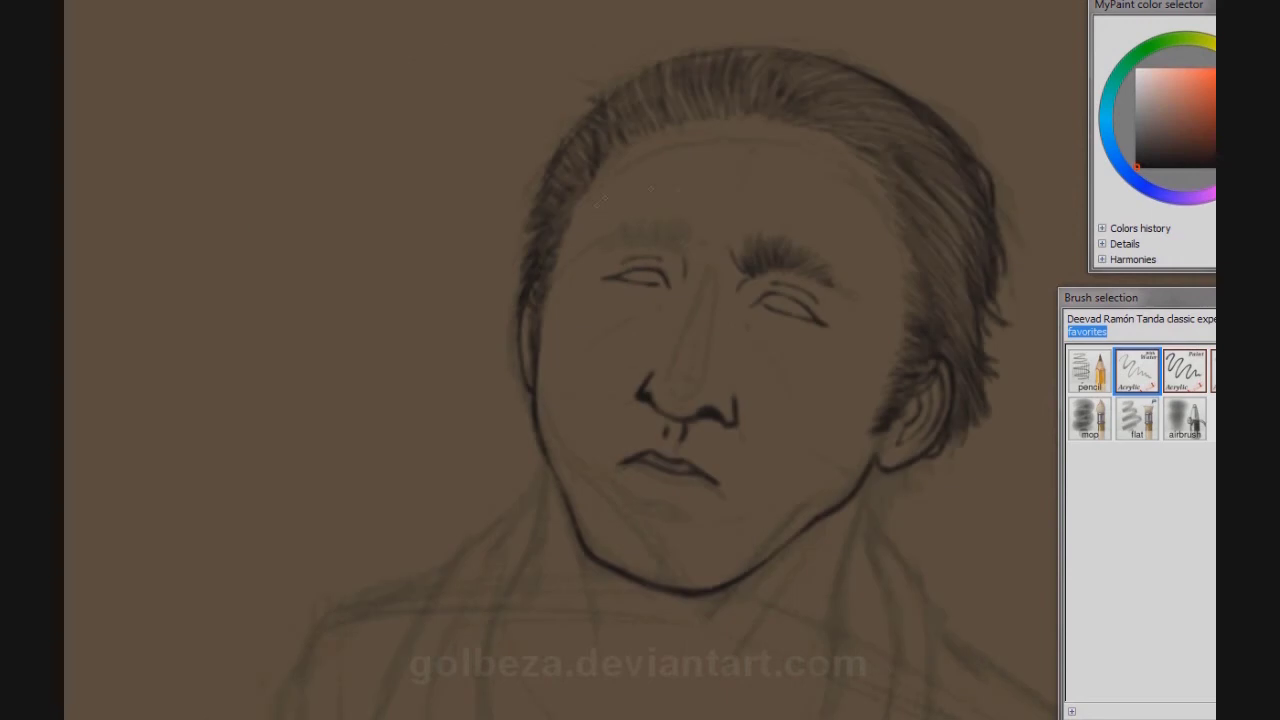
drag(694, 254, 688, 230)
mouse_move(684, 252)
mouse_down()
mouse_move(678, 228)
mouse_move(670, 240)
mouse_move(654, 232)
mouse_up()
drag(652, 248, 632, 234)
drag(624, 249, 611, 237)
drag(683, 257, 676, 245)
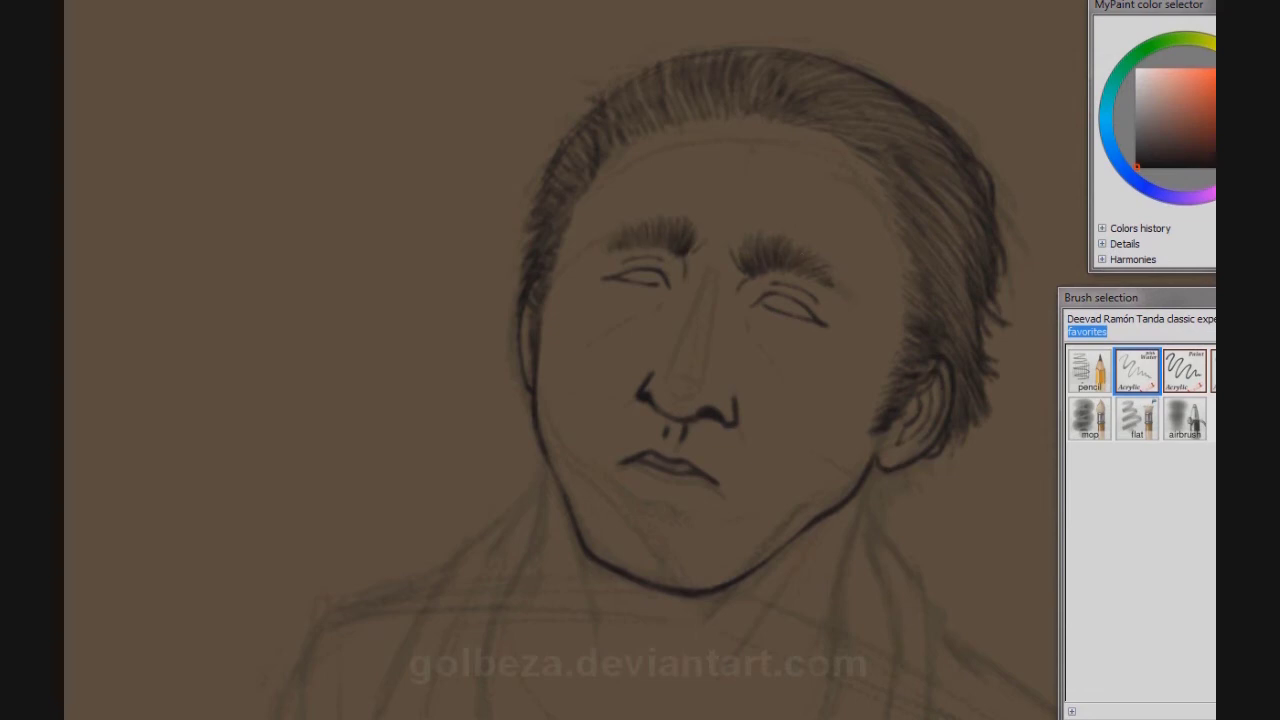
Step: Restore the unmirrored view and ink the creases under both eyes and the short line beneath the lower lip
key(i)
drag(535, 316, 497, 377)
drag(535, 328, 521, 342)
drag(642, 320, 655, 330)
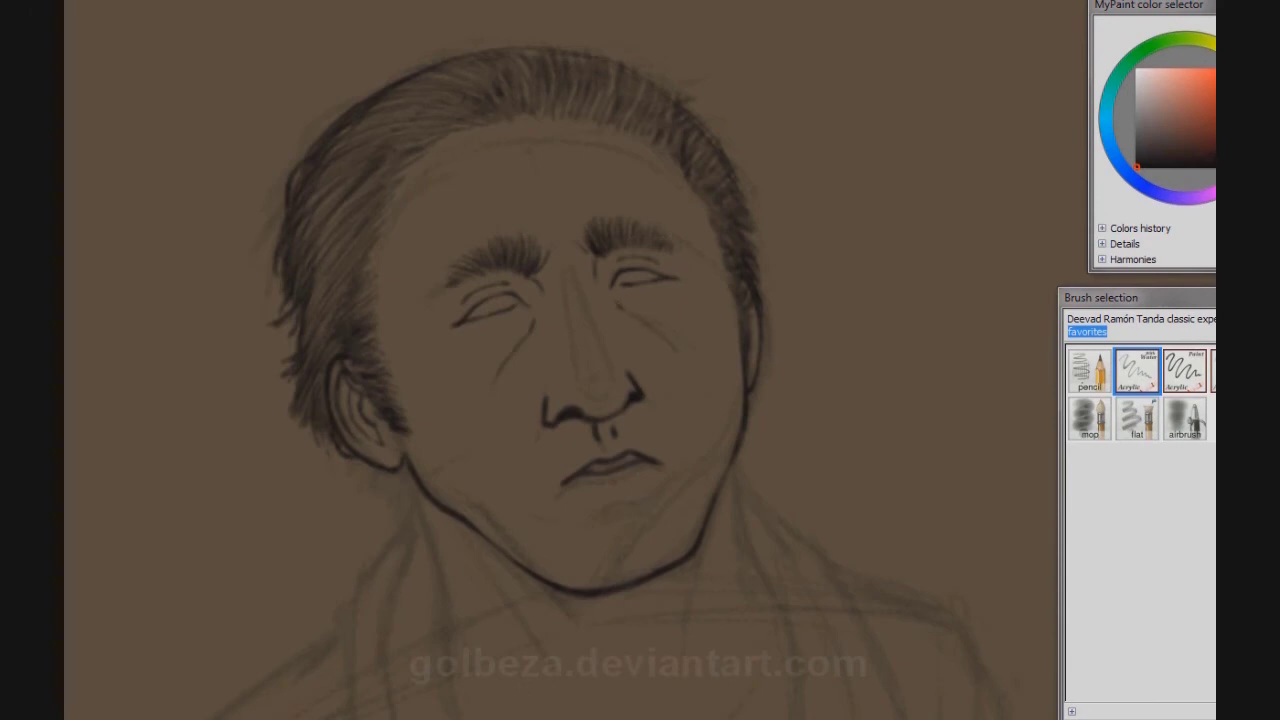
drag(500, 362, 483, 397)
mouse_move(577, 483)
mouse_down()
mouse_move(640, 484)
mouse_move(596, 466)
mouse_move(608, 470)
mouse_up()
Step: Ink the neck lines below the jaw and the upper inner edges of the shirt collar on both sides
scroll(655, 398, down, 1)
drag(466, 306, 498, 426)
drag(548, 386, 580, 418)
drag(690, 352, 684, 420)
drag(716, 278, 744, 400)
key(ctrl+z)
key(minus)
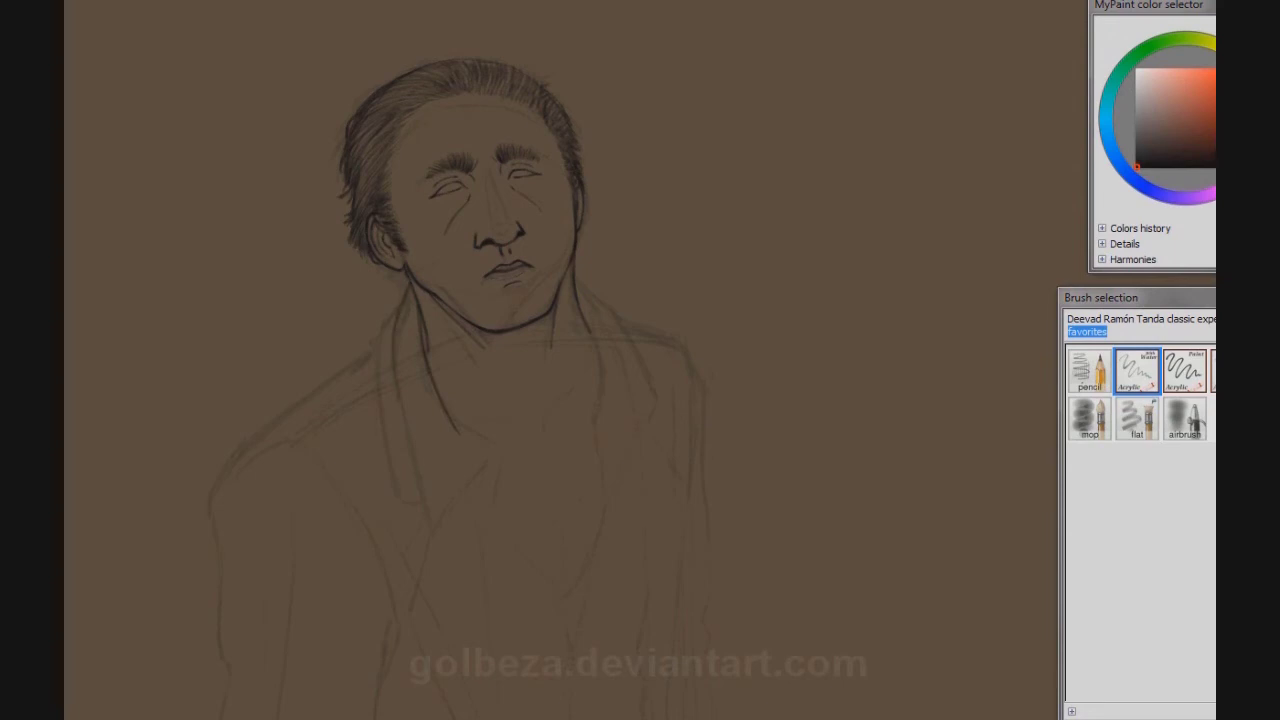
Step: Ink the pointed shirt collar and the open V-shaped neckline down to the chest
mouse_move(398, 412)
mouse_down()
mouse_move(410, 508)
mouse_move(458, 450)
mouse_up()
drag(481, 449, 484, 472)
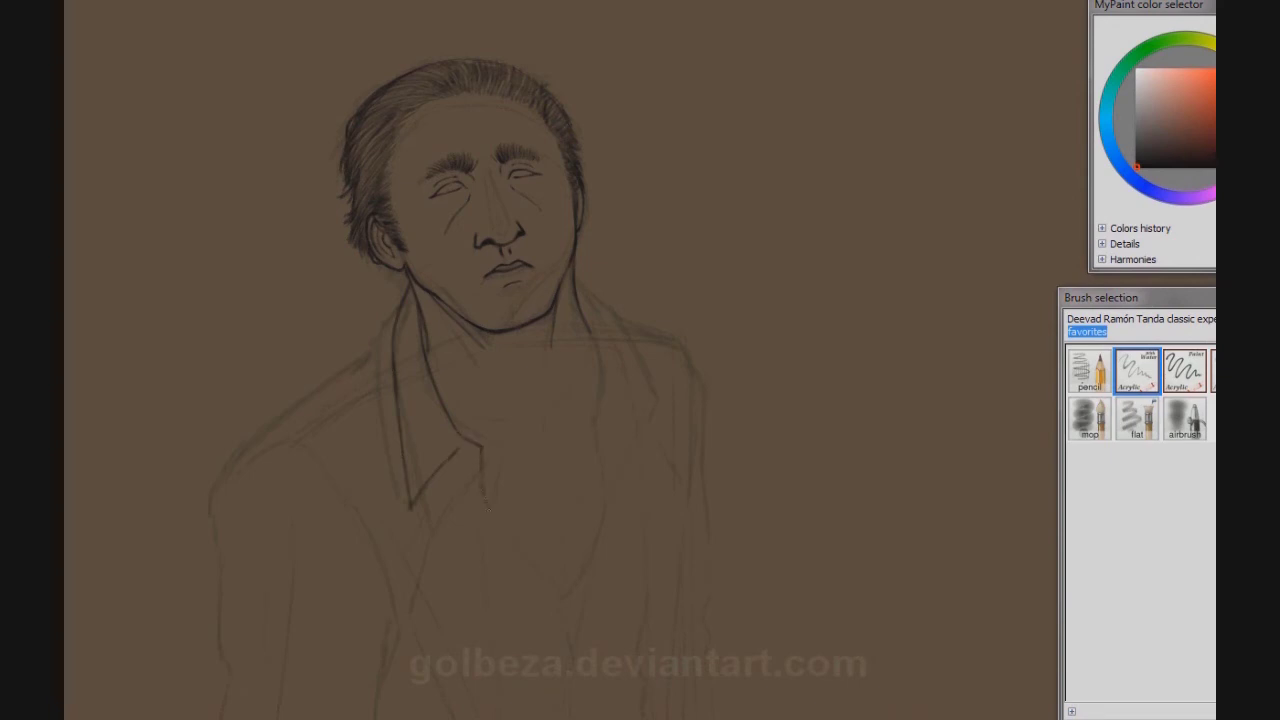
drag(502, 532, 572, 582)
drag(597, 368, 590, 420)
mouse_move(600, 482)
mouse_down()
mouse_move(600, 536)
mouse_move(556, 602)
mouse_up()
Step: Ink the coat's right front edge as one long line from the collar down past the waist
mouse_move(600, 306)
mouse_down()
mouse_move(638, 396)
mouse_move(604, 392)
mouse_move(647, 460)
mouse_up()
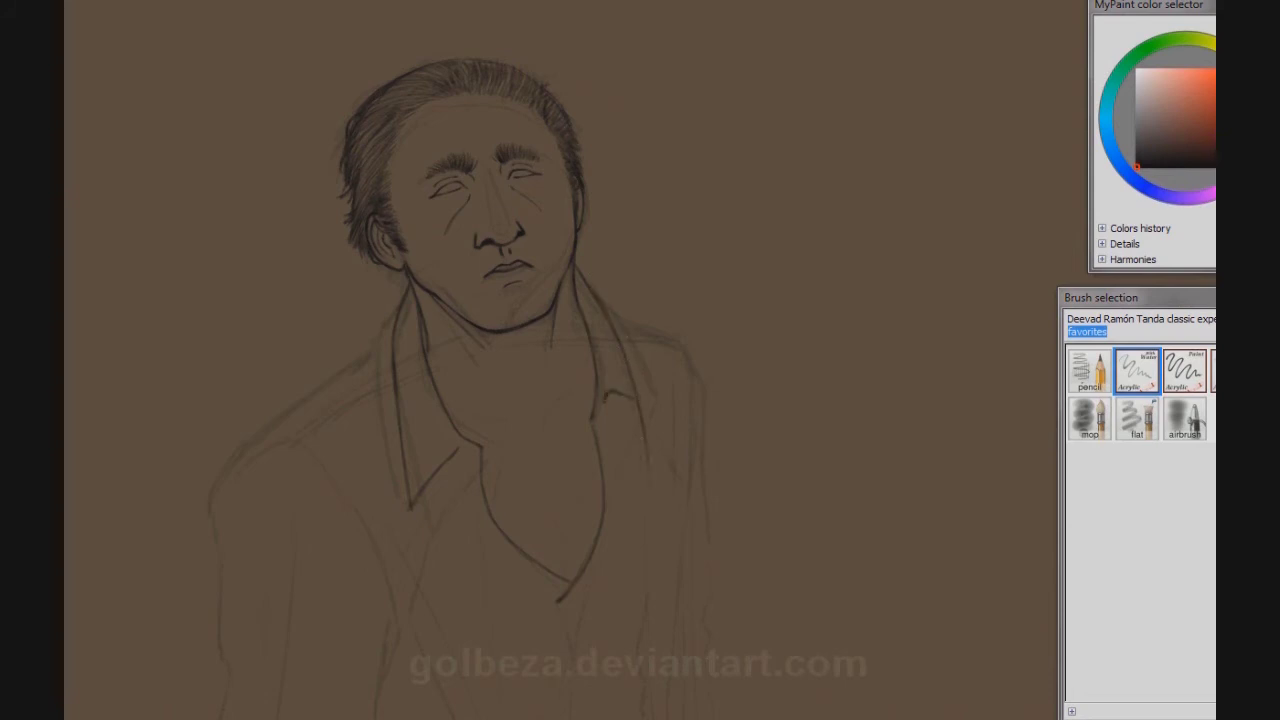
scroll(670, 315, down, 3)
drag(652, 354, 657, 480)
scroll(655, 470, up, 2)
drag(631, 398, 645, 555)
scroll(631, 397, down, 2)
drag(642, 416, 680, 655)
scroll(634, 366, down, 2)
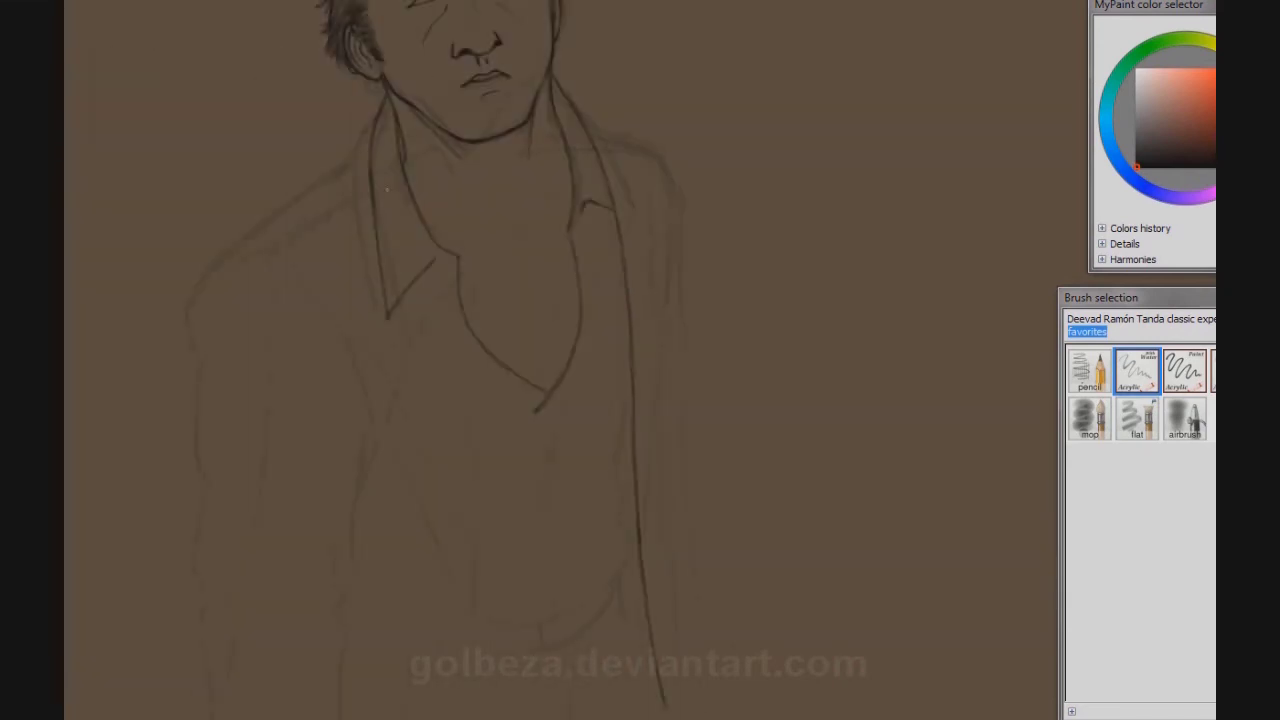
Step: Ink the outer edge of the coat collar on the left and the coat's left front edge down past the waist
drag(480, 300, 625, 450)
drag(533, 235, 500, 295)
drag(521, 416, 513, 450)
drag(500, 360, 512, 416)
drag(498, 298, 502, 346)
mouse_move(640, 400)
mouse_down()
mouse_move(640, 250)
mouse_move(587, 275)
mouse_up()
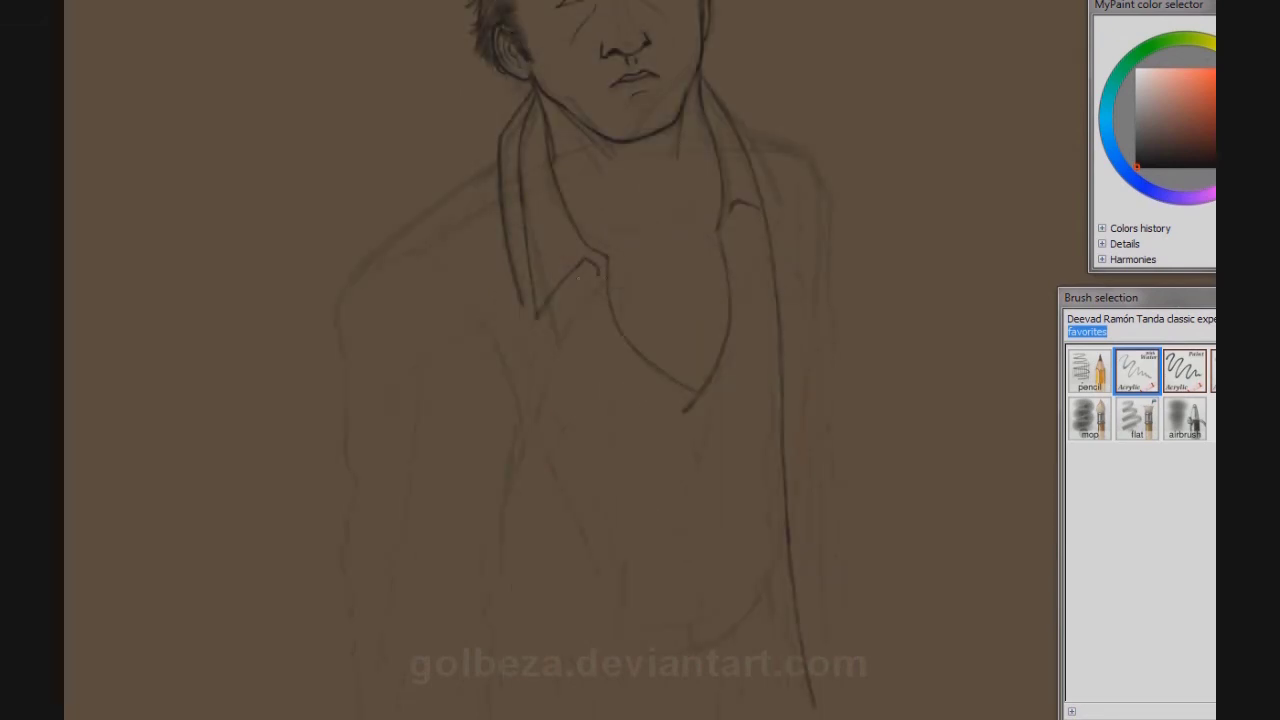
drag(582, 321, 577, 165)
mouse_move(605, 302)
mouse_down()
mouse_move(617, 396)
mouse_move(603, 540)
mouse_move(572, 608)
mouse_up()
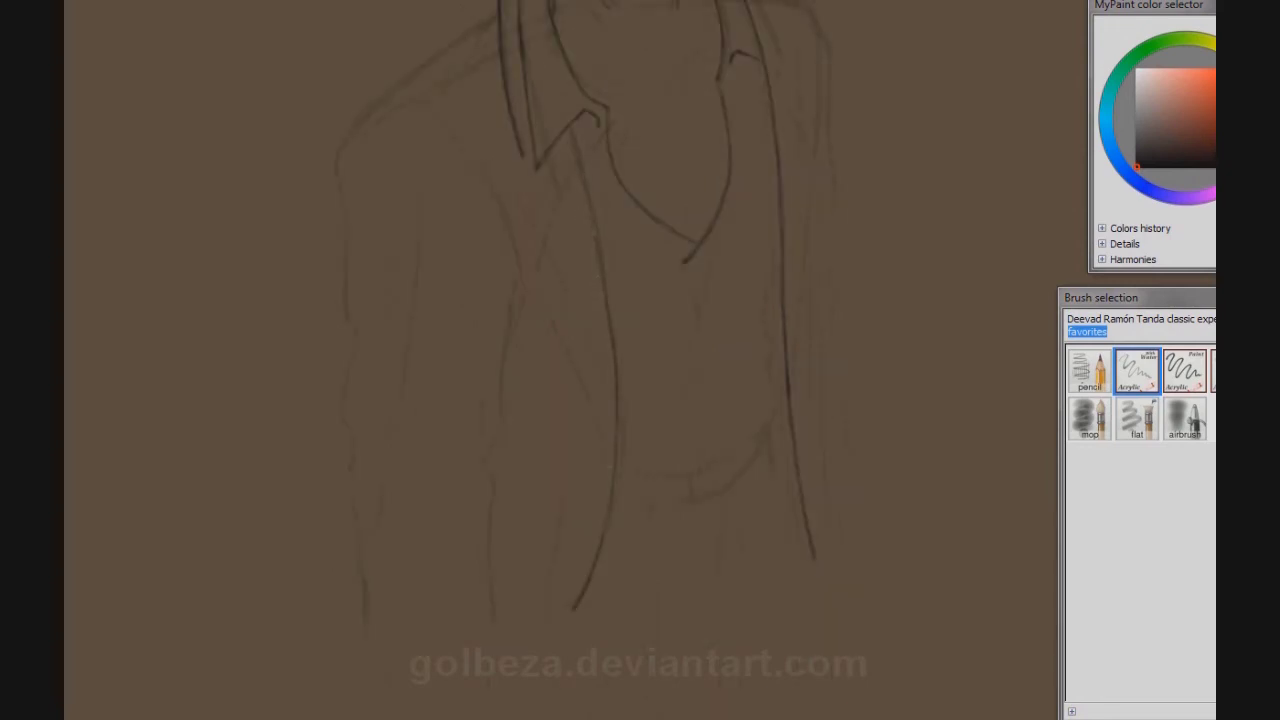
Step: Ink the notched lapels on both sides of the coat
mouse_move(523, 157)
mouse_down()
mouse_move(568, 187)
mouse_move(542, 316)
mouse_up()
drag(606, 462, 540, 266)
drag(540, 266, 397, 413)
mouse_move(582, 110)
mouse_down()
mouse_move(638, 205)
mouse_move(668, 294)
mouse_move(660, 382)
mouse_up()
drag(653, 434, 649, 530)
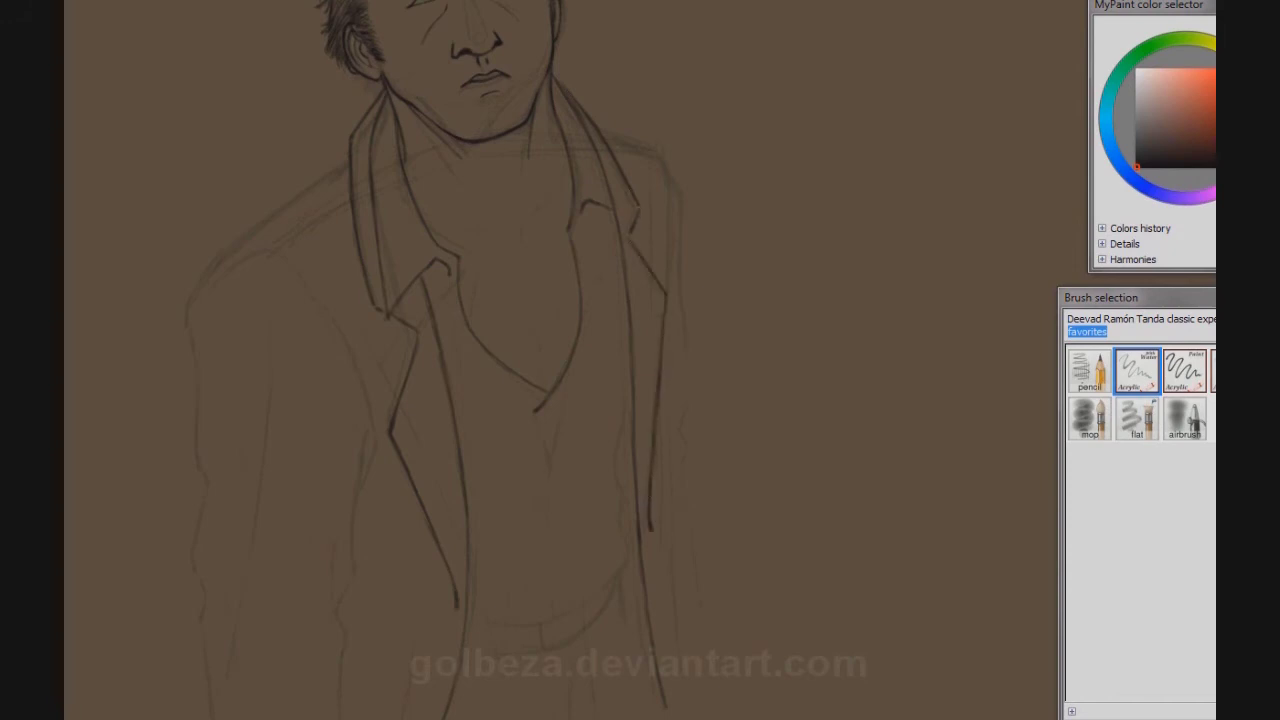
Step: Ink the left shoulder, the armhole seam and both edges of the left sleeve
scroll(661, 160, down, 2)
scroll(631, 183, up, 2)
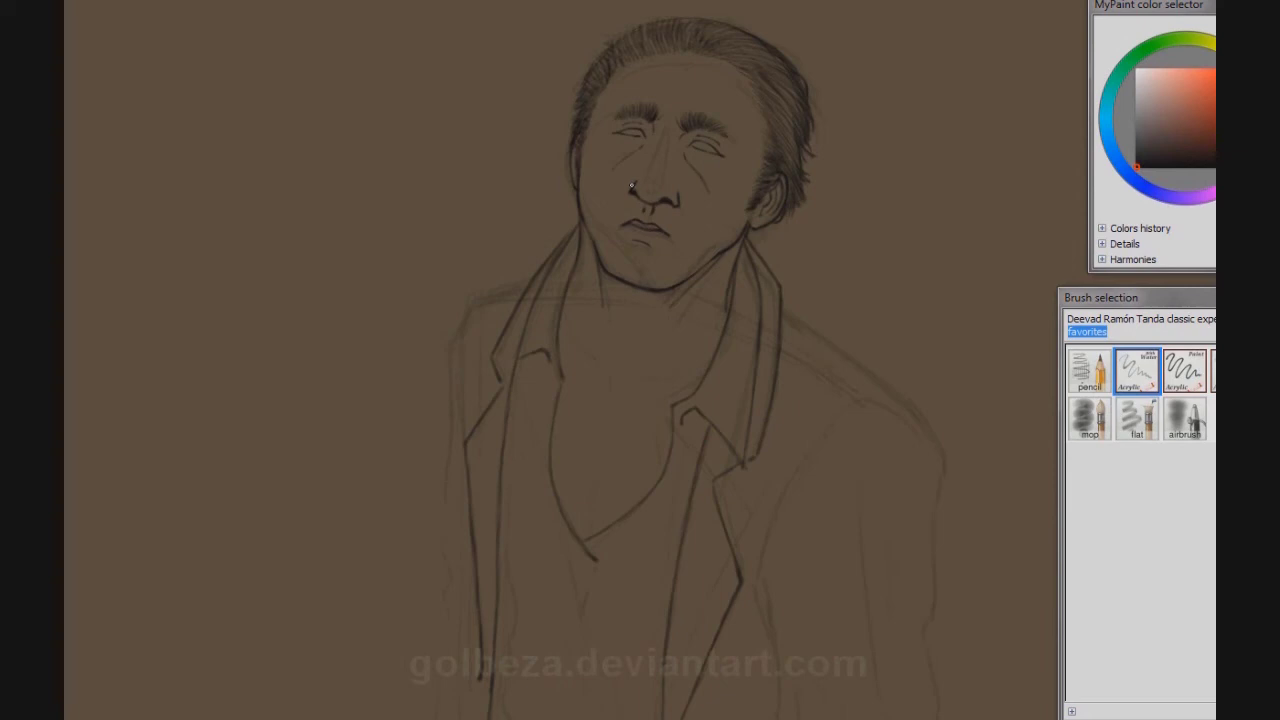
mouse_move(631, 185)
mouse_down()
mouse_move(599, 180)
mouse_move(601, 35)
mouse_up()
mouse_move(492, 152)
mouse_down()
mouse_move(429, 200)
mouse_move(339, 310)
mouse_move(344, 510)
mouse_move(343, 420)
mouse_move(365, 624)
mouse_up()
mouse_move(378, 112)
mouse_down()
mouse_move(430, 110)
mouse_move(490, 198)
mouse_move(520, 270)
mouse_move(506, 368)
mouse_up()
drag(508, 320, 497, 620)
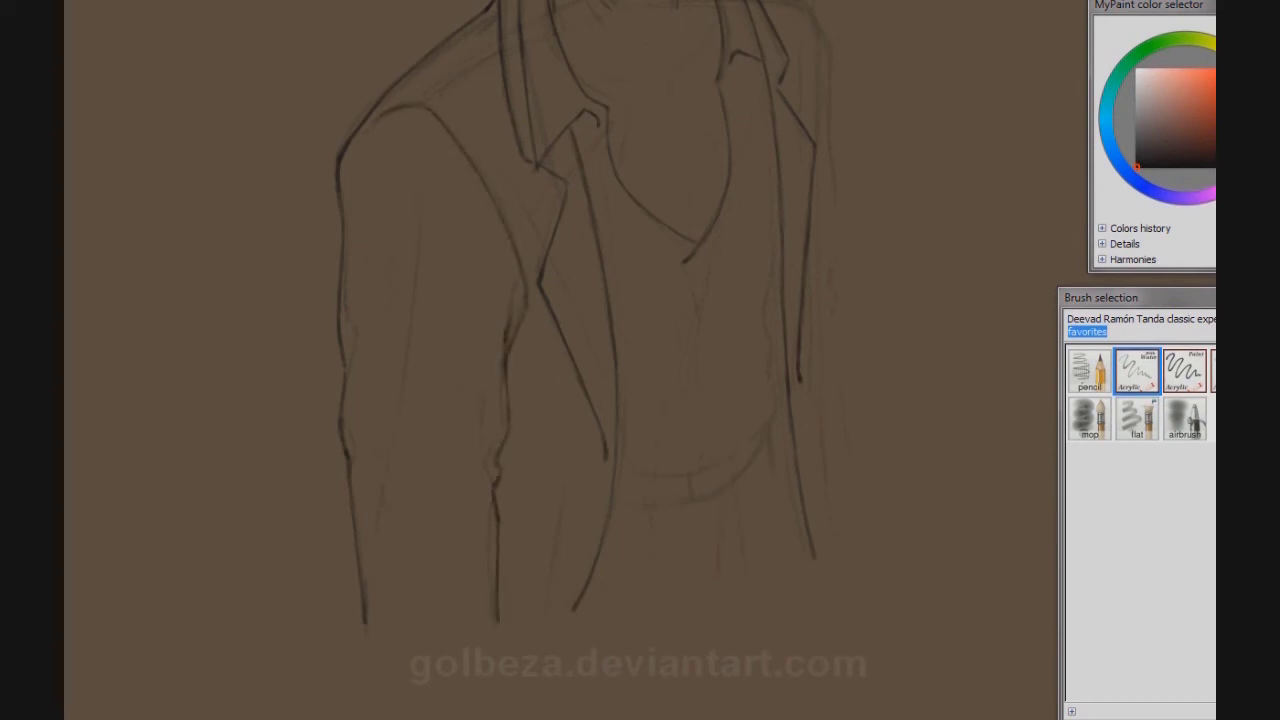
Step: Ink the right shoulder, the right sleeve's edges and the shirt's right side contour
drag(640, 300, 492, 446)
mouse_move(590, 114)
mouse_down()
mouse_move(638, 140)
mouse_move(666, 192)
mouse_move(670, 432)
mouse_up()
drag(600, 450, 600, 302)
drag(666, 276, 678, 474)
drag(600, 302, 600, 450)
drag(662, 160, 682, 210)
drag(674, 278, 684, 464)
drag(600, 450, 600, 302)
drag(680, 344, 686, 376)
mouse_move(698, 456)
mouse_down()
mouse_move(680, 208)
mouse_move(680, 264)
mouse_up()
drag(678, 190, 680, 268)
drag(682, 72, 682, 96)
drag(672, 456, 684, 516)
Step: Ink the belt's upper and lower edges, the shirt's front opening and two buttons
mouse_move(630, 188)
mouse_down()
mouse_move(618, 426)
mouse_move(556, 476)
mouse_move(468, 476)
mouse_up()
drag(537, 265, 560, 470)
drag(567, 380, 566, 381)
mouse_move(620, 424)
mouse_down()
mouse_move(568, 488)
mouse_move(470, 492)
mouse_move(565, 495)
mouse_move(616, 444)
mouse_up()
key(r)
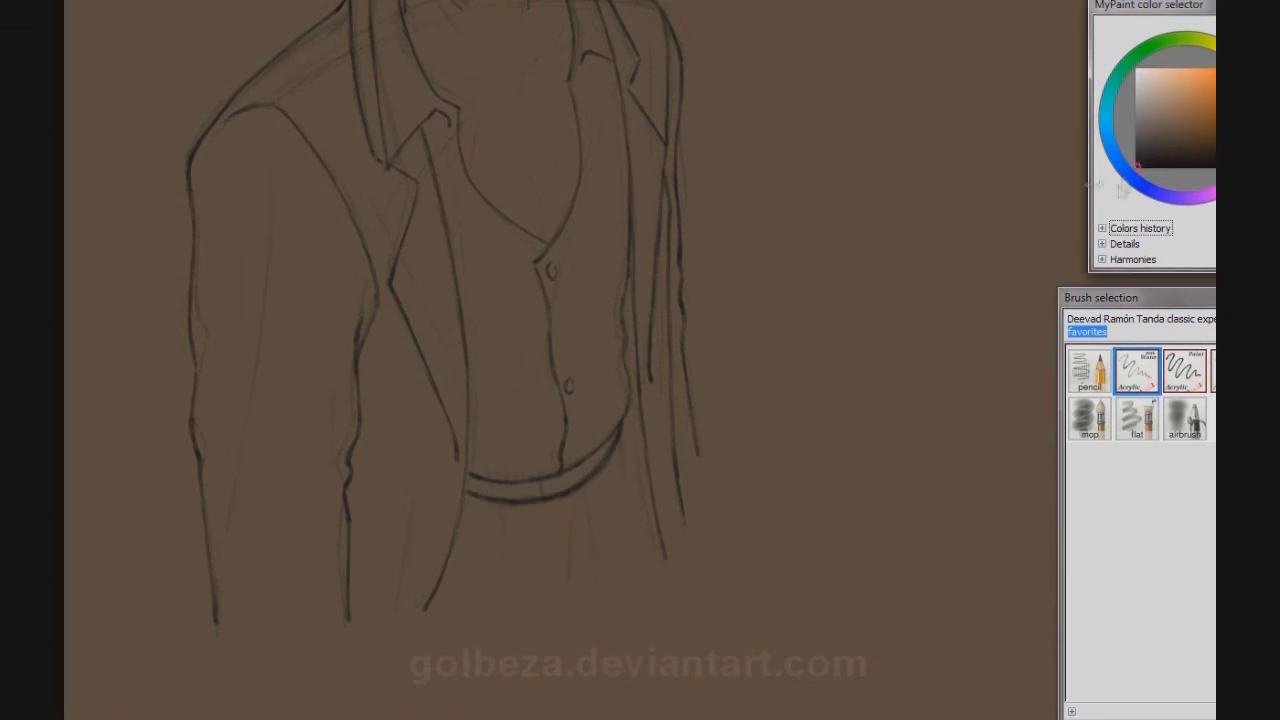
Step: Ink the belt buckle and the belt loops
mouse_move(541, 479)
mouse_down()
mouse_move(573, 489)
mouse_move(545, 489)
mouse_move(602, 456)
mouse_up()
drag(614, 433, 611, 444)
mouse_move(480, 478)
mouse_down()
mouse_move(480, 496)
mouse_move(499, 497)
mouse_up()
key(ctrl+z)
key(ctrl+z)
key(minus)
key(plus)
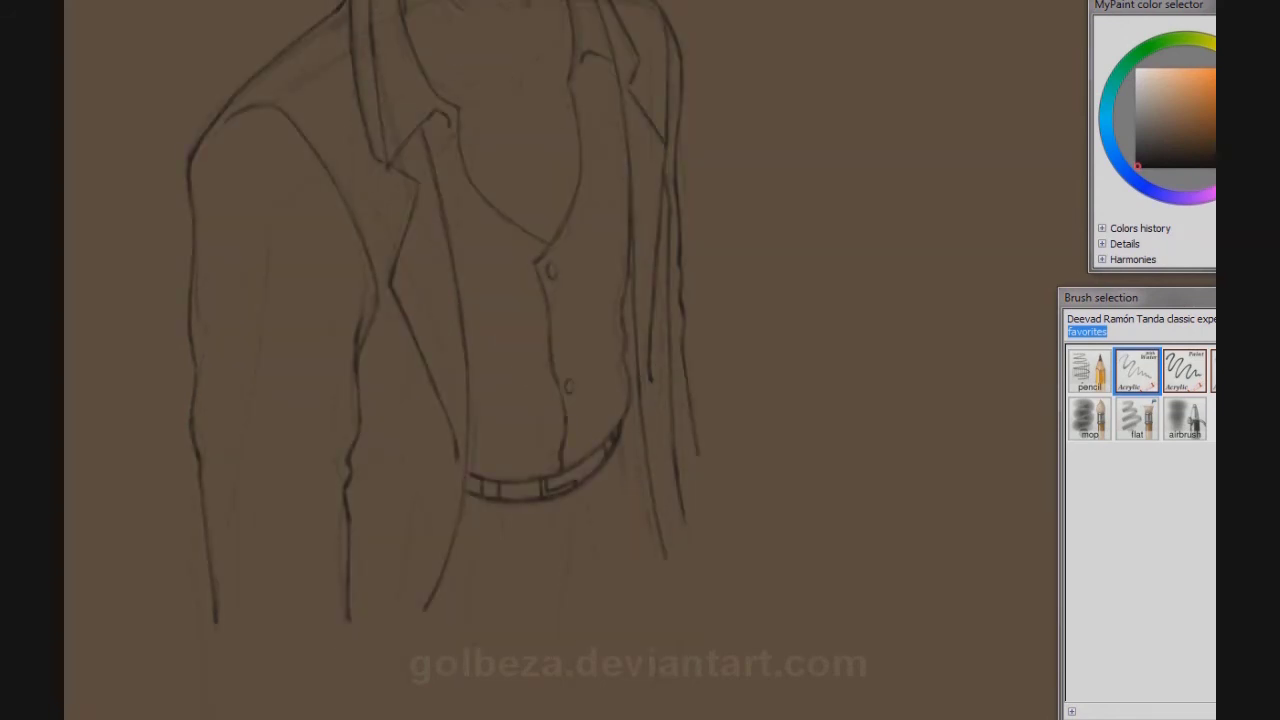
Step: Try inking the trouser fly lines and the short creases around them below the belt
drag(574, 510, 576, 578)
drag(591, 547, 584, 581)
drag(547, 545, 554, 576)
key(ctrl+z)
mouse_move(572, 518)
mouse_down()
mouse_move(569, 572)
mouse_move(550, 566)
mouse_up()
key(ctrl+z)
drag(536, 575, 506, 556)
key(ctrl+z)
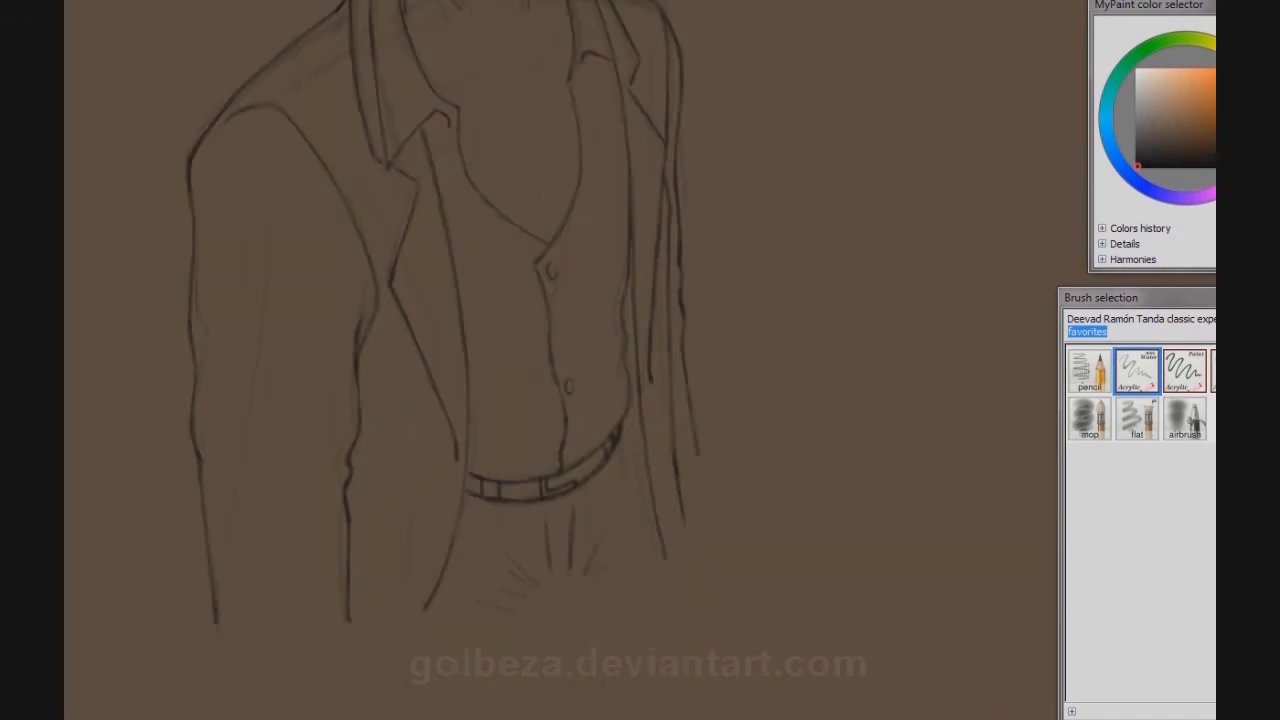
Step: Try inking the trousers' right outer edge and pocket line below the belt
drag(624, 432, 646, 576)
key(ctrl+z)
drag(632, 520, 641, 584)
drag(630, 466, 612, 508)
key(ctrl+z)
key(ctrl+z)
mouse_move(627, 448)
mouse_down()
mouse_move(646, 584)
mouse_move(628, 488)
mouse_up()
key(ctrl+z)
key(ctrl+z)
key(ctrl+z)
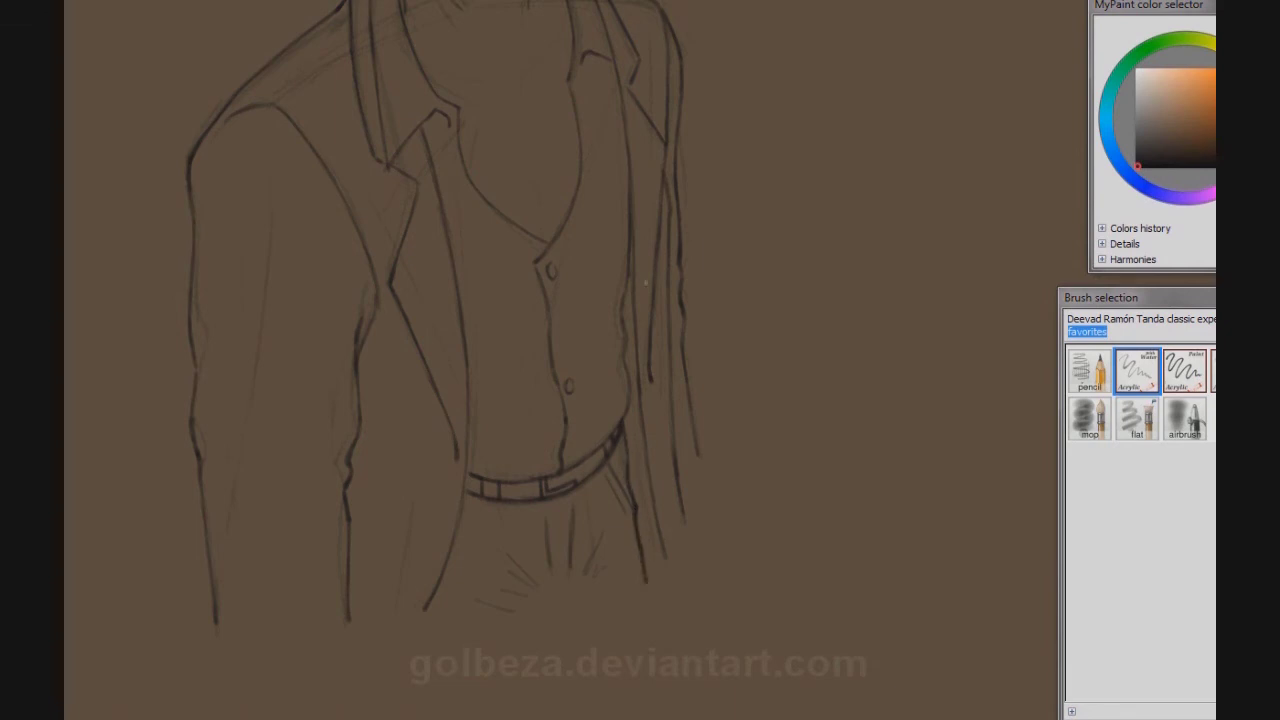
Step: Try thickening the shirt's right side contour above the belt
scroll(645, 284, up, 3)
key(ctrl+z)
drag(624, 352, 628, 454)
key(ctrl+z)
mouse_move(632, 384)
mouse_down()
mouse_move(618, 496)
mouse_move(630, 570)
mouse_up()
key(ctrl+z)
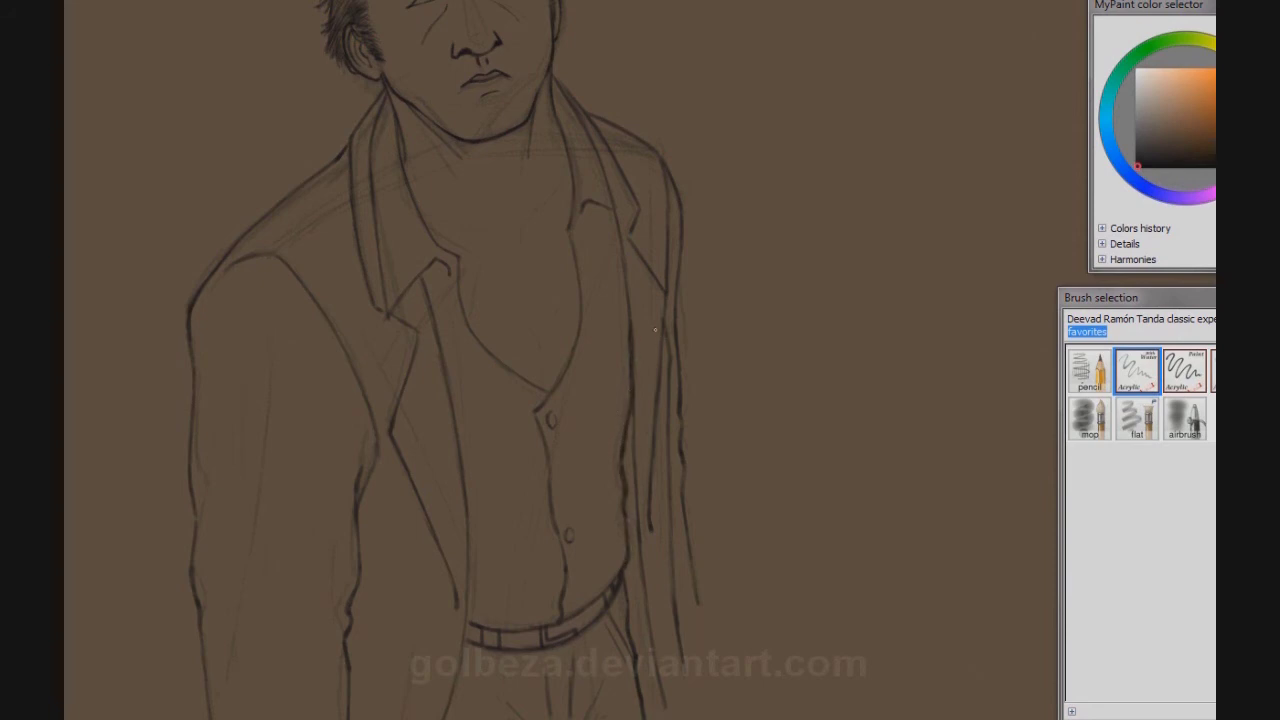
Step: Redraw the trouser fly below the buckle with a closed lower end and short creases on both sides
scroll(655, 330, down, 2)
scroll(655, 330, up, 2)
scroll(655, 330, down, 3)
mouse_move(626, 434)
mouse_down()
mouse_move(620, 482)
mouse_move(644, 582)
mouse_up()
mouse_move(572, 512)
mouse_down()
mouse_move(550, 566)
mouse_move(590, 573)
mouse_up()
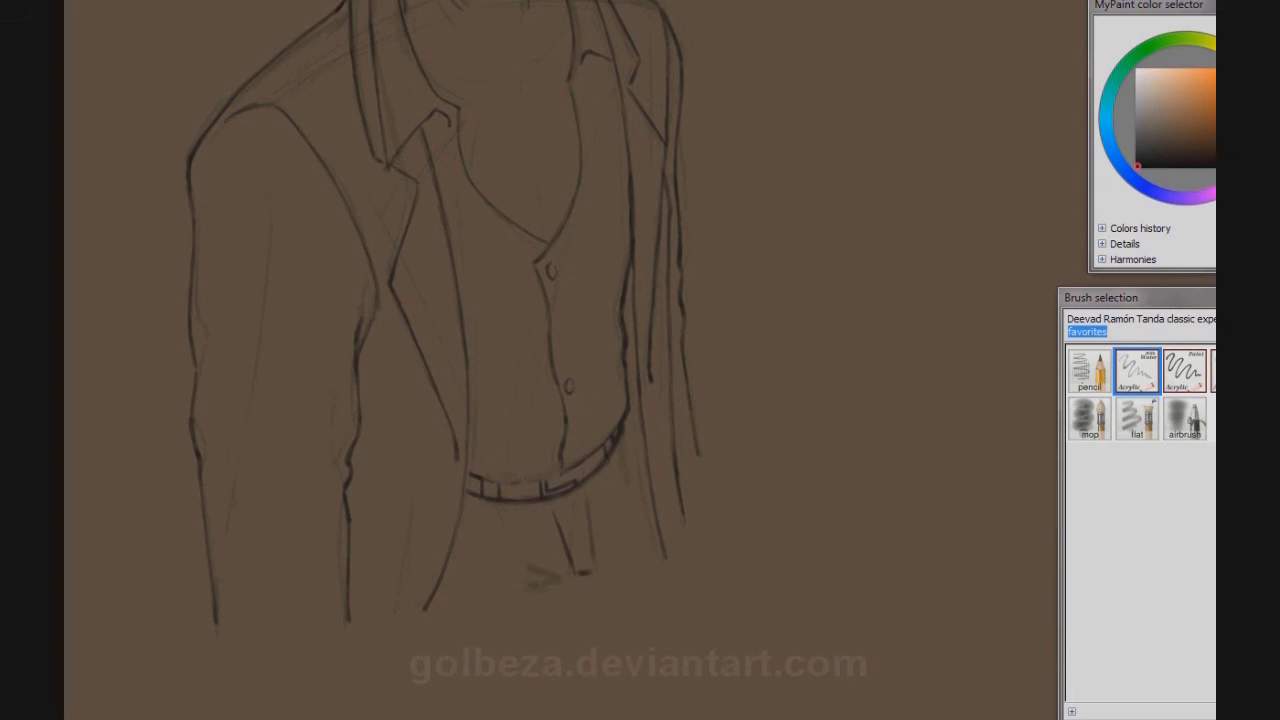
drag(572, 516, 560, 560)
drag(560, 560, 540, 584)
mouse_move(576, 512)
mouse_down()
mouse_move(558, 570)
mouse_move(546, 550)
mouse_move(600, 578)
mouse_up()
drag(604, 572, 620, 583)
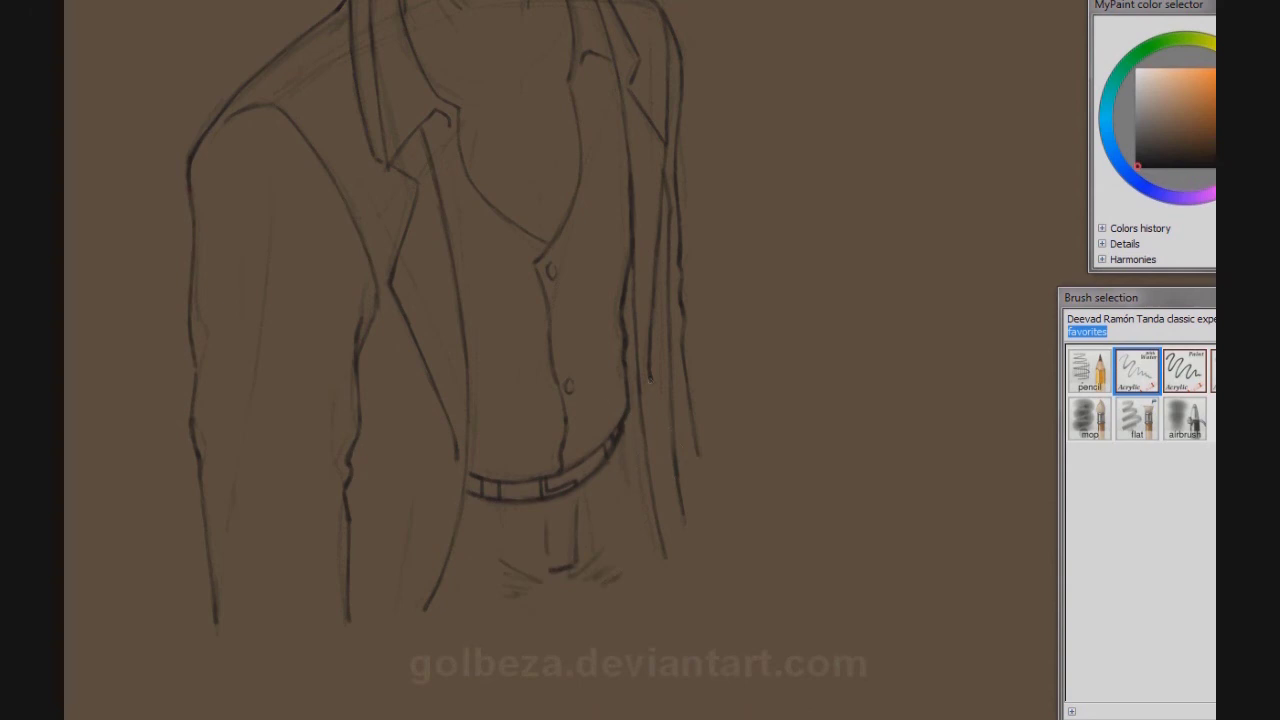
Step: Thicken the shirt's right side contour and ink the trousers' right outer edge below the belt
scroll(443, 360, up, 3)
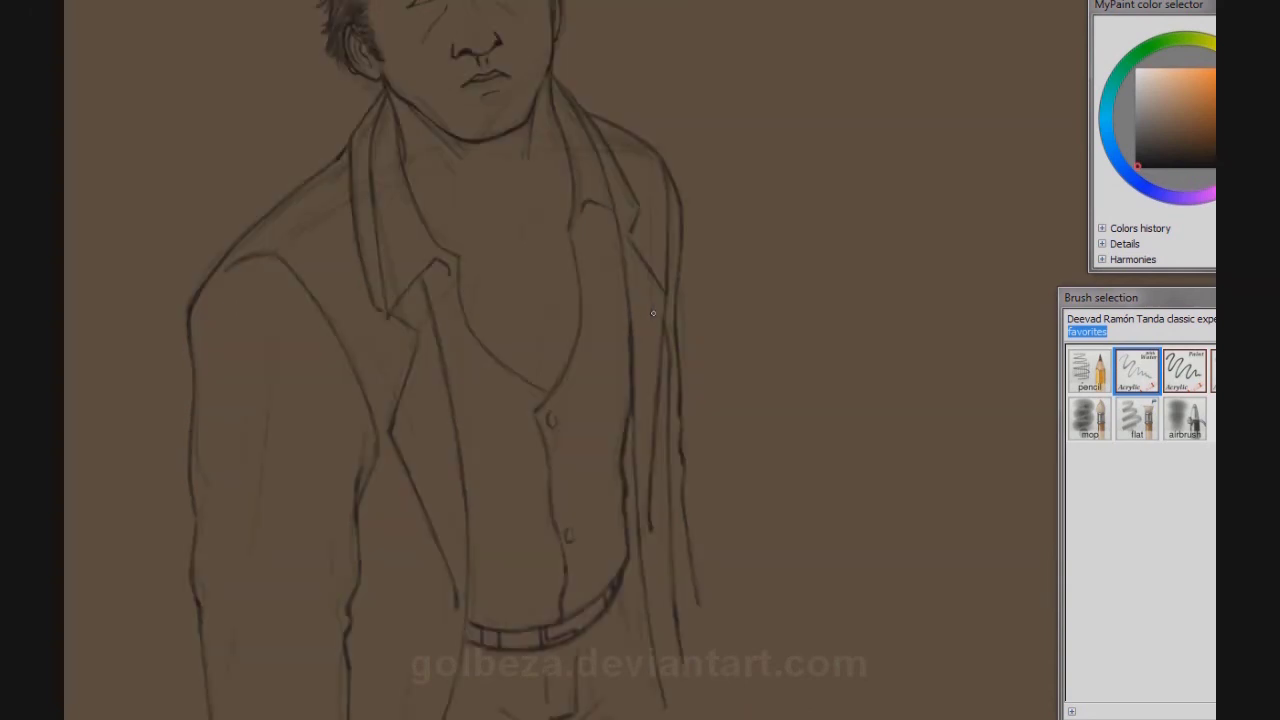
drag(624, 510, 620, 392)
drag(630, 562, 626, 410)
drag(624, 466, 632, 544)
scroll(443, 360, down, 3)
mouse_move(625, 412)
mouse_down()
mouse_move(642, 564)
mouse_move(632, 452)
mouse_up()
scroll(649, 339, down, 2)
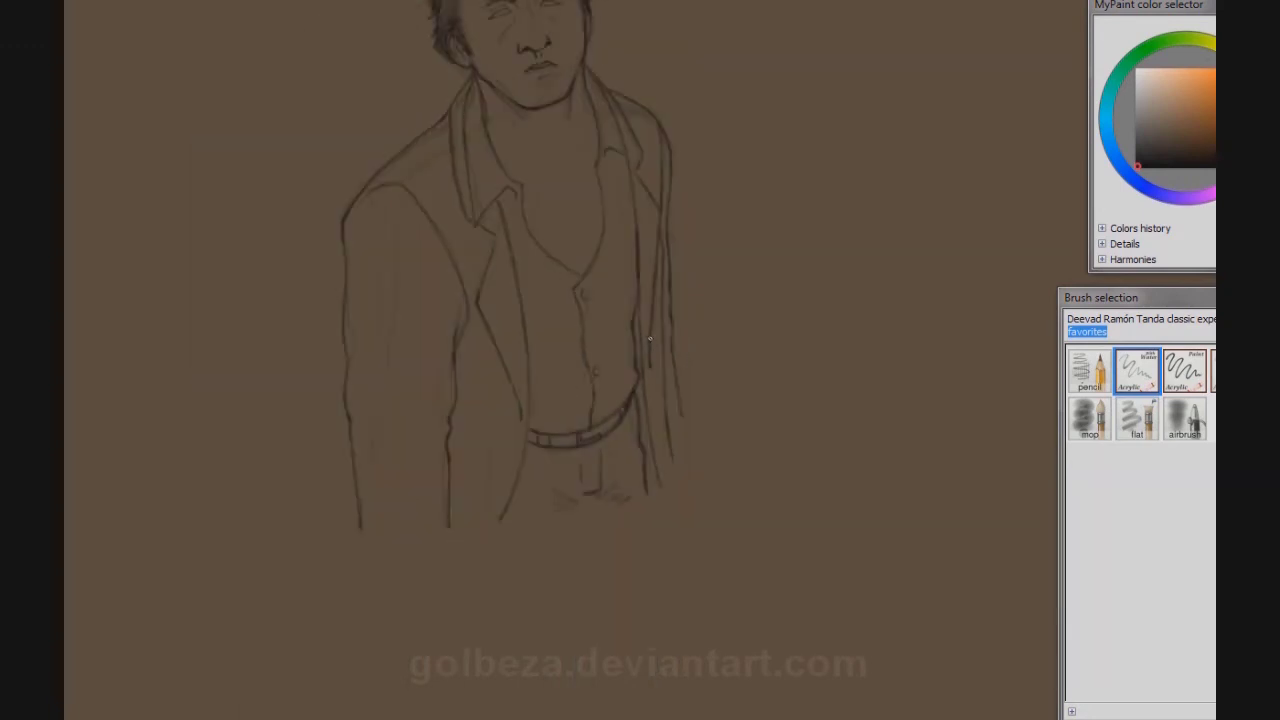
Step: Ink dark irises in both eyes and darken the upper eyelid lines
scroll(647, 341, up, 6)
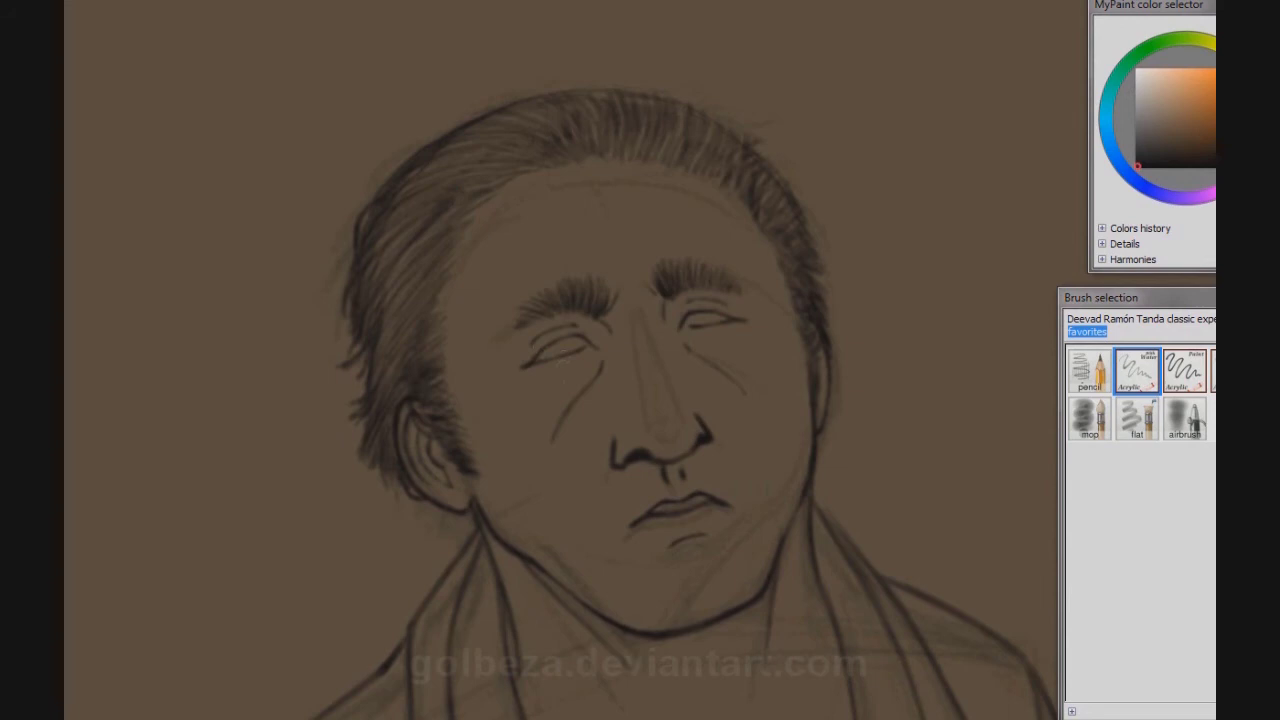
drag(553, 344, 573, 337)
drag(689, 320, 714, 317)
drag(522, 366, 583, 333)
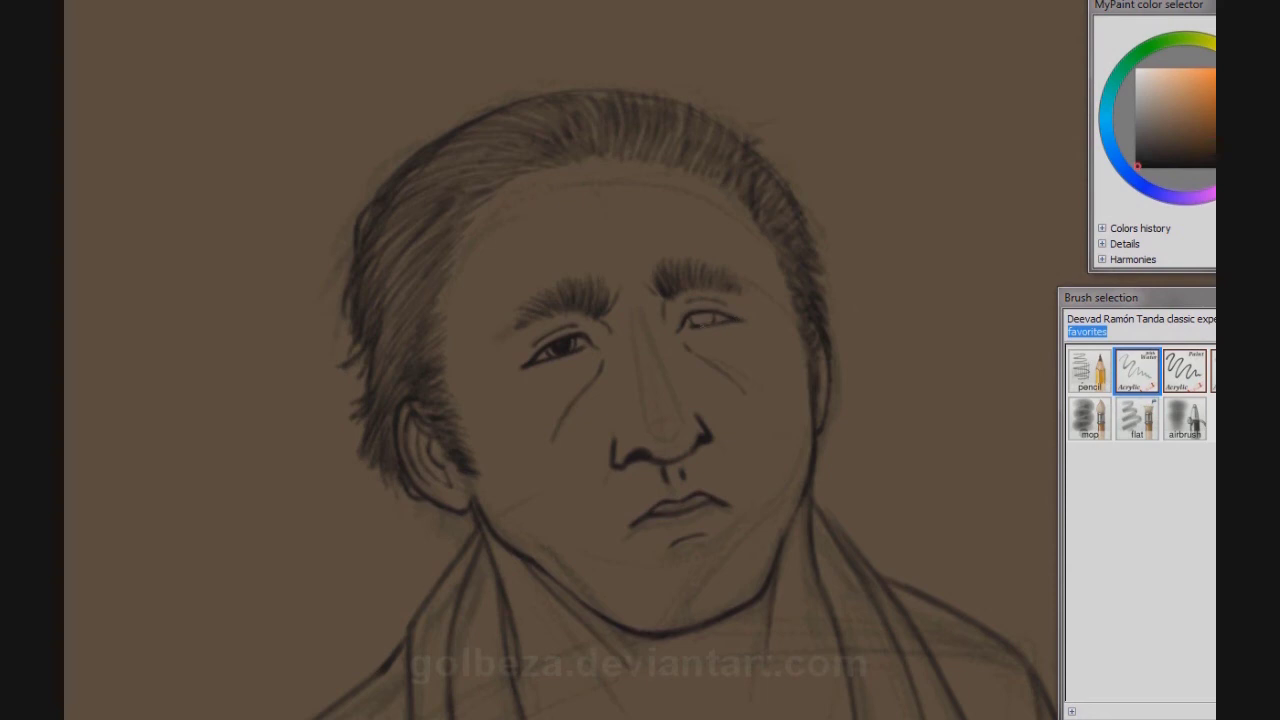
drag(690, 326, 710, 315)
drag(690, 300, 705, 309)
Step: Redraw the chin and the right side of the jawline with a cleaner contour
scroll(600, 360, down, 3)
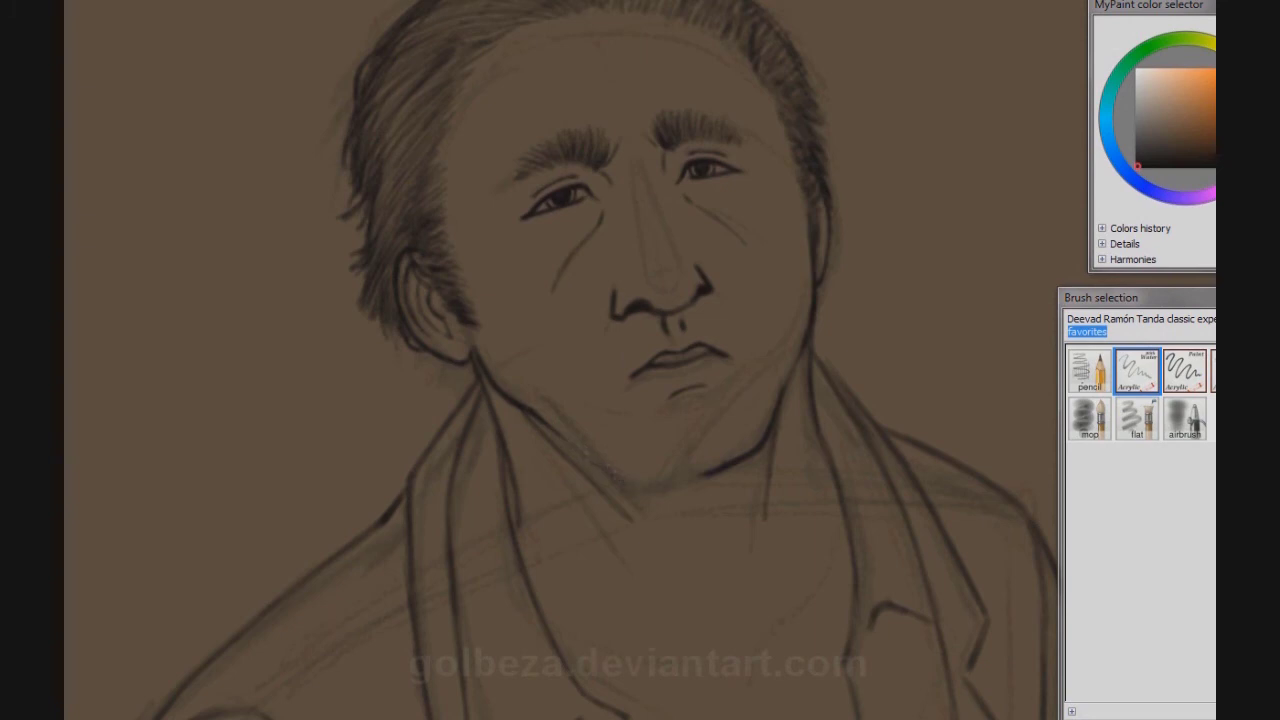
mouse_move(570, 445)
mouse_down()
mouse_move(660, 486)
mouse_move(776, 434)
mouse_up()
drag(800, 342, 774, 414)
drag(812, 294, 798, 350)
key(ctrl+z)
key(ctrl+z)
Step: Rework the contour beside the right ear and re-ink the collar lines where they meet the jaw
drag(808, 186, 802, 240)
mouse_move(812, 196)
mouse_down()
mouse_move(802, 280)
mouse_move(813, 316)
mouse_up()
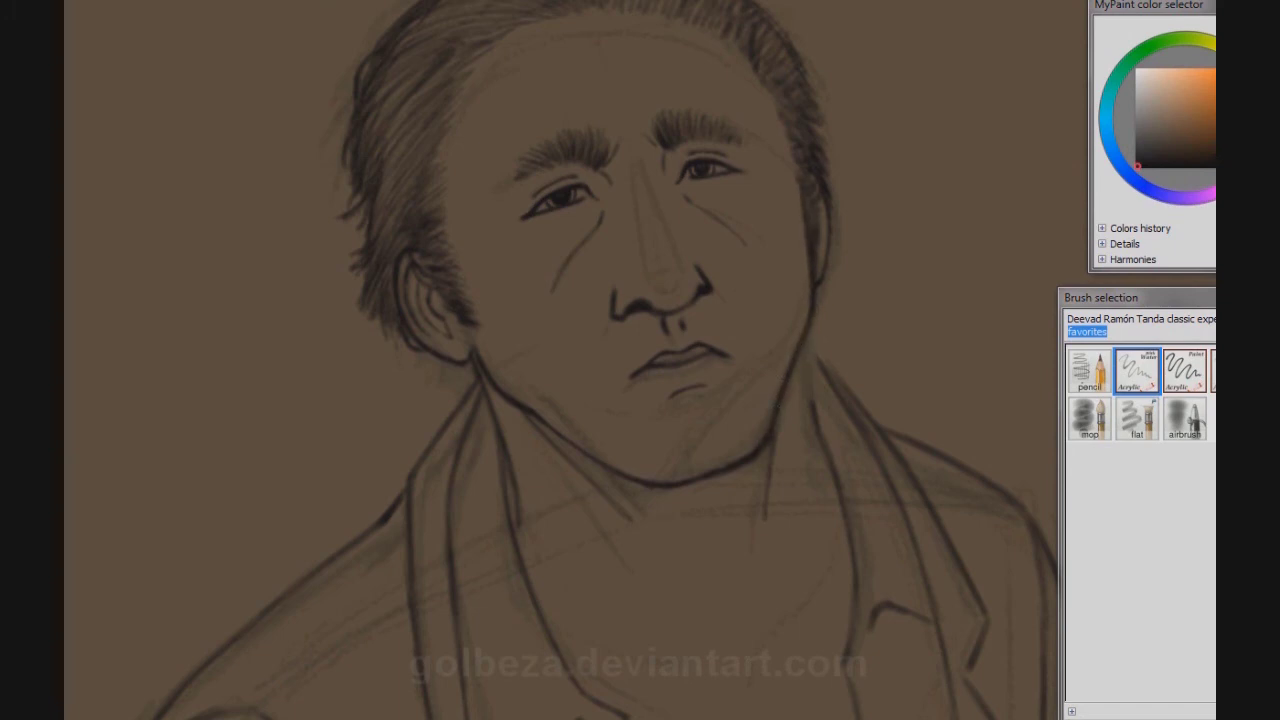
drag(784, 378, 778, 414)
mouse_move(810, 332)
mouse_down()
mouse_move(814, 424)
mouse_move(810, 378)
mouse_move(842, 382)
mouse_up()
Step: Thicken the underside of the nose and the nostril lines
scroll(792, 193, up, 3)
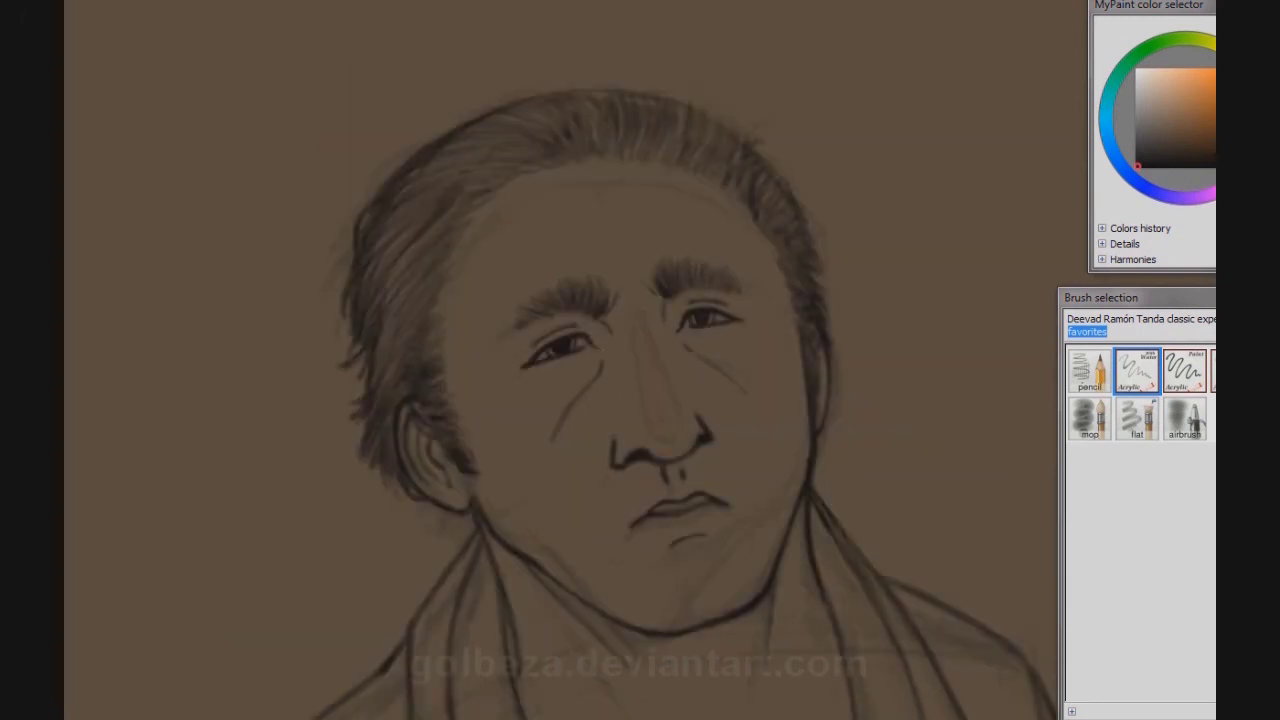
mouse_move(616, 458)
mouse_down()
mouse_move(622, 468)
mouse_move(640, 452)
mouse_move(692, 454)
mouse_move(698, 436)
mouse_up()
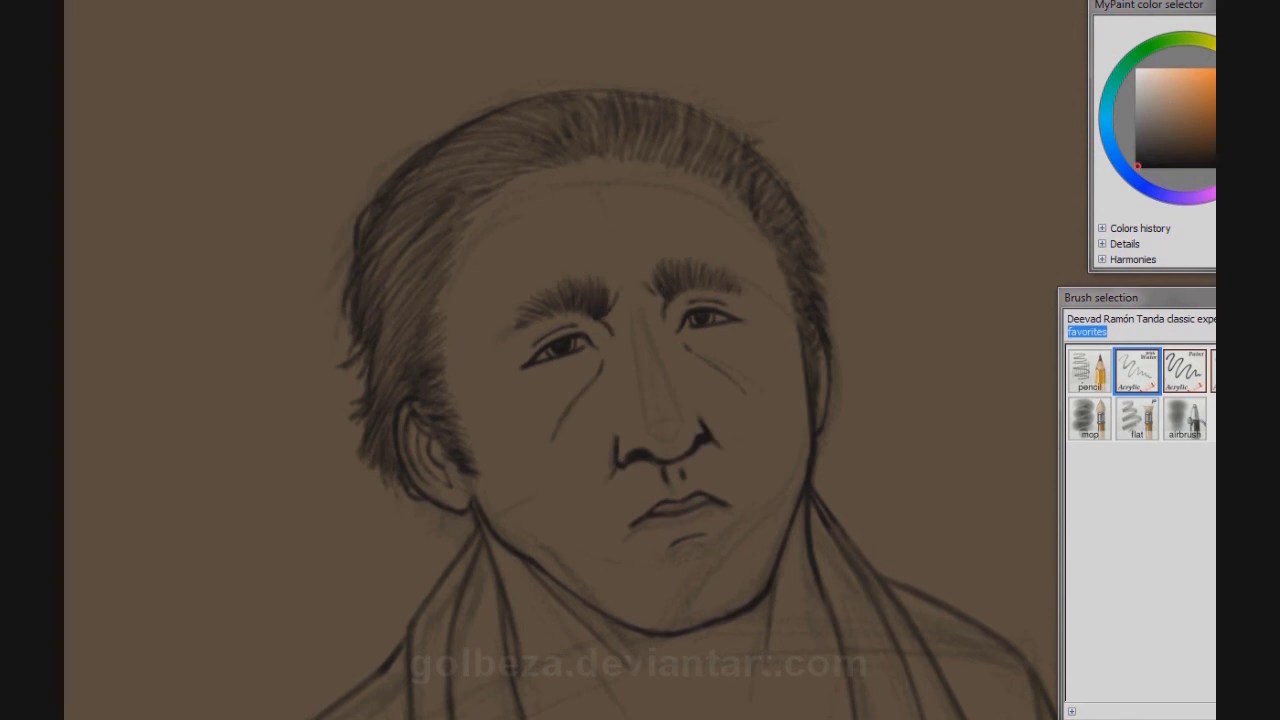
Step: Fill the left side of the hair and the front hairline with darker strands and strengthen the outline over the crown
scroll(690, 278, down, 2)
scroll(690, 278, up, 2)
drag(456, 368, 430, 394)
drag(448, 336, 426, 364)
drag(456, 282, 426, 312)
drag(514, 180, 550, 168)
drag(584, 122, 570, 146)
mouse_move(552, 114)
mouse_down()
mouse_move(496, 128)
mouse_move(500, 152)
mouse_move(422, 174)
mouse_move(384, 288)
mouse_up()
Step: Ink dark, ragged hair tips along the back of the head and around the left ear
drag(380, 362, 374, 382)
drag(432, 252, 412, 268)
drag(364, 434, 382, 468)
drag(380, 458, 420, 500)
mouse_move(394, 432)
mouse_down()
mouse_move(386, 468)
mouse_move(382, 446)
mouse_up()
drag(364, 434, 374, 458)
mouse_move(358, 376)
mouse_down()
mouse_move(352, 390)
mouse_move(352, 366)
mouse_up()
drag(354, 340, 344, 356)
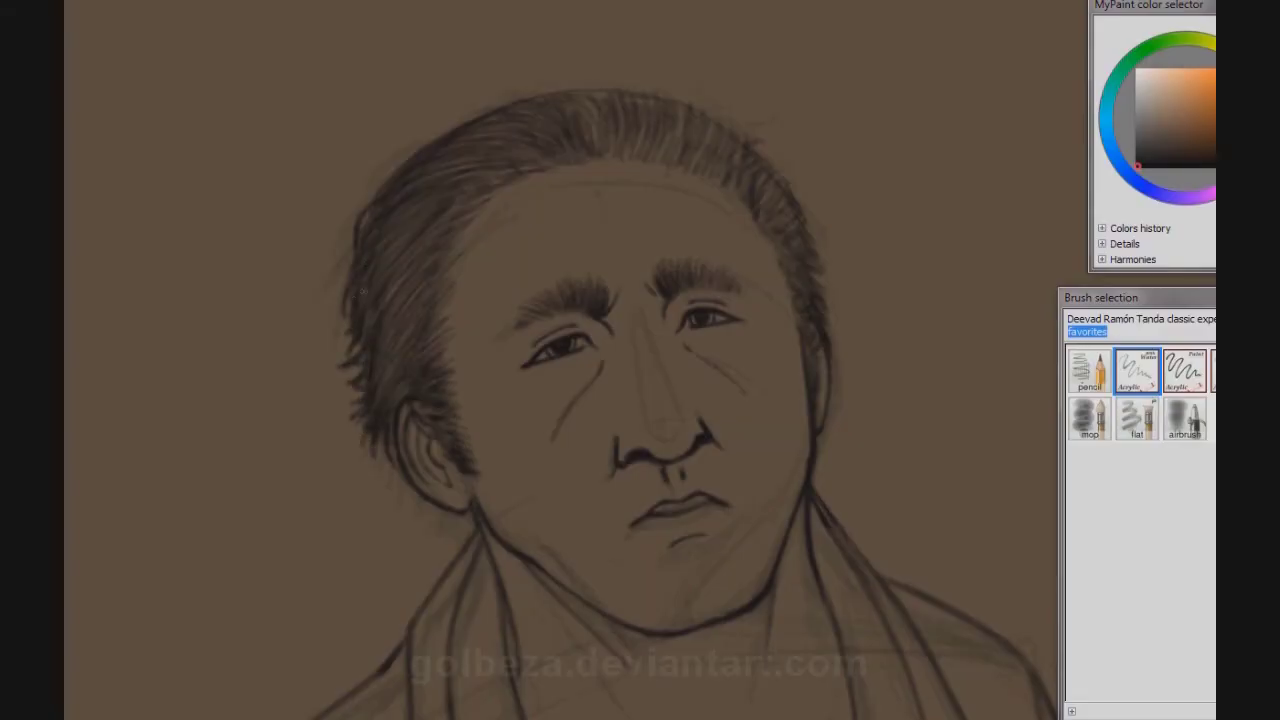
Step: Add dark strands to the hair at the right temple and across the top of the head
drag(509, 187, 359, 187)
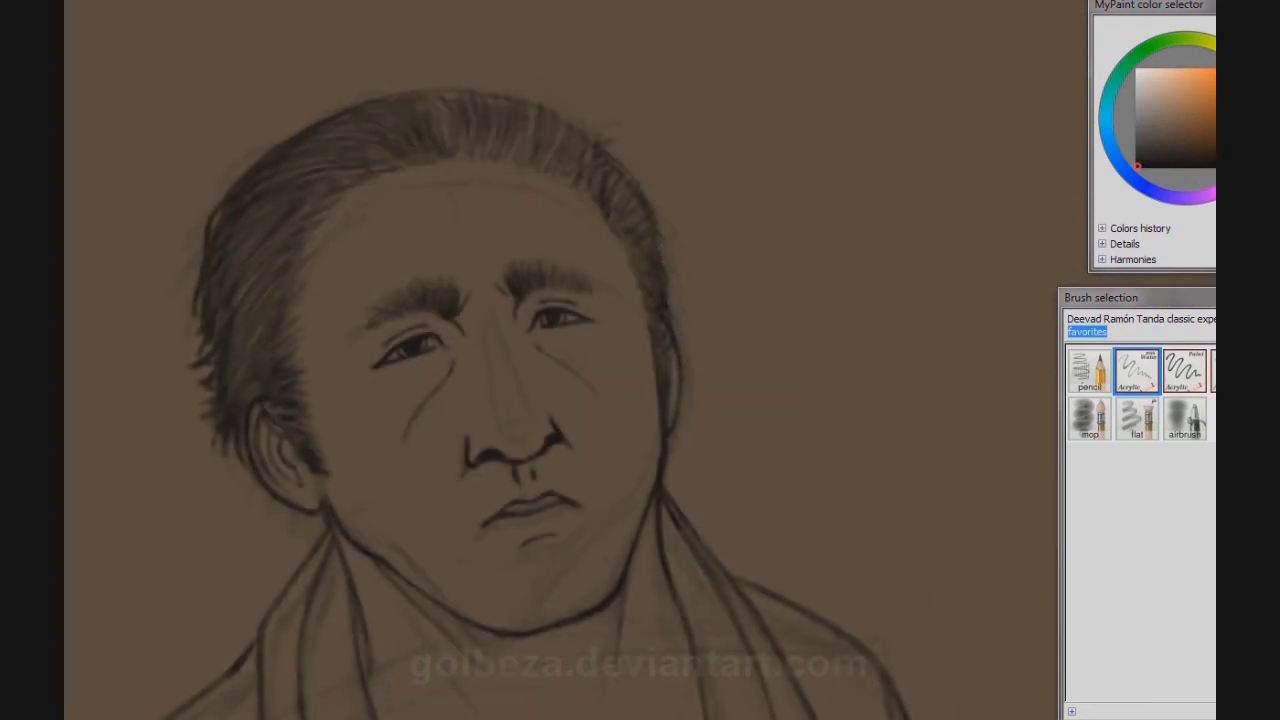
drag(640, 266, 618, 238)
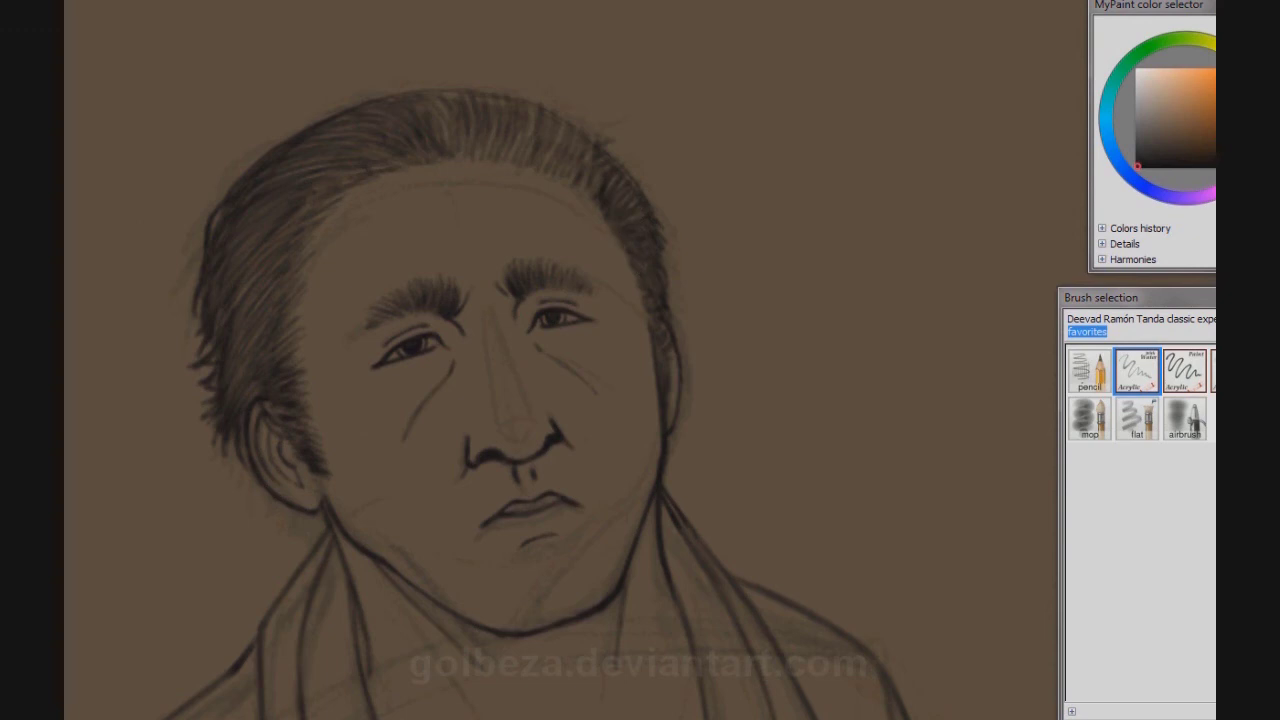
drag(442, 144, 454, 98)
drag(514, 152, 525, 121)
drag(549, 158, 561, 127)
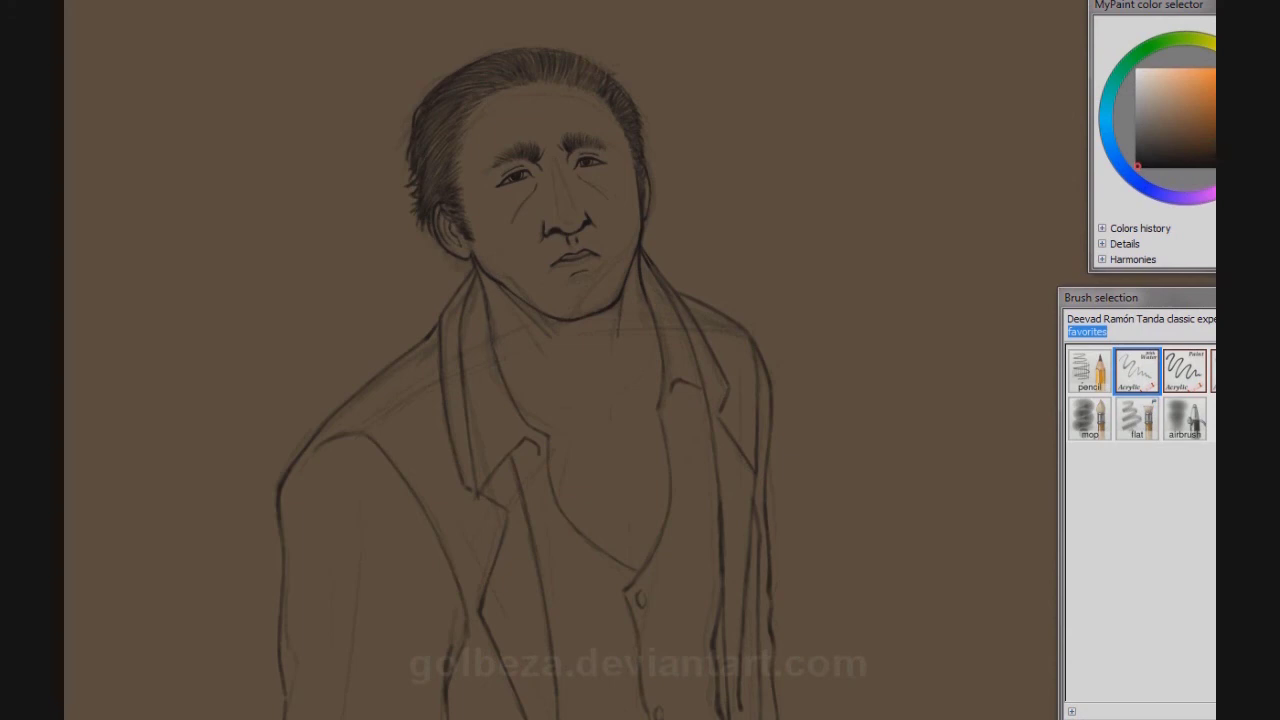
Step: Ink the collarbones, the crease in the middle of the chest and short contour lines on the neck
drag(489, 322, 502, 372)
drag(632, 508, 637, 530)
mouse_move(512, 393)
mouse_down()
mouse_move(580, 420)
mouse_move(630, 396)
mouse_move(662, 350)
mouse_up()
key(ctrl+z)
drag(486, 290, 495, 338)
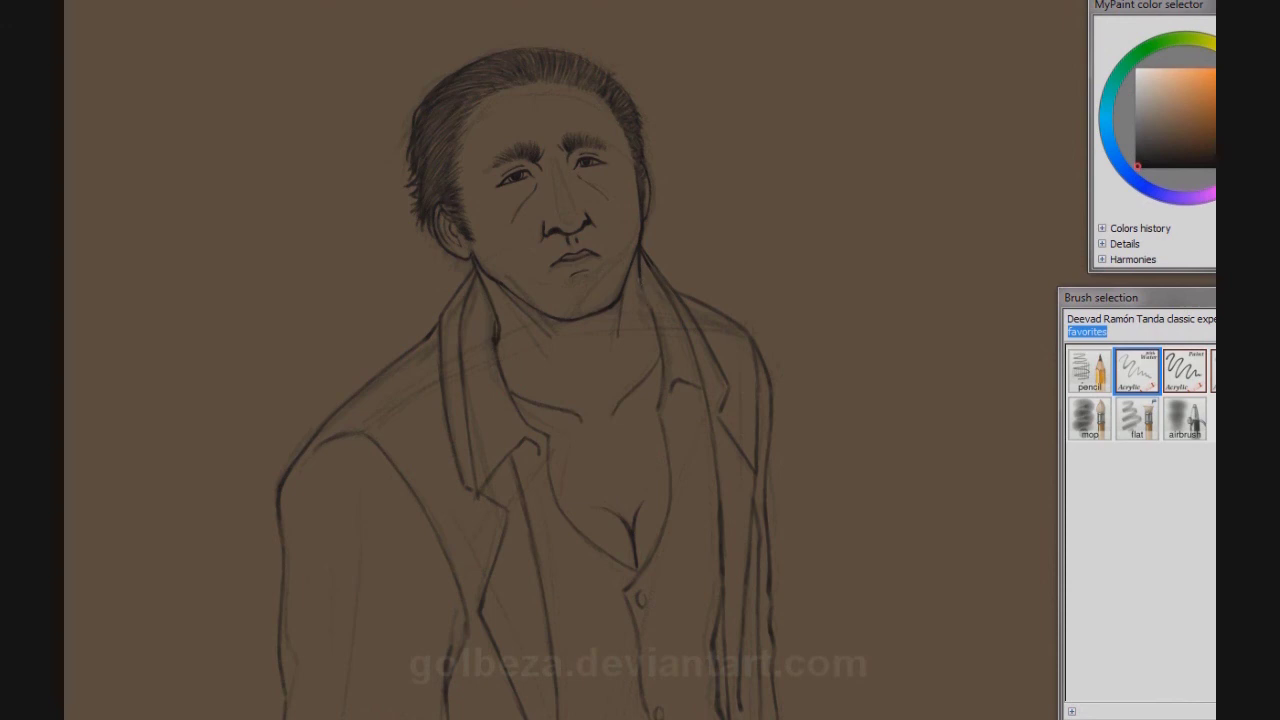
key(ctrl+z)
key(ctrl+z)
drag(494, 312, 495, 334)
key(ctrl+z)
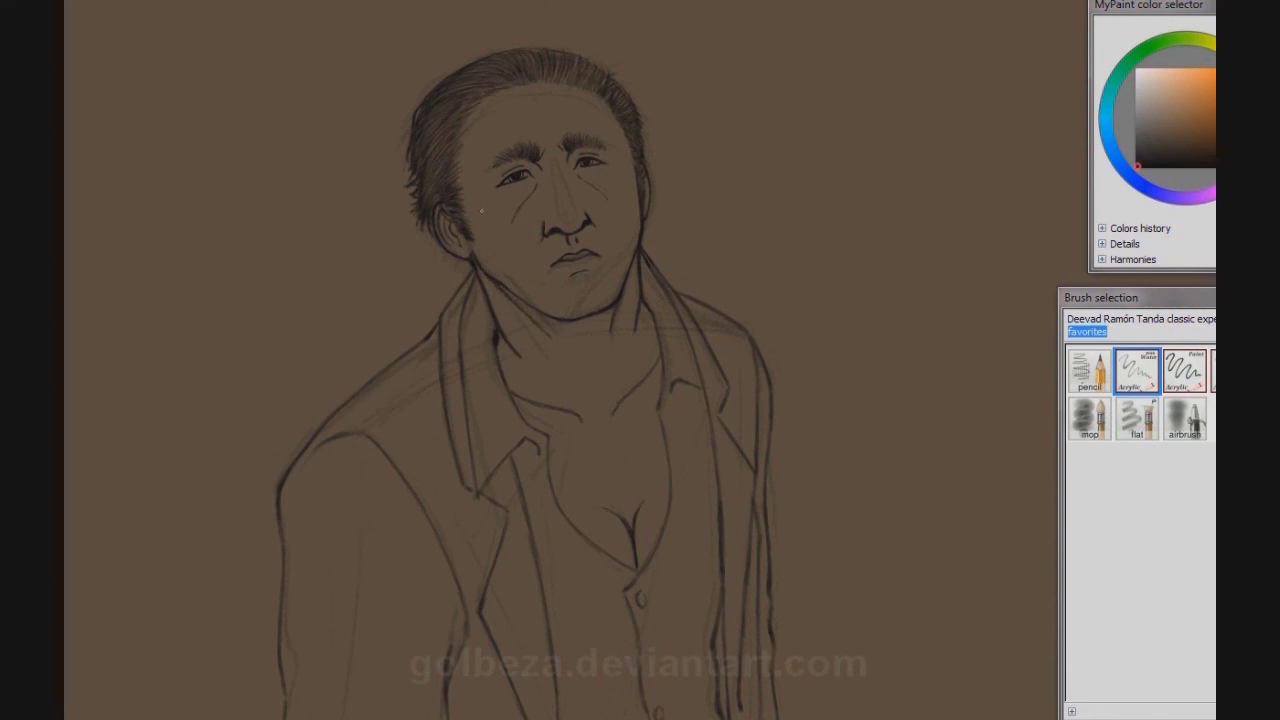
Step: Touch up the contour under the chin and add faint wrinkle lines to the forehead
scroll(482, 211, up, 2)
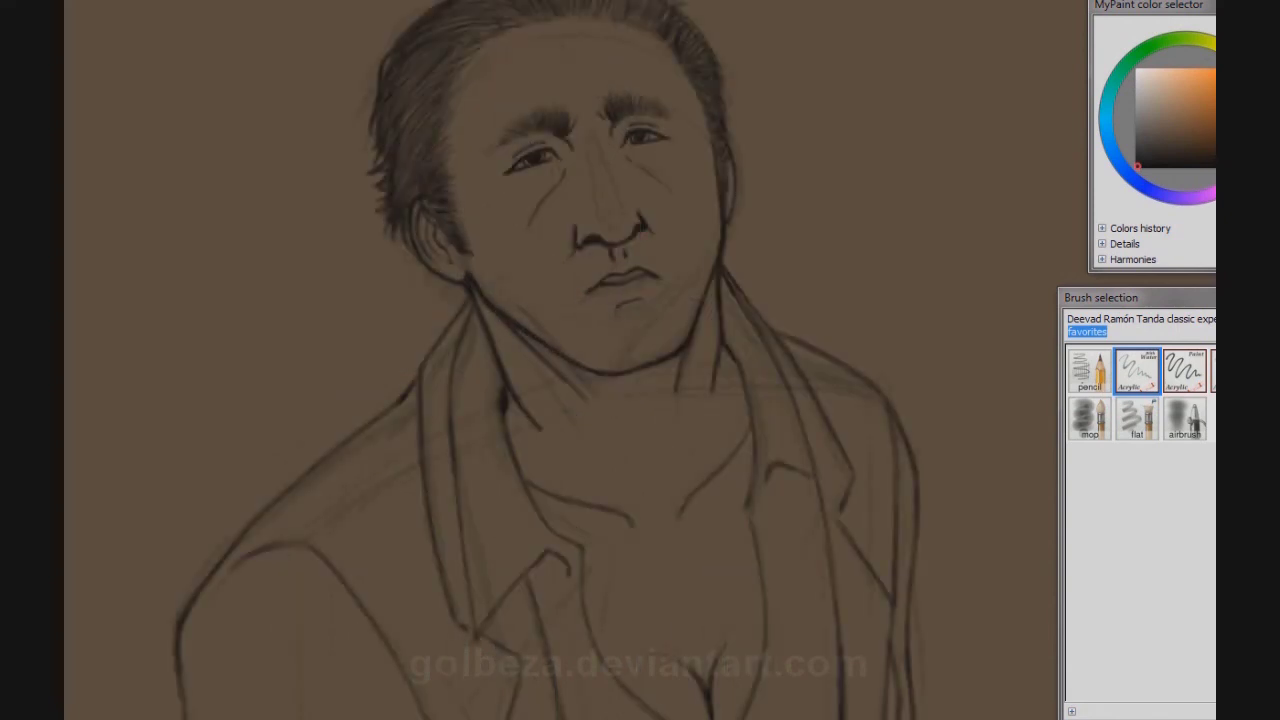
drag(594, 372, 614, 369)
scroll(510, 155, up, 2)
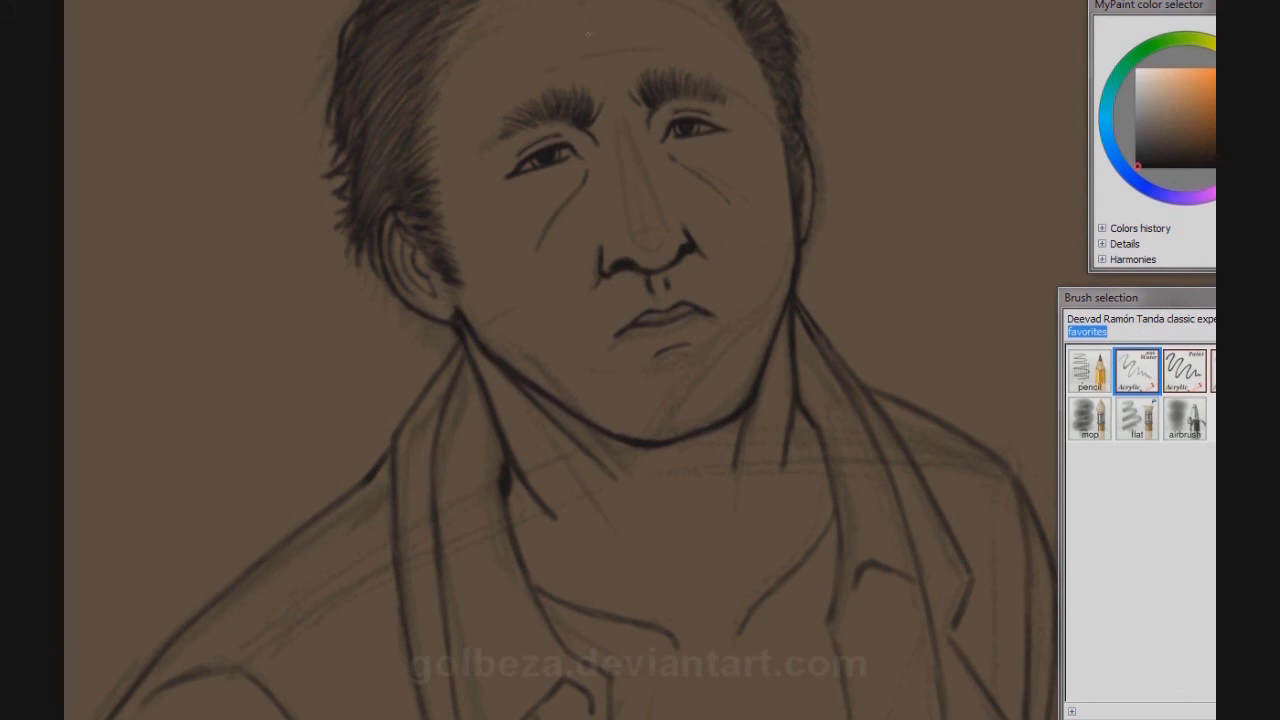
scroll(586, 44, down, 4)
scroll(586, 44, up, 2)
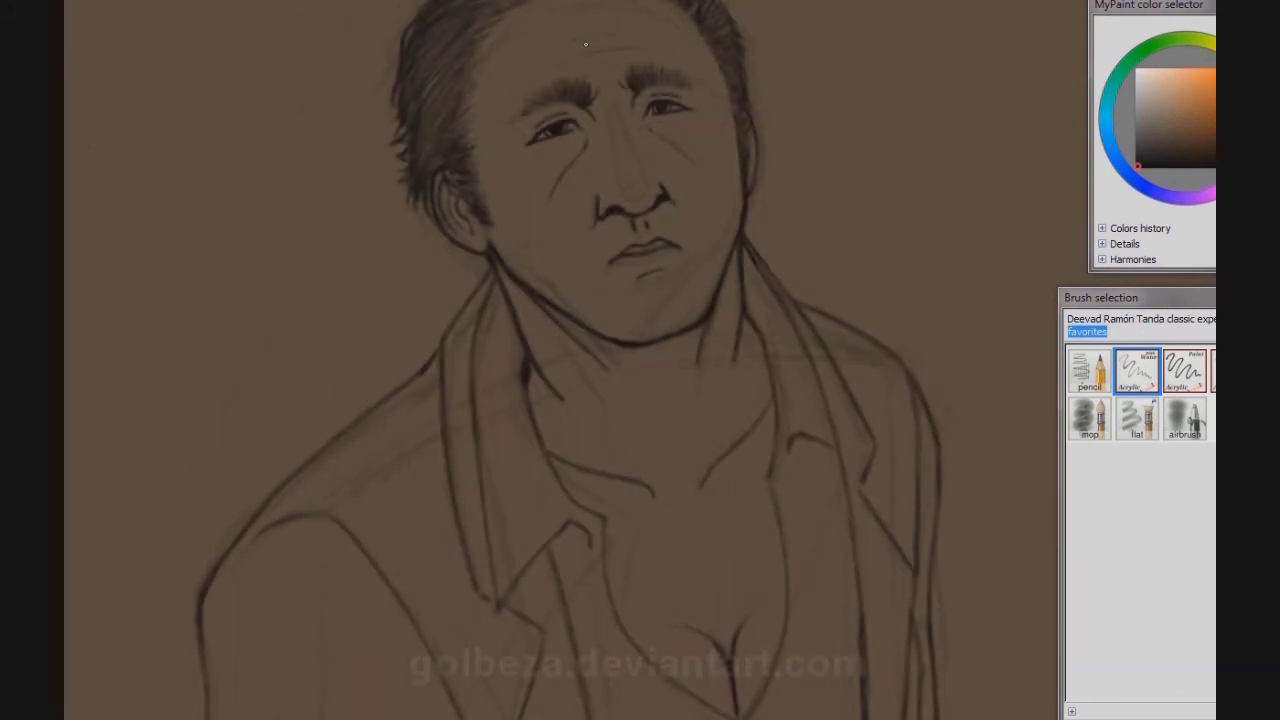
Step: Undo the short neck strokes and redraw the left inner edge of the shirt collar as one continuous line
key(ctrl+z)
key(ctrl+z)
drag(506, 320, 522, 376)
key(ctrl+z)
drag(502, 292, 538, 426)
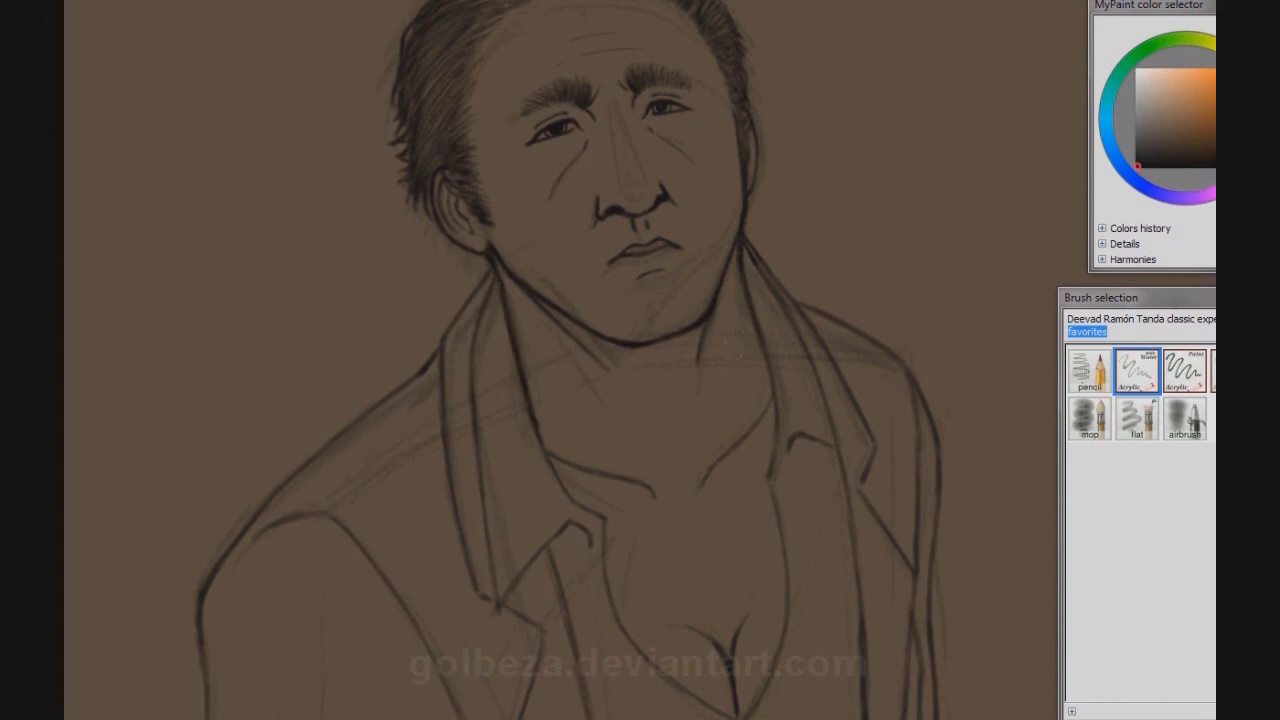
Step: Extend the left collar edge and redraw both collarbone lines with cleaner curves meeting the collar
drag(544, 442, 566, 488)
drag(536, 414, 626, 484)
mouse_move(536, 414)
mouse_down()
mouse_move(586, 460)
mouse_move(648, 488)
mouse_up()
key(ctrl+z)
drag(762, 350, 704, 456)
Step: Redraw the coat's left shoulder contour from the collar down to the top of the sleeve
scroll(560, 360, down, 3)
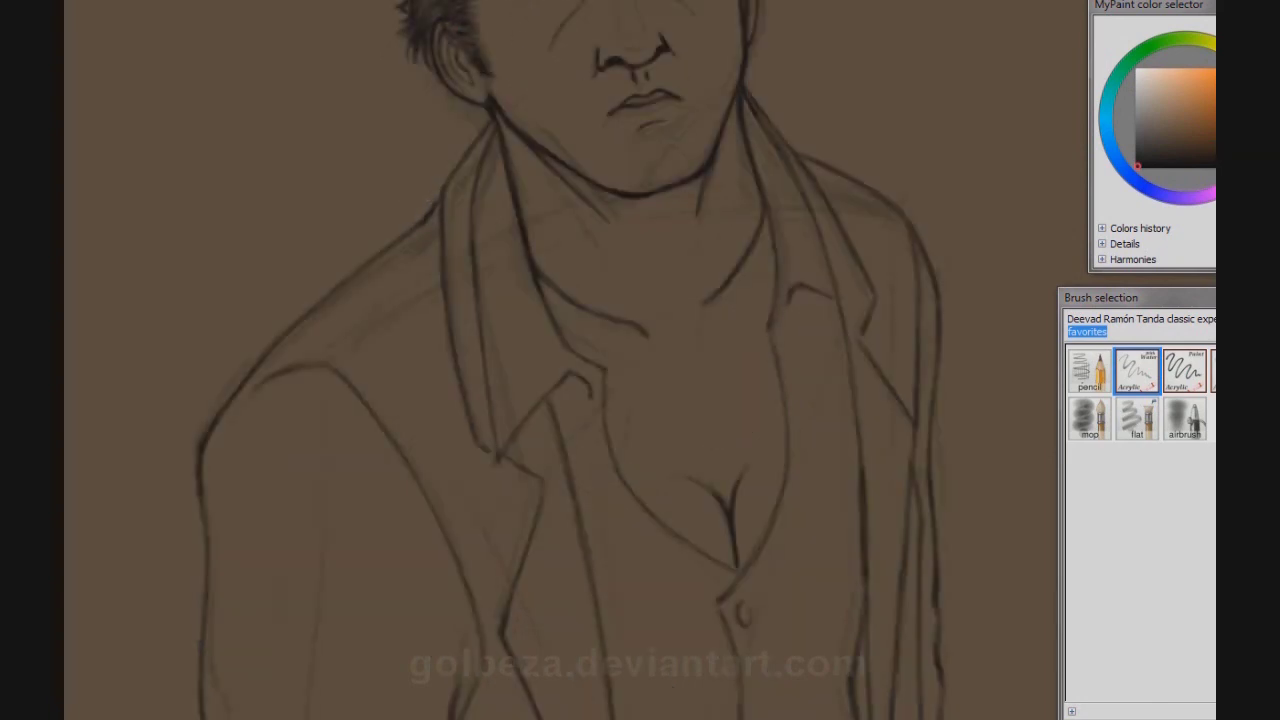
drag(492, 116, 202, 440)
drag(248, 358, 405, 205)
key(ctrl+z)
drag(268, 330, 198, 440)
drag(240, 360, 194, 460)
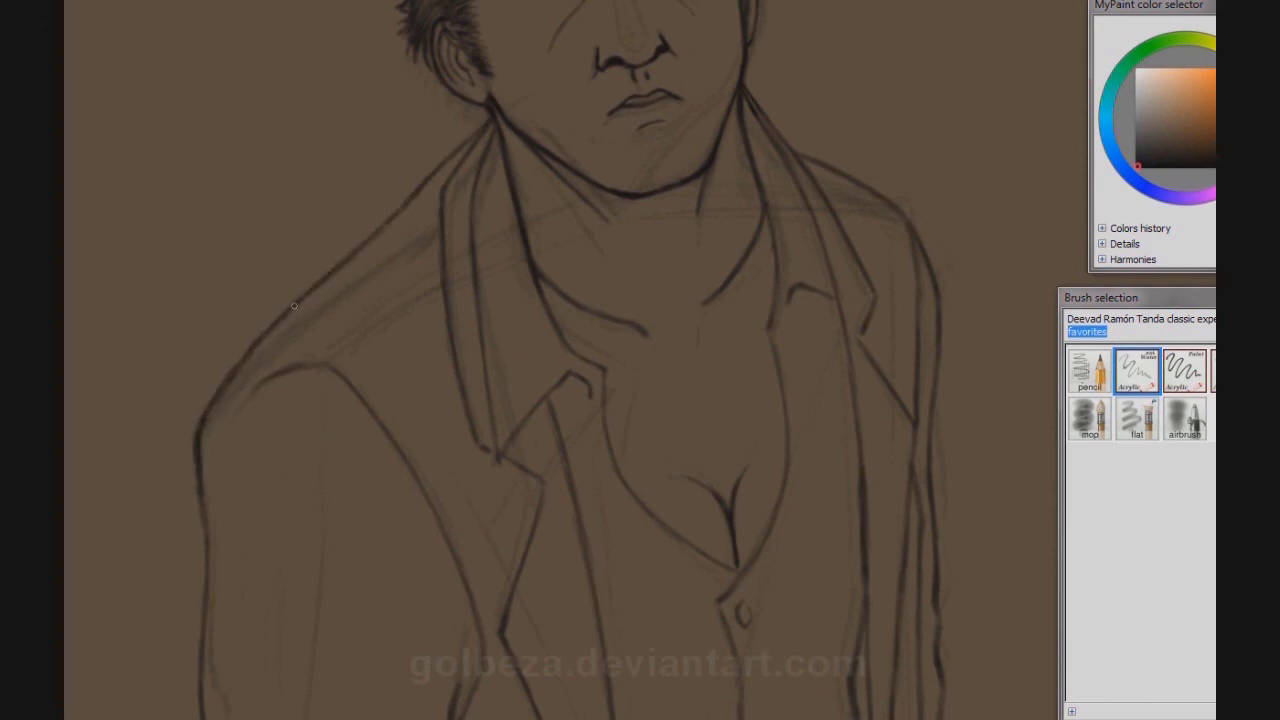
Step: Redraw the coat's right shoulder contour as a smoother slope from the neck down into the sleeve
drag(400, 300, 250, 450)
key(ctrl+z)
mouse_move(608, 250)
mouse_down()
mouse_move(758, 362)
mouse_move(770, 418)
mouse_up()
drag(726, 334, 766, 426)
drag(658, 294, 718, 330)
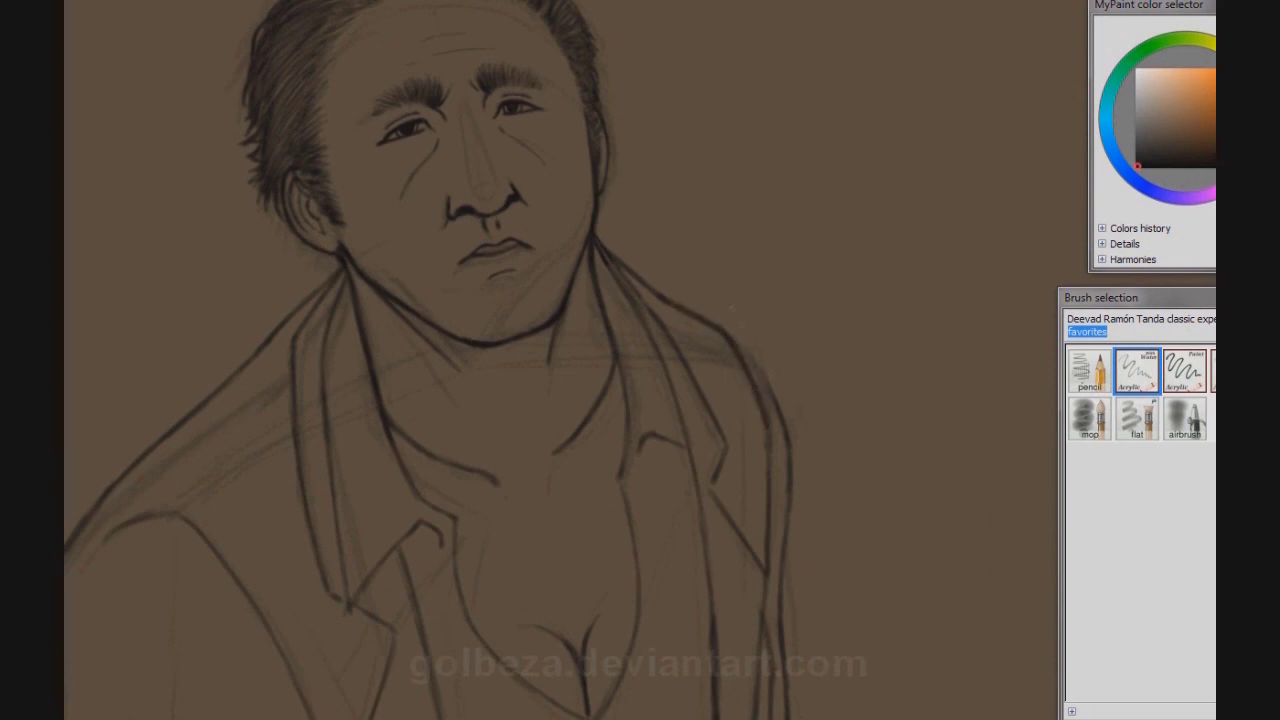
mouse_move(786, 466)
mouse_down()
mouse_move(786, 510)
mouse_move(748, 358)
mouse_move(758, 380)
mouse_up()
drag(714, 326, 728, 336)
drag(622, 268, 636, 288)
Step: Rework the left coat collar into a narrower band and thicken the right collar line where it meets the neck
scroll(606, 142, down, 2)
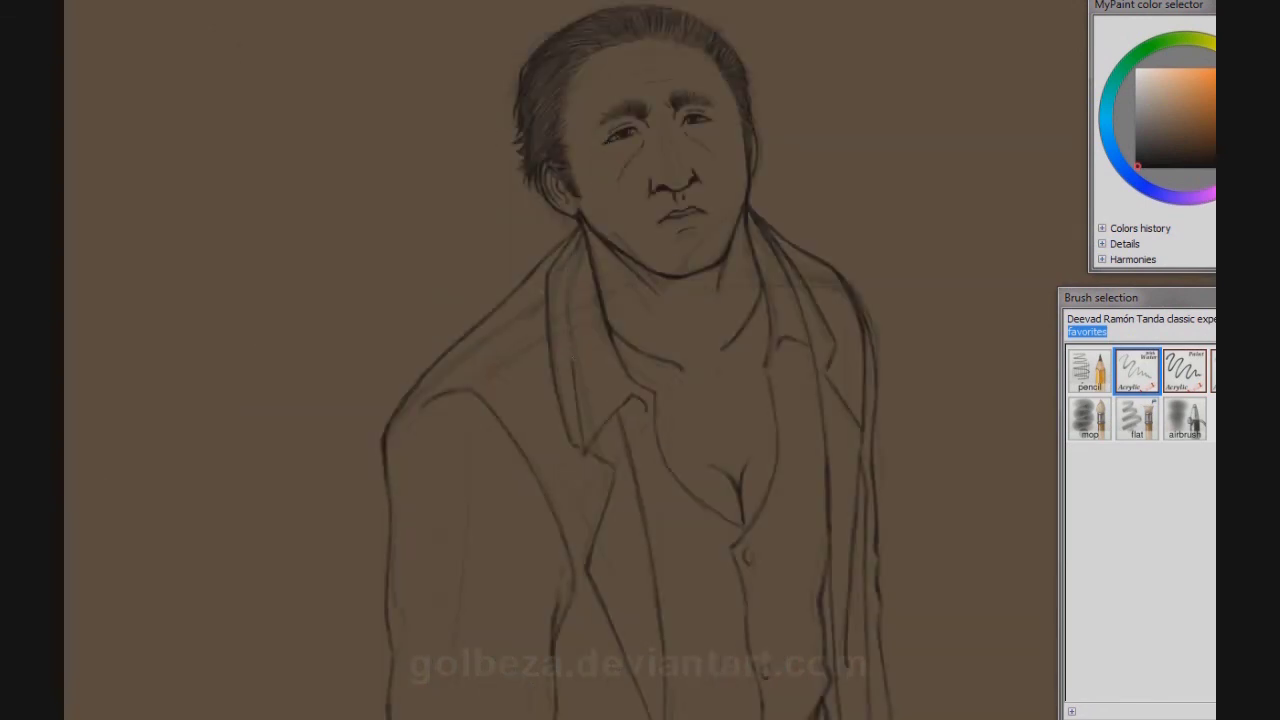
drag(570, 312, 578, 242)
drag(552, 362, 566, 246)
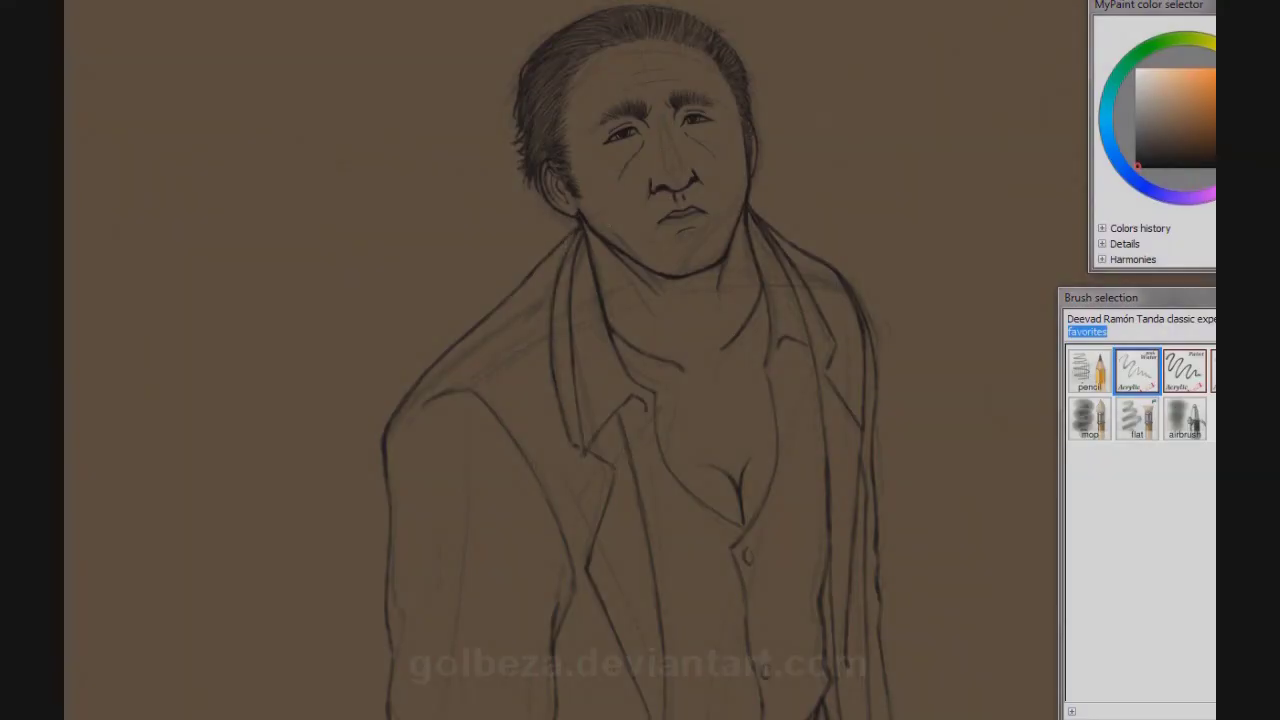
scroll(920, 122, up, 2)
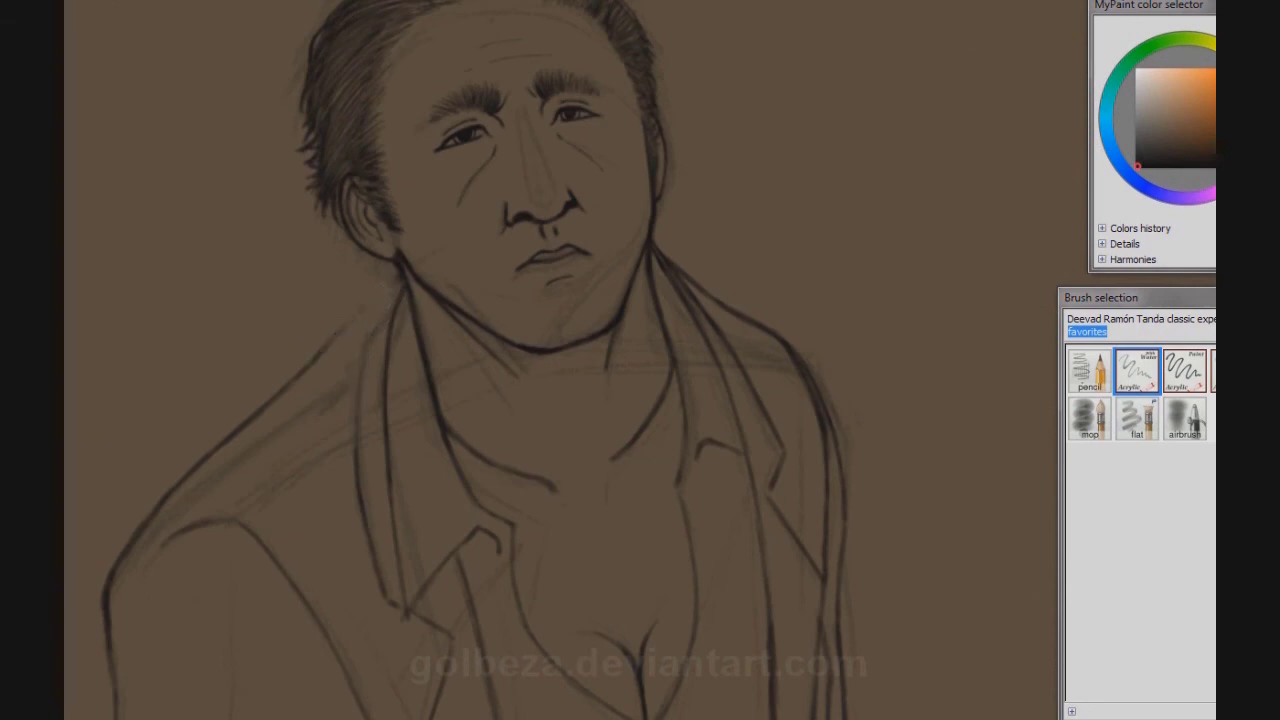
mouse_move(396, 536)
mouse_down()
mouse_move(374, 292)
mouse_move(352, 352)
mouse_move(356, 492)
mouse_move(410, 614)
mouse_up()
drag(656, 246, 668, 282)
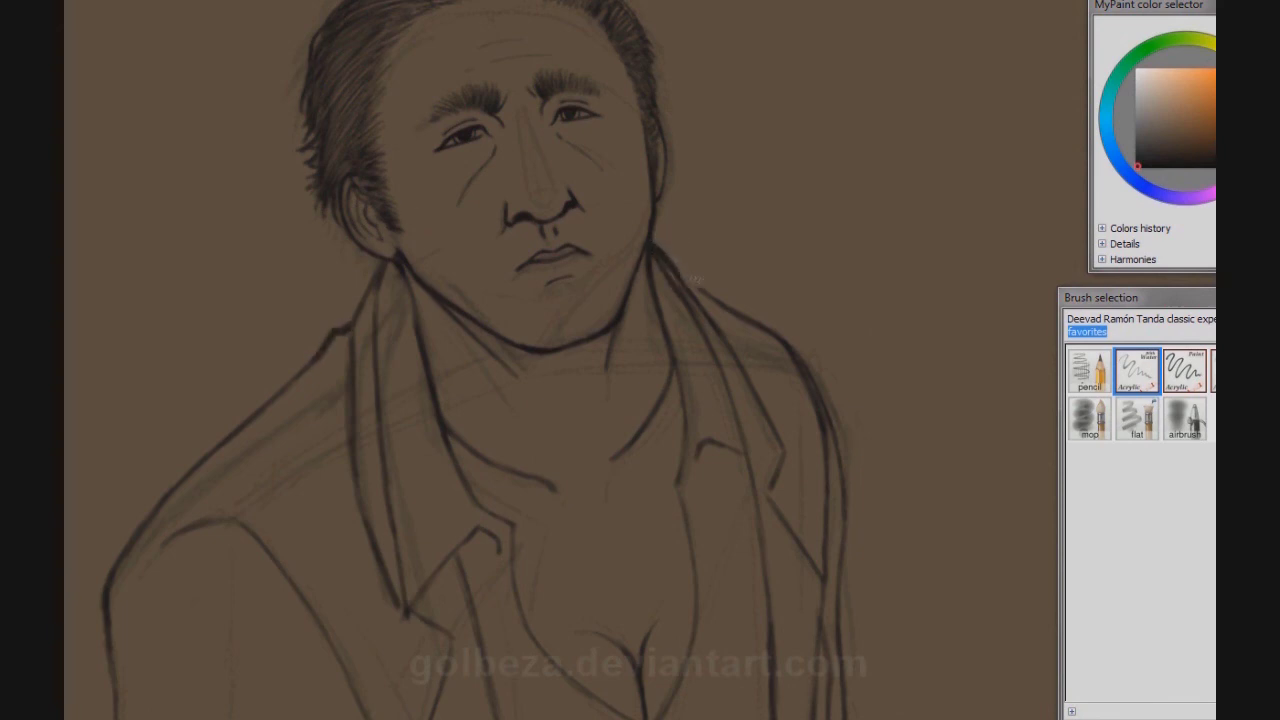
Step: Check the portrait in a mirrored view, refine the eyelid line of one eye and close the layer name dialog
scroll(723, 143, down, 3)
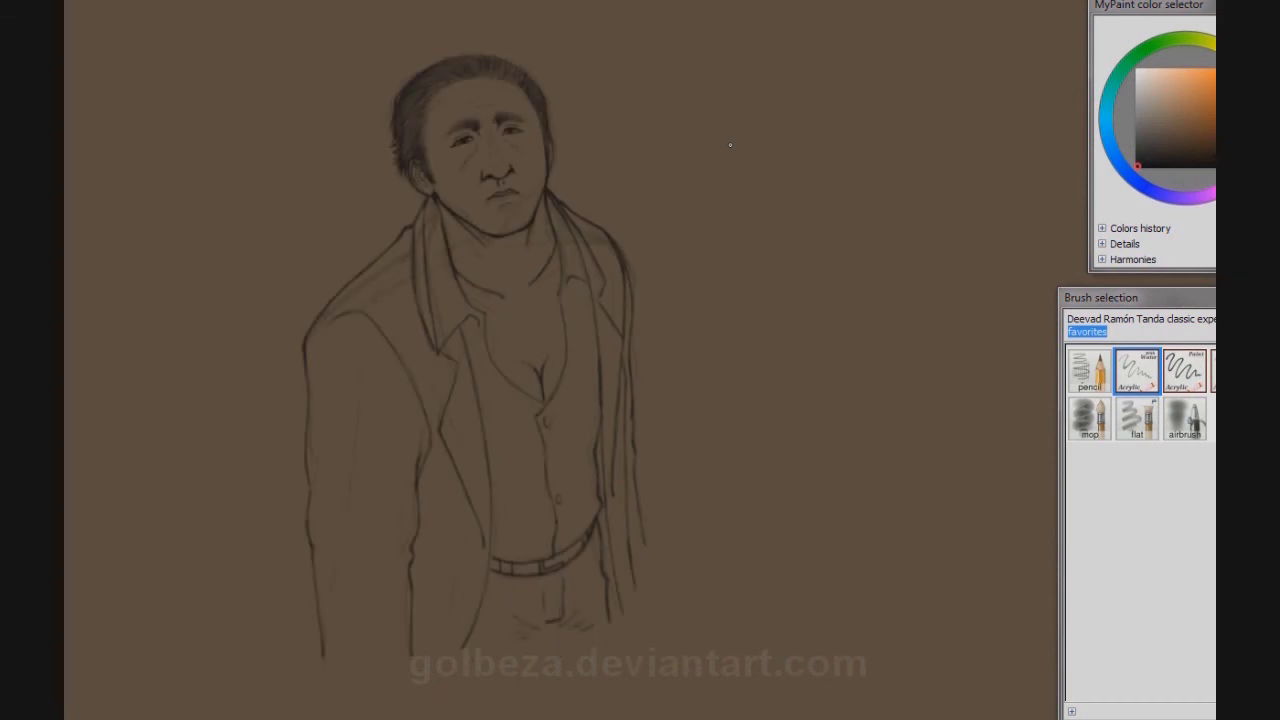
key(Left)
key(Left)
key(Left)
key(Left)
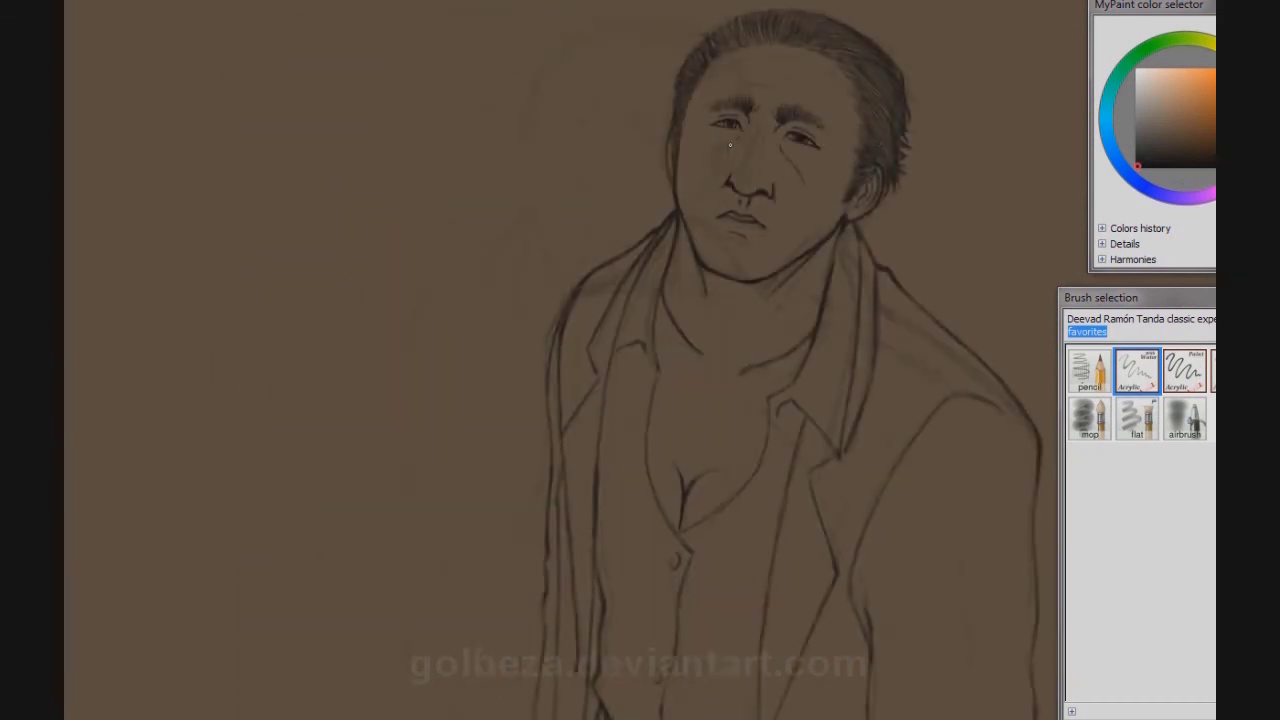
scroll(730, 145, up, 2)
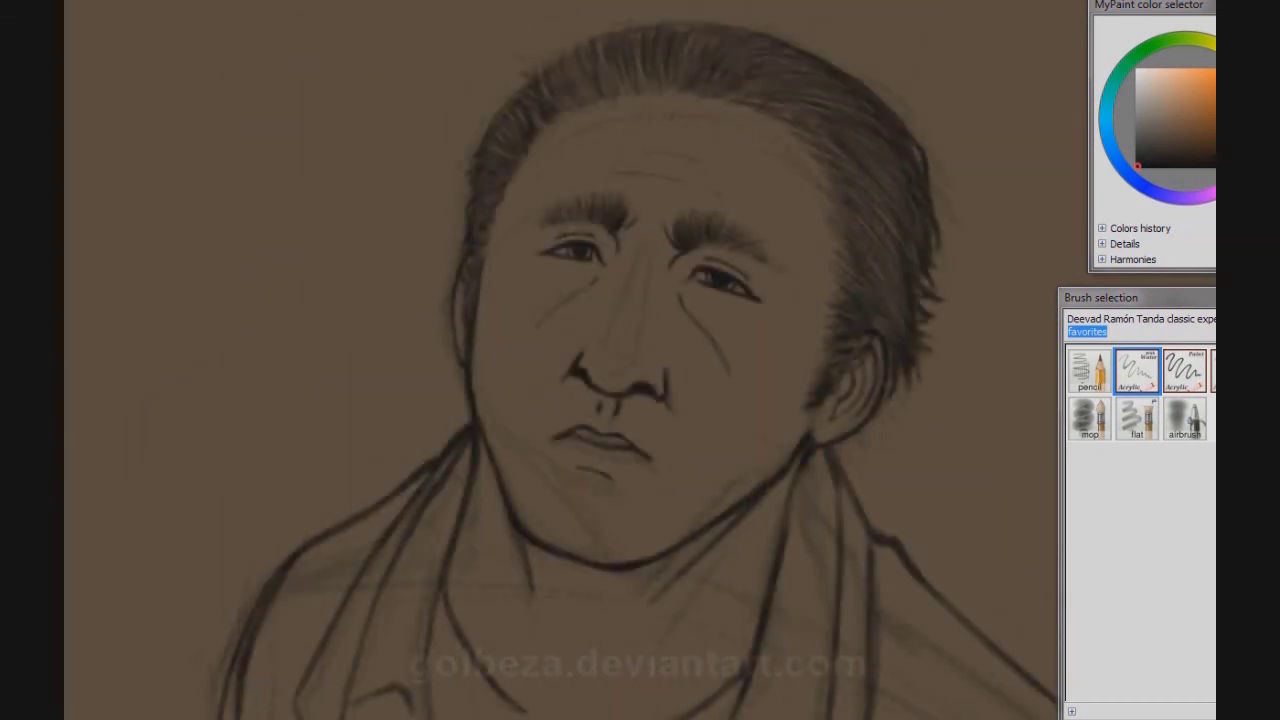
drag(535, 251, 566, 242)
drag(564, 248, 570, 252)
scroll(647, 150, down, 4)
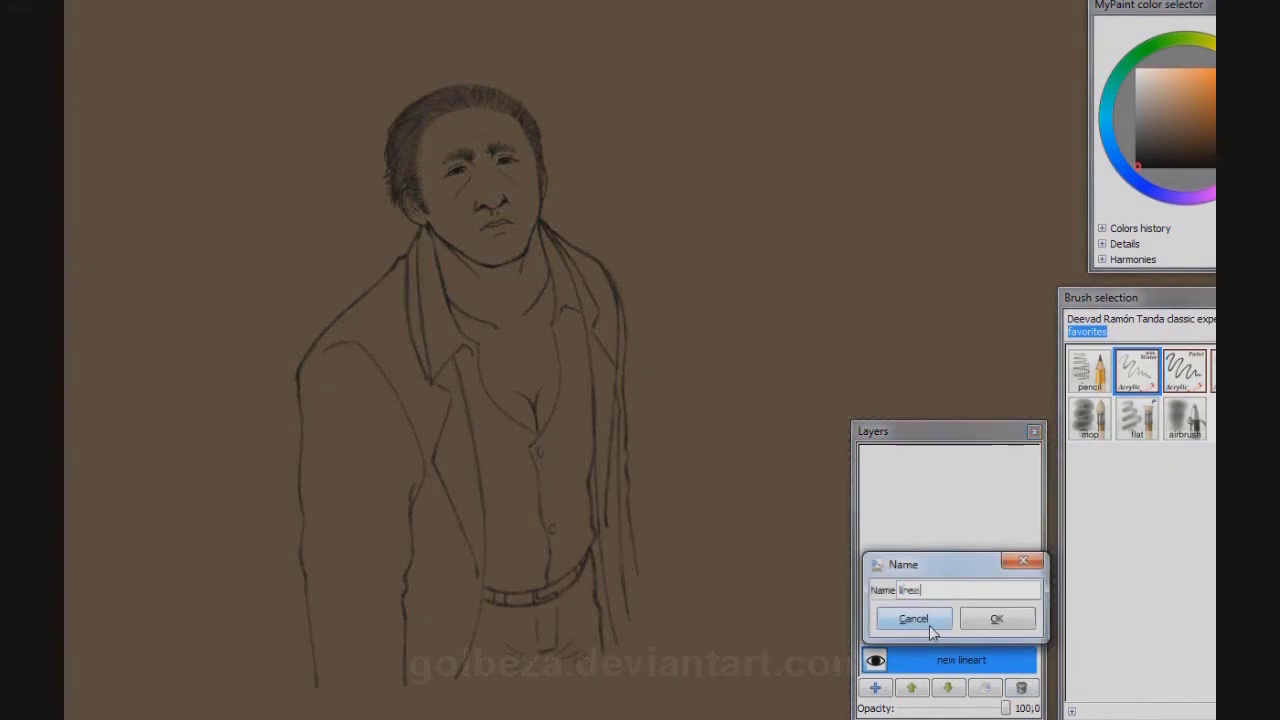
click(930, 628)
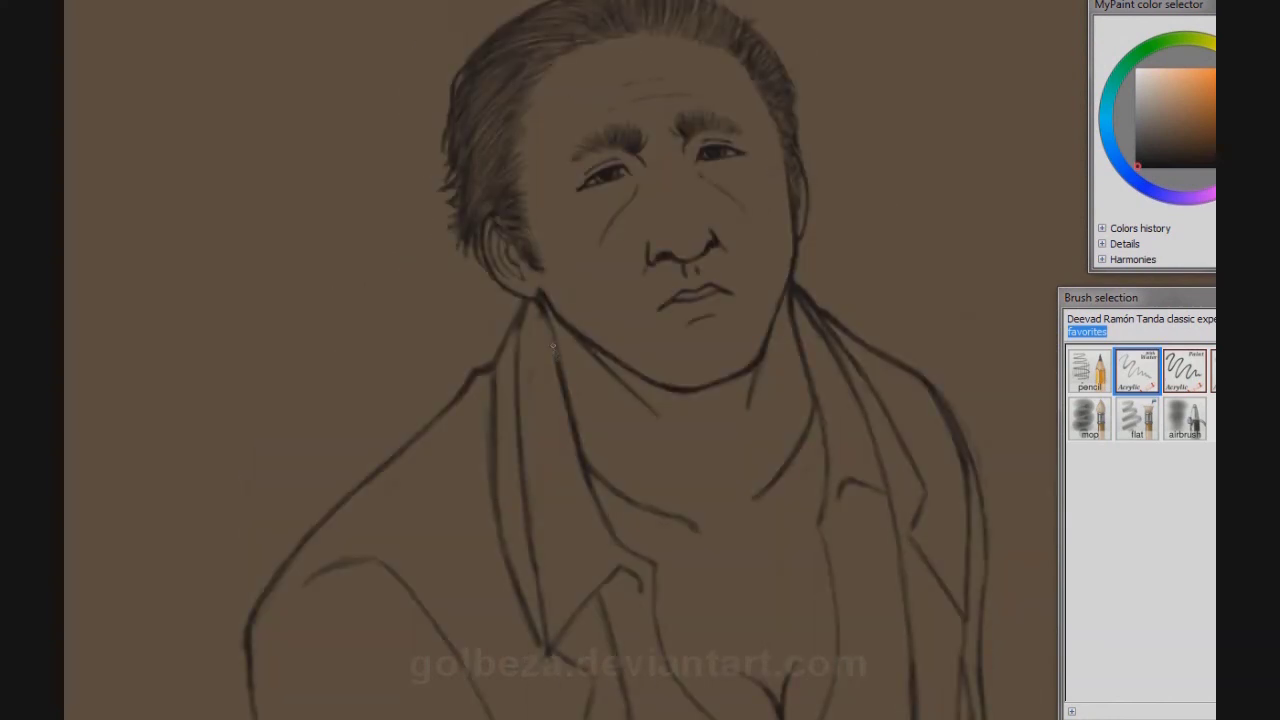
Step: Re-ink the left shirt collar's edges from the neck down to its tip with darker lines
mouse_move(553, 347)
mouse_down()
mouse_move(547, 318)
mouse_move(514, 358)
mouse_up()
scroll(560, 400, down, 3)
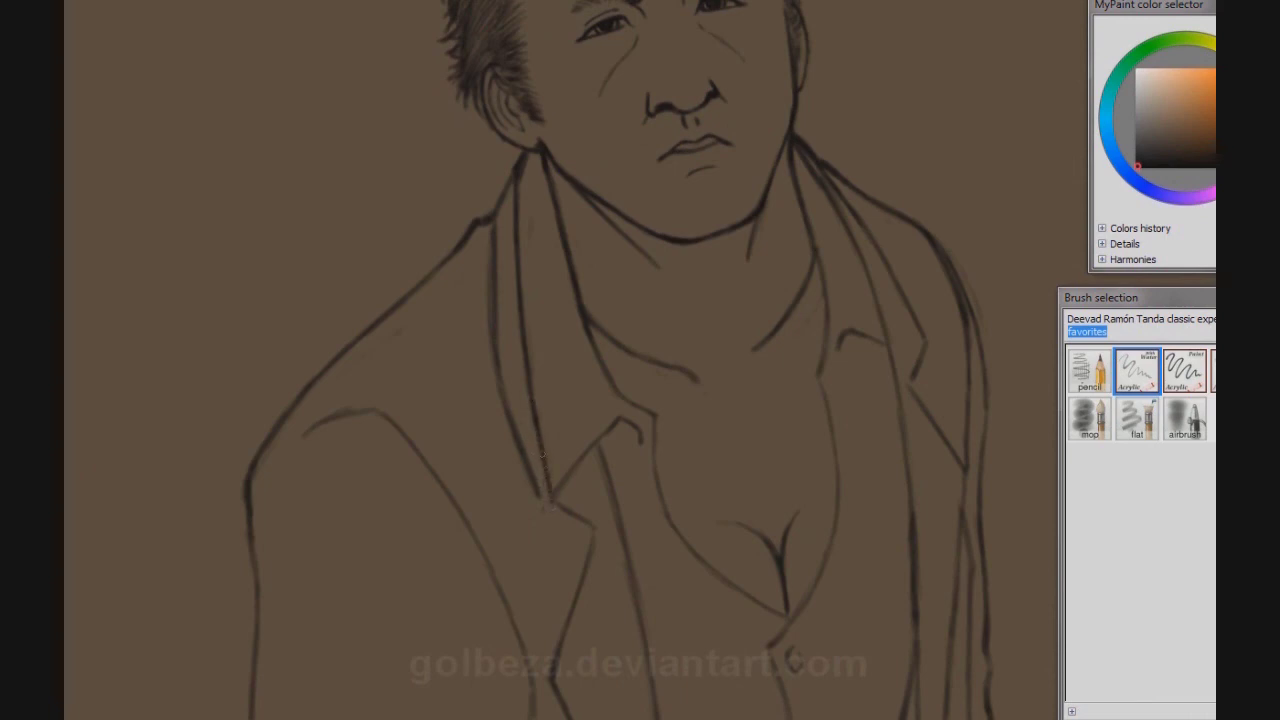
mouse_move(588, 318)
mouse_down()
mouse_move(628, 390)
mouse_move(654, 404)
mouse_up()
scroll(535, 130, up, 3)
scroll(535, 130, down, 3)
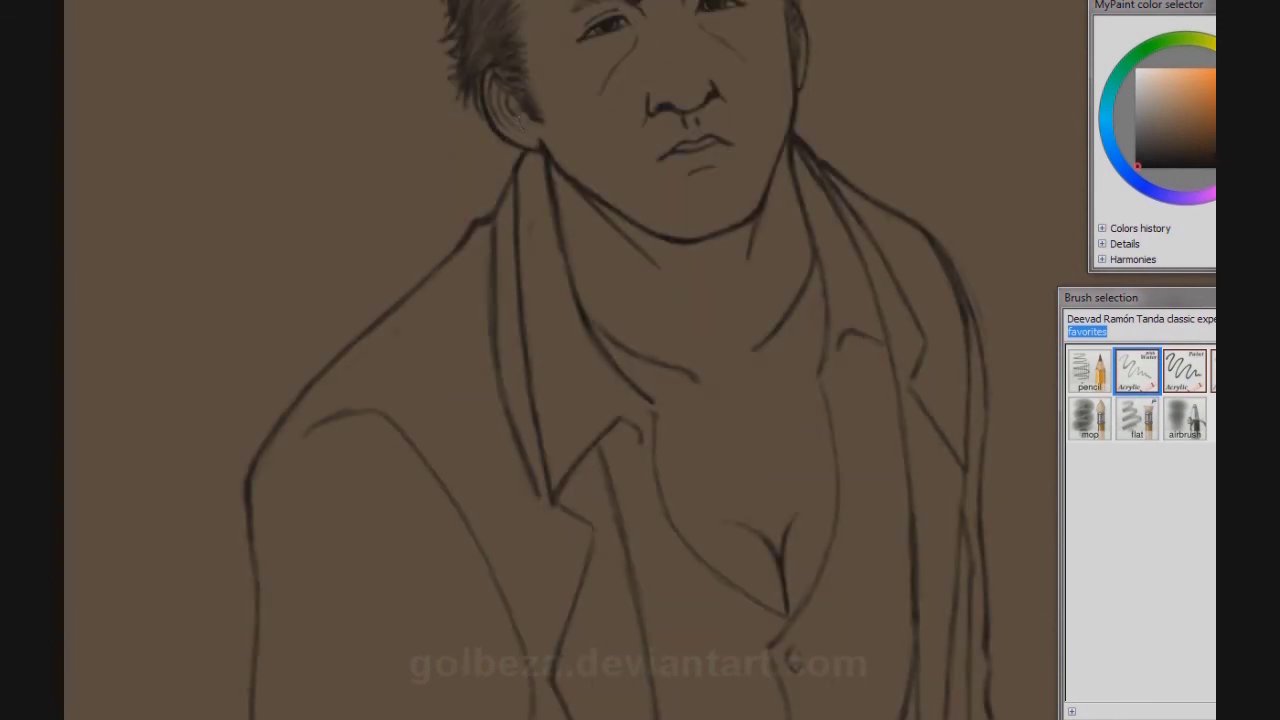
Step: Re-ink the outer edge of the left coat collar and join it to the lapel notch with dark, continuous lines
mouse_move(512, 174)
mouse_down()
mouse_move(494, 212)
mouse_move(493, 188)
mouse_up()
drag(493, 318, 510, 418)
drag(532, 478, 566, 514)
scroll(600, 400, down, 3)
key(ctrl+z)
key(ctrl+z)
key(ctrl+z)
drag(522, 200, 560, 345)
key(ctrl+z)
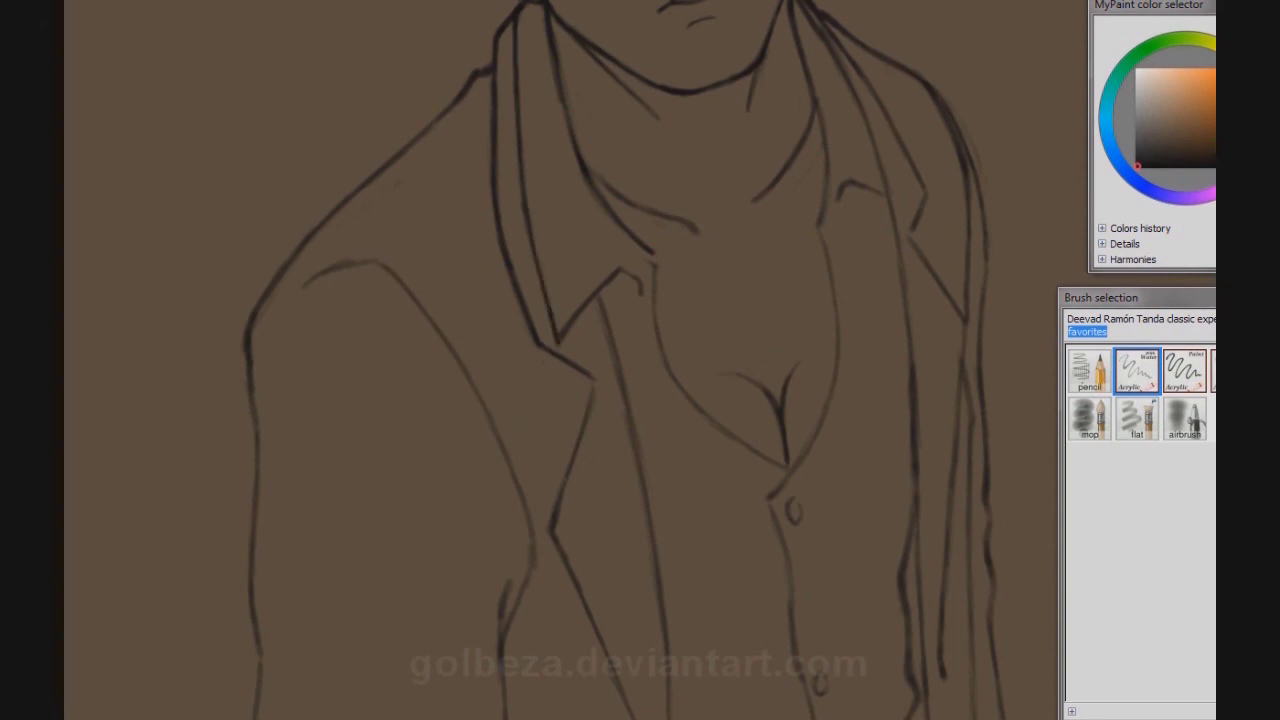
Step: Redraw the left collar's inner edge beside the neck and darken the shirt's open neckline around the chest
scroll(600, 360, up, 3)
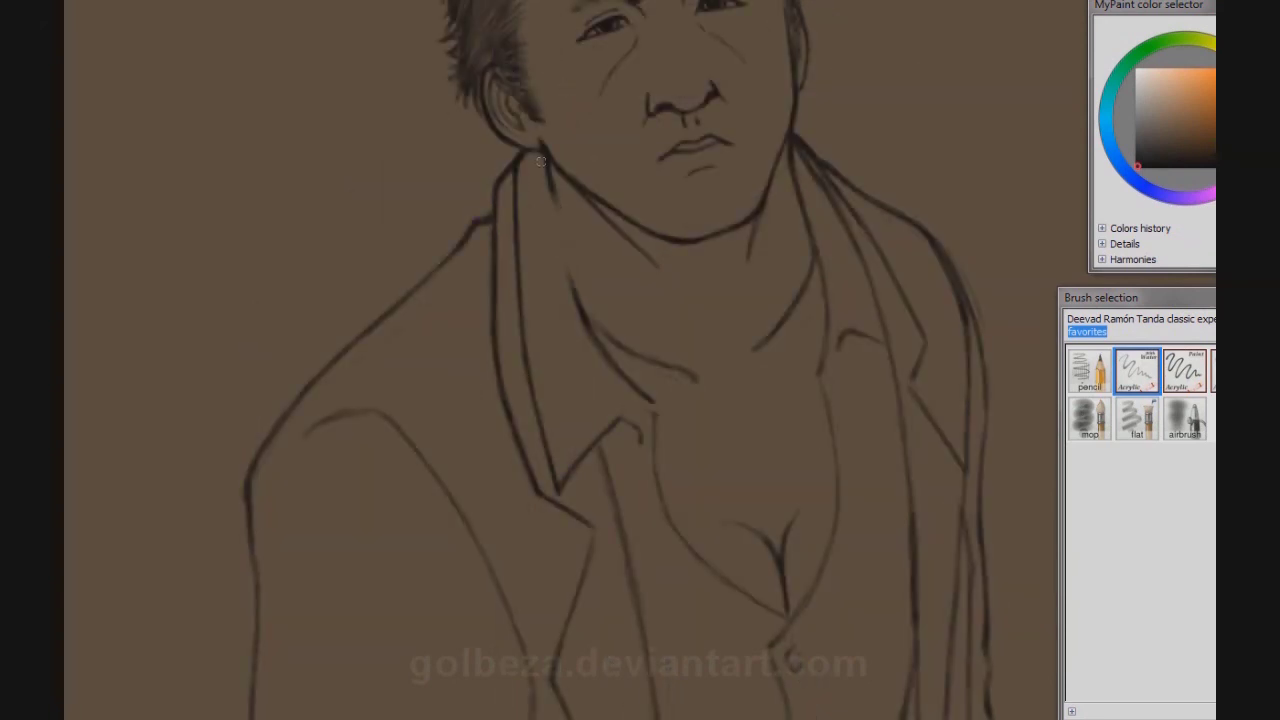
drag(572, 305, 543, 160)
key(ctrl+z)
key(ctrl+z)
drag(818, 275, 747, 357)
mouse_move(616, 371)
mouse_down()
mouse_move(466, 226)
mouse_move(524, 382)
mouse_move(580, 438)
mouse_move(636, 464)
mouse_move(666, 432)
mouse_move(690, 302)
mouse_move(668, 224)
mouse_move(676, 346)
mouse_move(664, 242)
mouse_up()
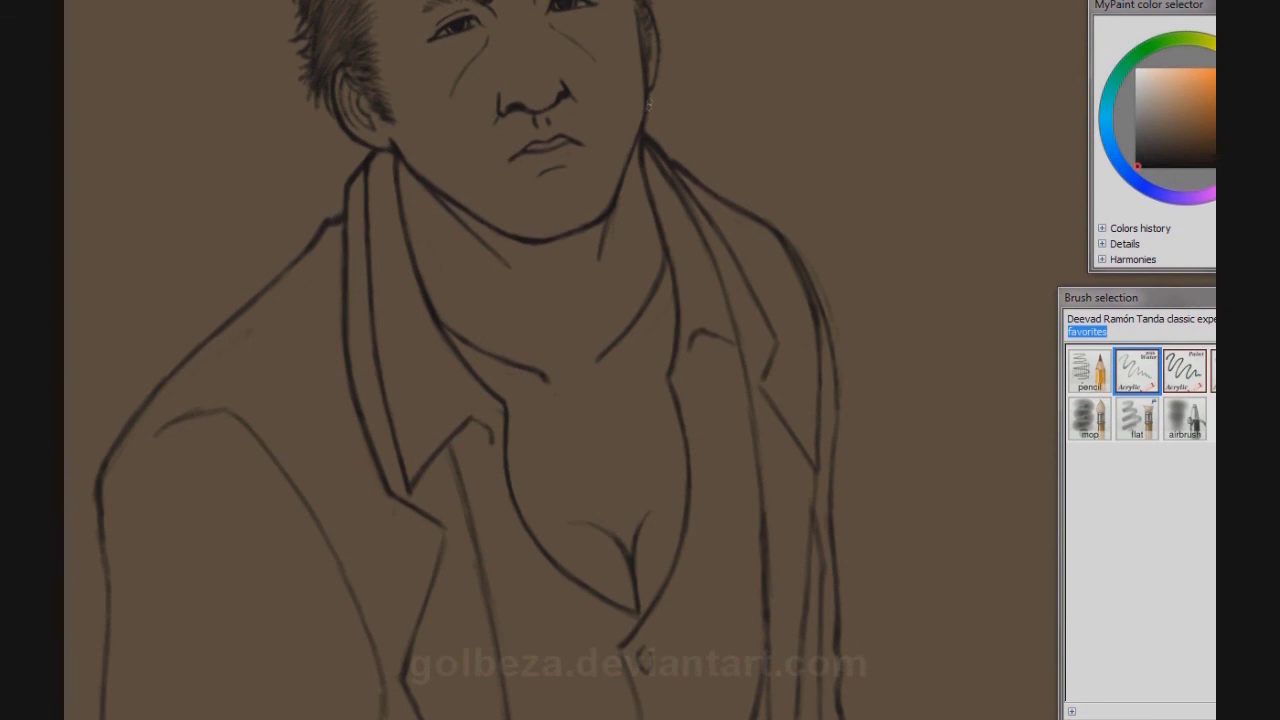
Step: Touch up the line of the right nostril
scroll(612, 125, up, 3)
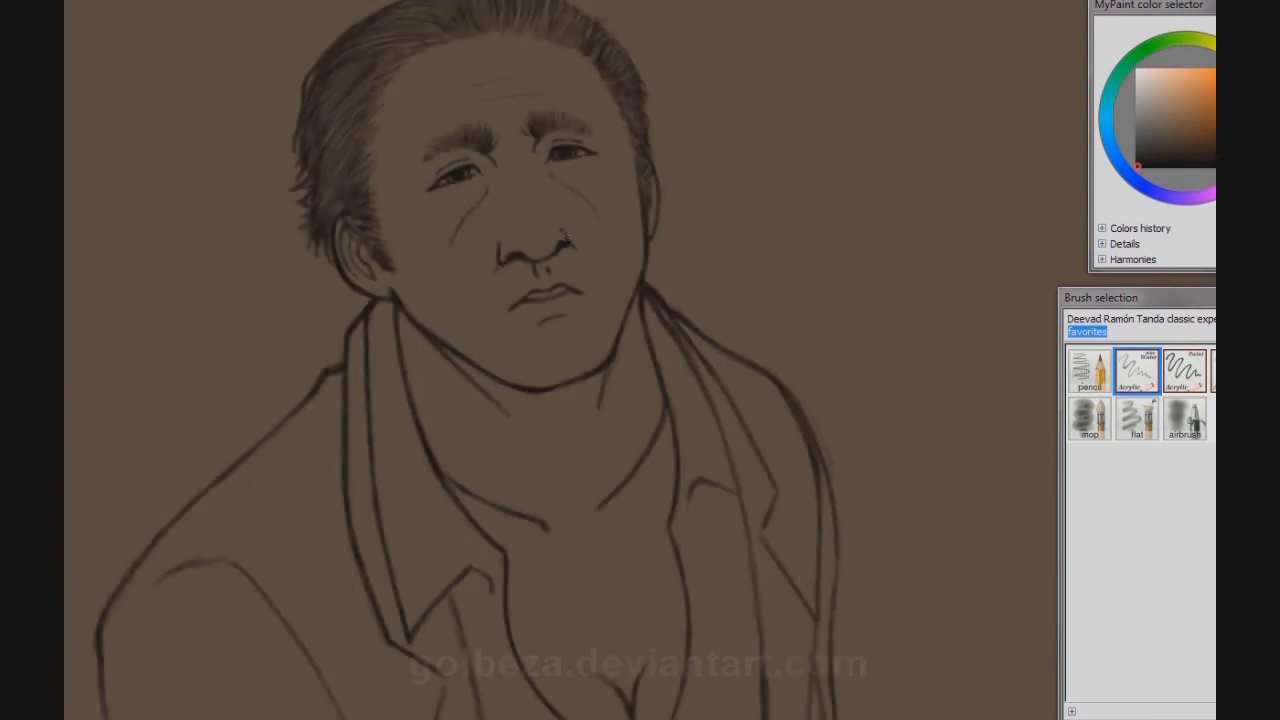
drag(565, 240, 563, 230)
scroll(452, 360, down, 3)
Step: Redraw the lower edge of the right shirt collar and connect it to the neckline
scroll(452, 360, right, 3)
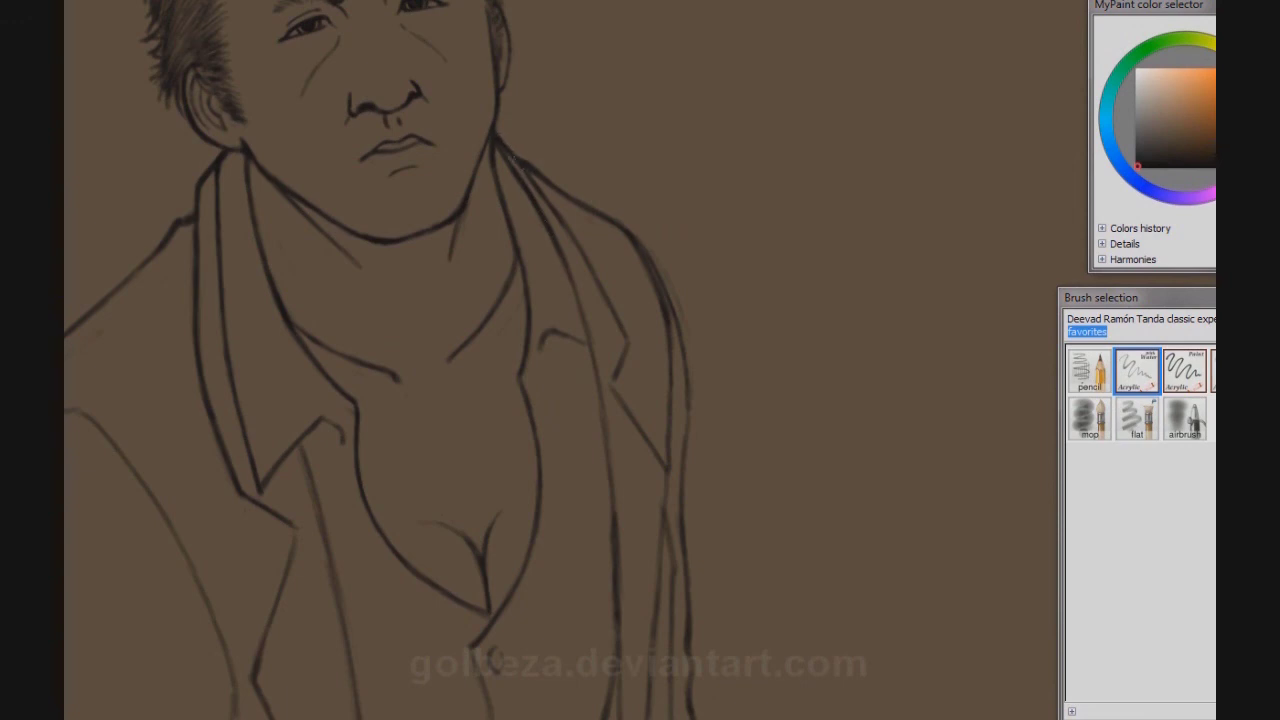
mouse_move(537, 347)
mouse_down()
mouse_move(555, 334)
mouse_move(596, 358)
mouse_up()
key(ctrl+z)
key(ctrl+z)
mouse_move(531, 385)
mouse_down()
mouse_move(553, 354)
mouse_move(596, 376)
mouse_up()
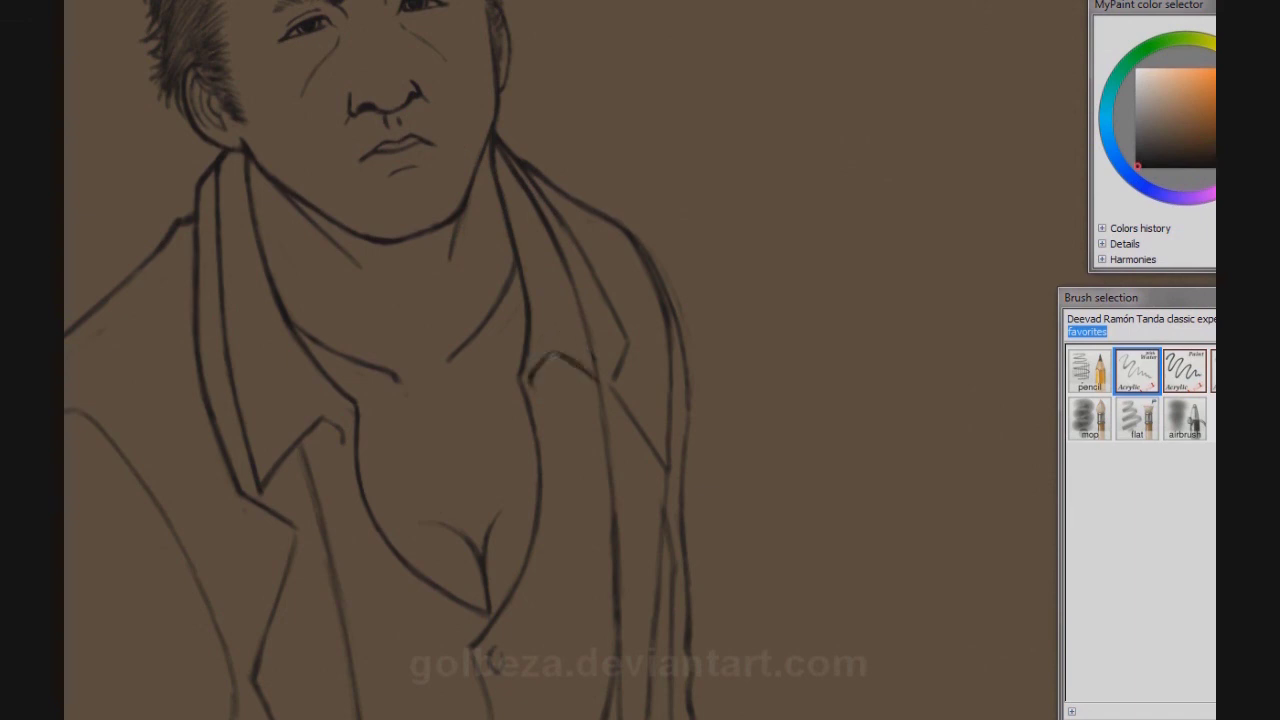
Step: Layer long dark strands over the crown and left side of the hair, down to the hair around the ear
scroll(519, 377, down, 3)
scroll(519, 377, up, 2)
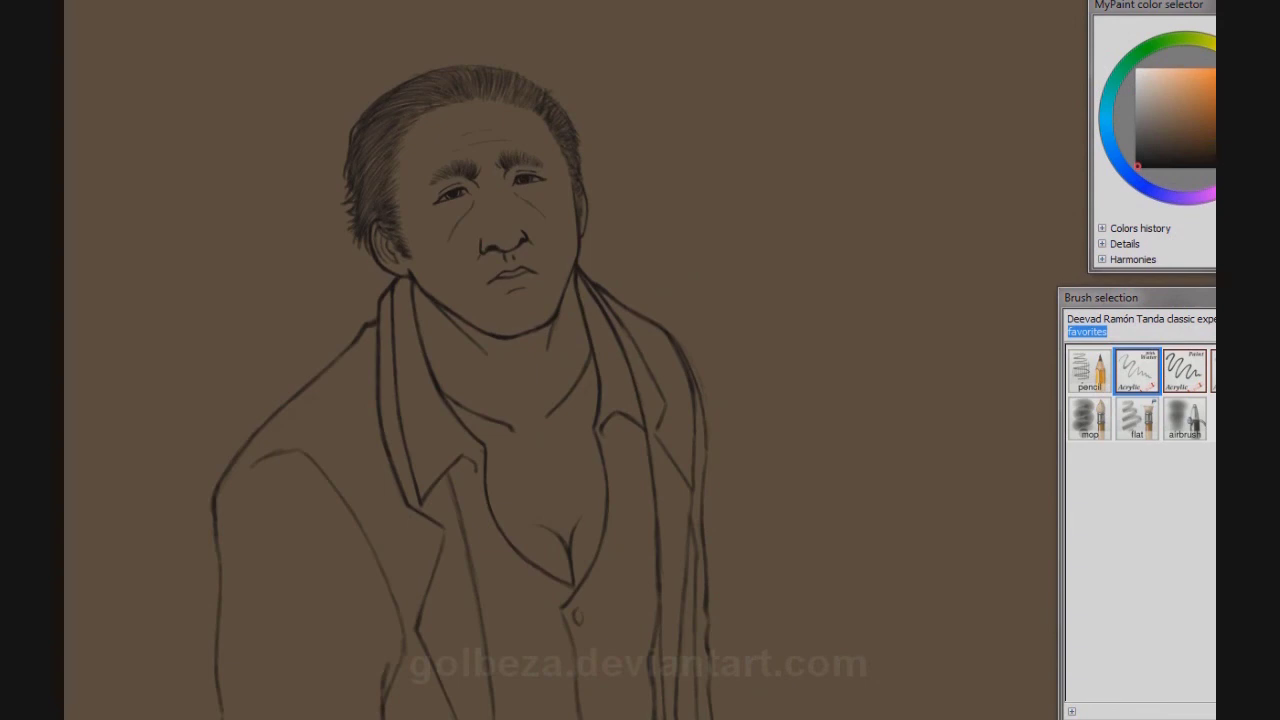
scroll(429, 86, up, 2)
mouse_move(440, 214)
mouse_down()
mouse_move(348, 262)
mouse_move(534, 204)
mouse_move(580, 230)
mouse_up()
mouse_move(430, 208)
mouse_down()
mouse_move(580, 228)
mouse_move(628, 269)
mouse_up()
drag(586, 232, 620, 266)
mouse_move(502, 204)
mouse_down()
mouse_move(464, 242)
mouse_move(398, 240)
mouse_up()
mouse_move(462, 248)
mouse_down()
mouse_move(384, 258)
mouse_move(322, 316)
mouse_up()
drag(442, 268, 344, 302)
mouse_move(406, 278)
mouse_down()
mouse_move(350, 304)
mouse_move(336, 340)
mouse_move(348, 350)
mouse_up()
drag(382, 338, 334, 414)
drag(350, 424, 334, 444)
Step: Add dark strands to the right side of the hair and along the front hairline
mouse_move(526, 212)
mouse_down()
mouse_move(536, 254)
mouse_move(558, 256)
mouse_up()
drag(562, 228, 588, 270)
drag(588, 250, 598, 266)
drag(636, 358, 652, 380)
mouse_move(628, 330)
mouse_down()
mouse_move(642, 350)
mouse_move(642, 328)
mouse_up()
drag(618, 284, 632, 302)
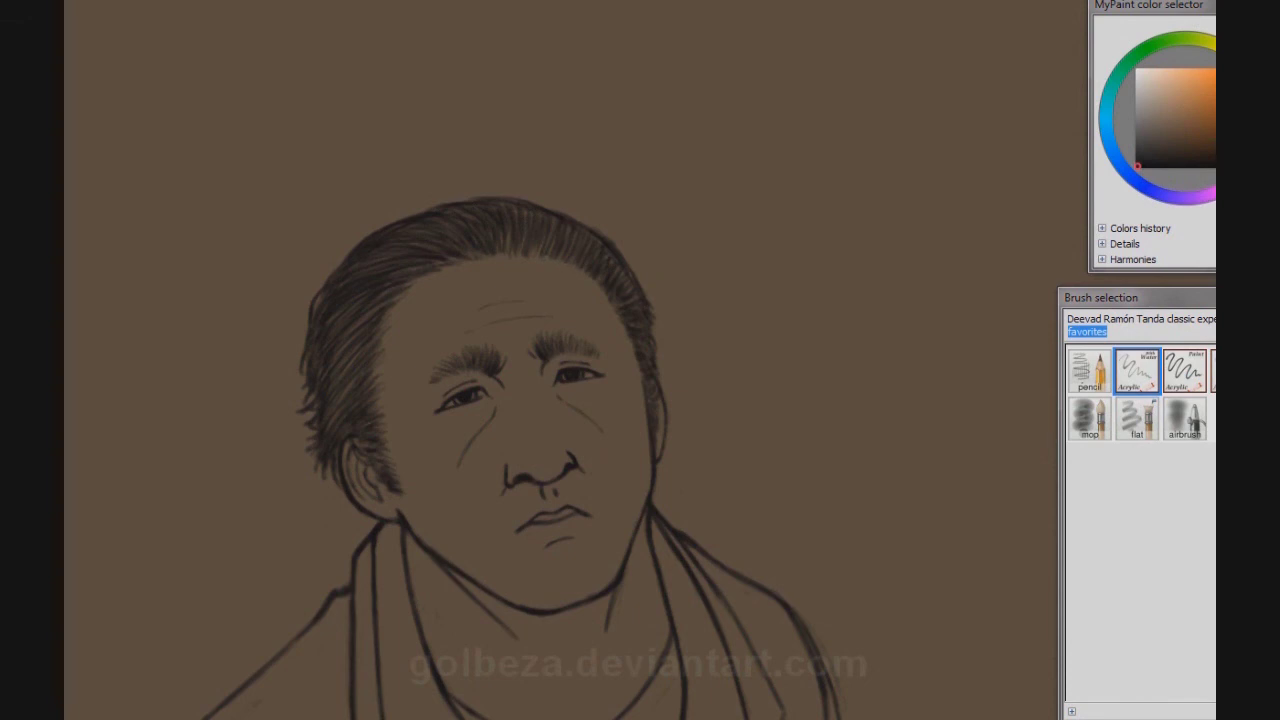
drag(456, 266, 420, 279)
drag(506, 253, 480, 261)
drag(510, 242, 502, 257)
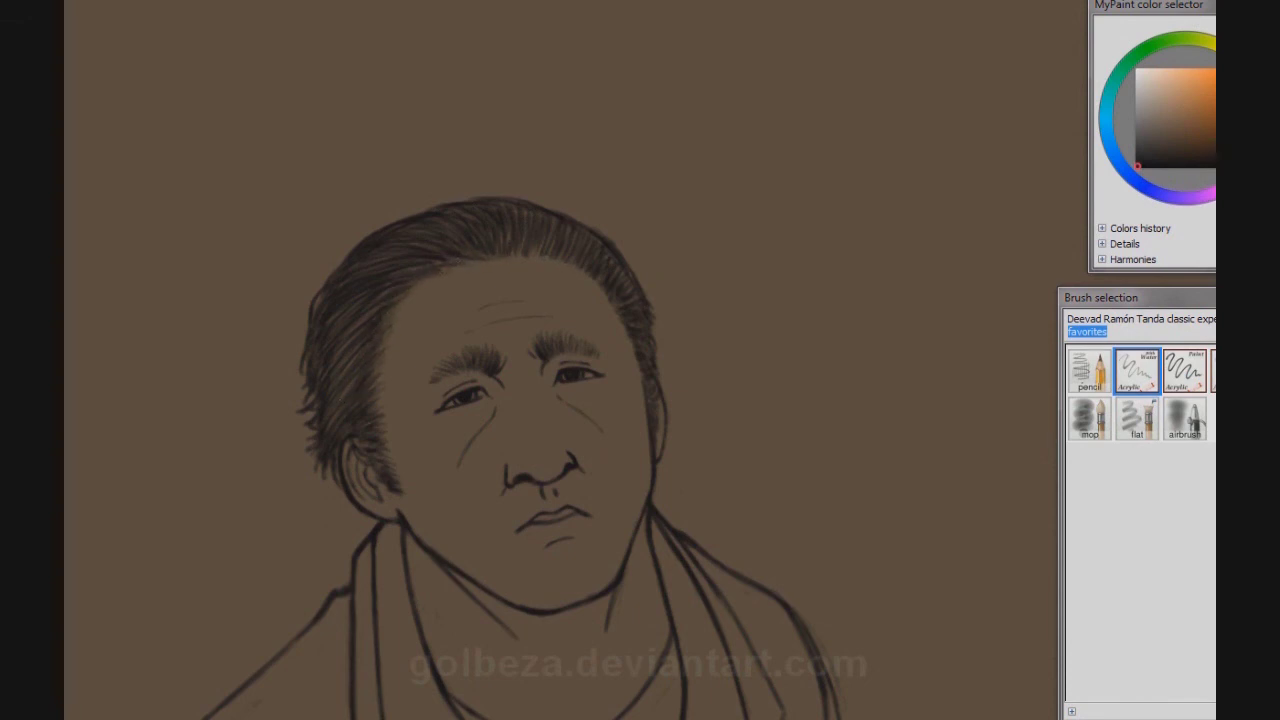
scroll(560, 380, down, 3)
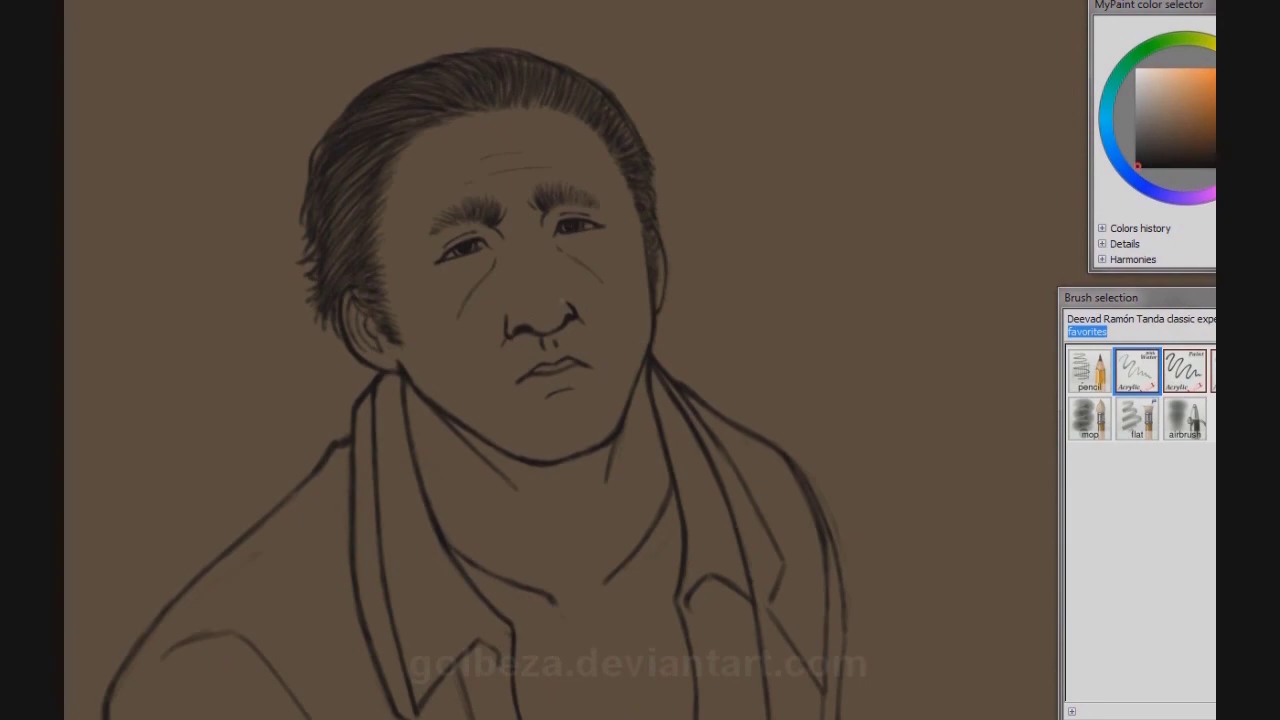